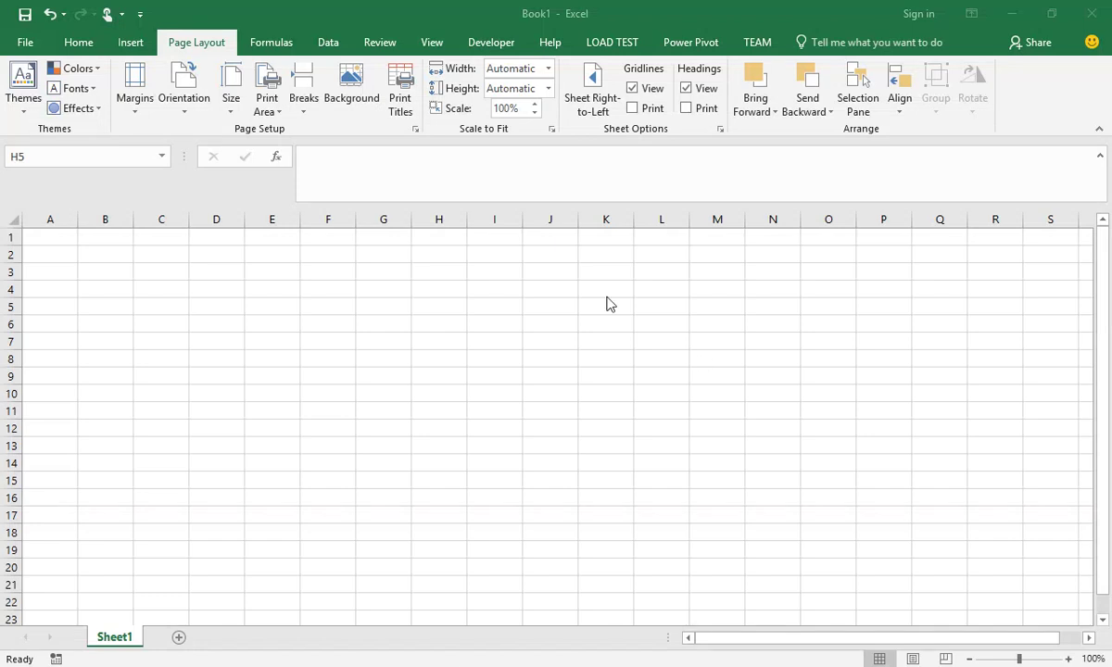
Step: Format all cells on the sheet as bold, 18 pt, centred horizontally and vertically
left_click(12, 221)
left_click(79, 42)
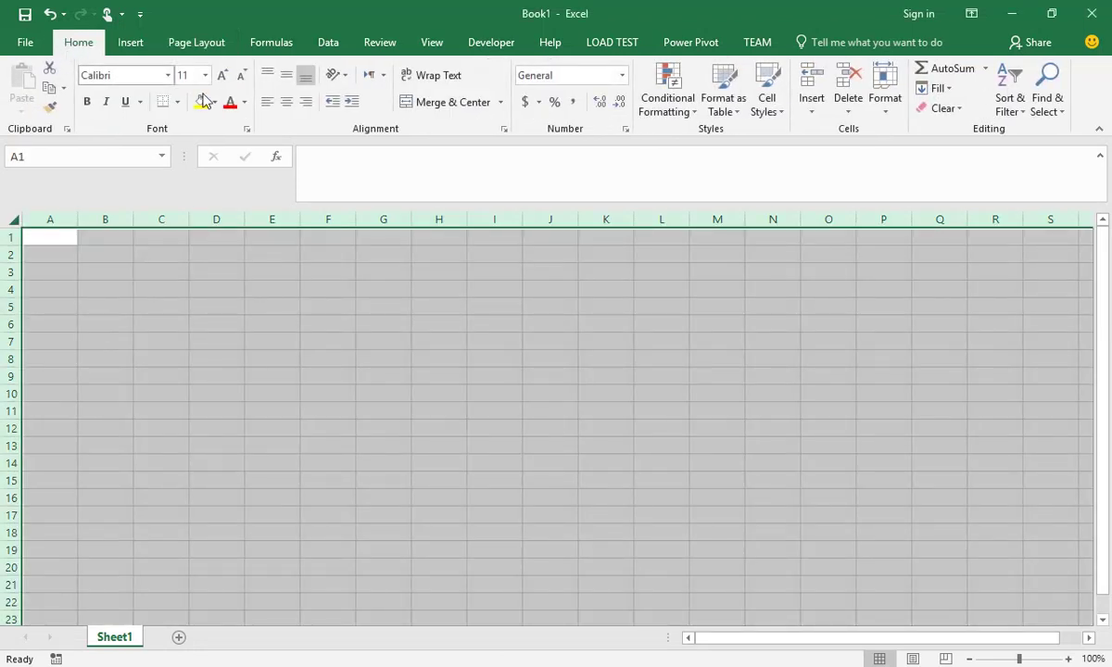
left_click(286, 102)
left_click(286, 75)
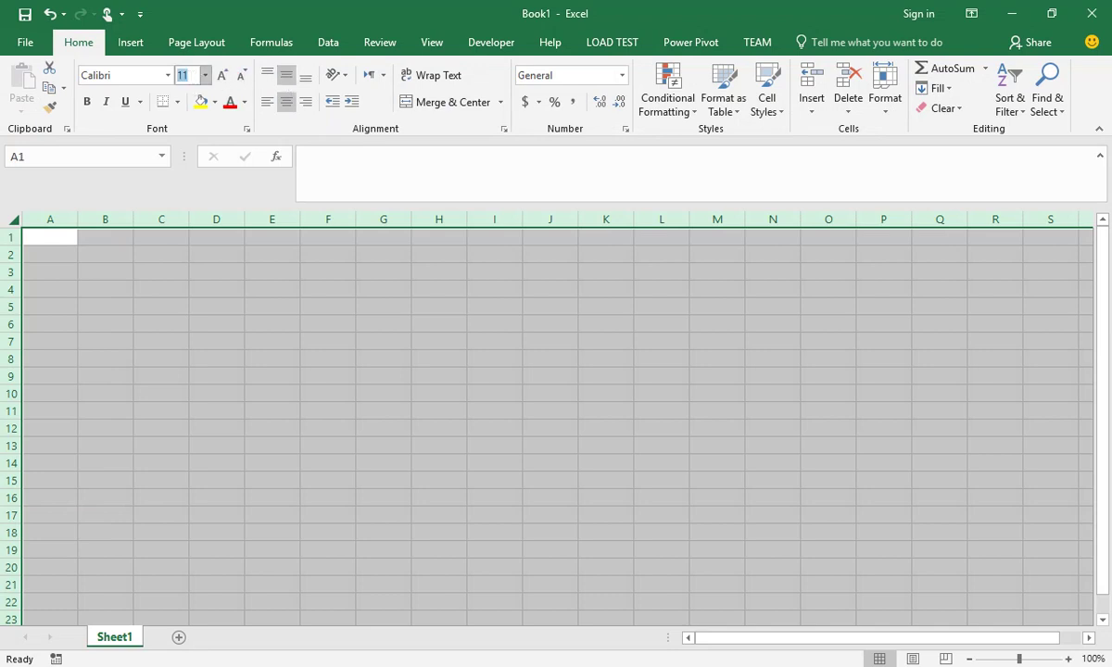
left_click(191, 76)
type("18")
key("Return")
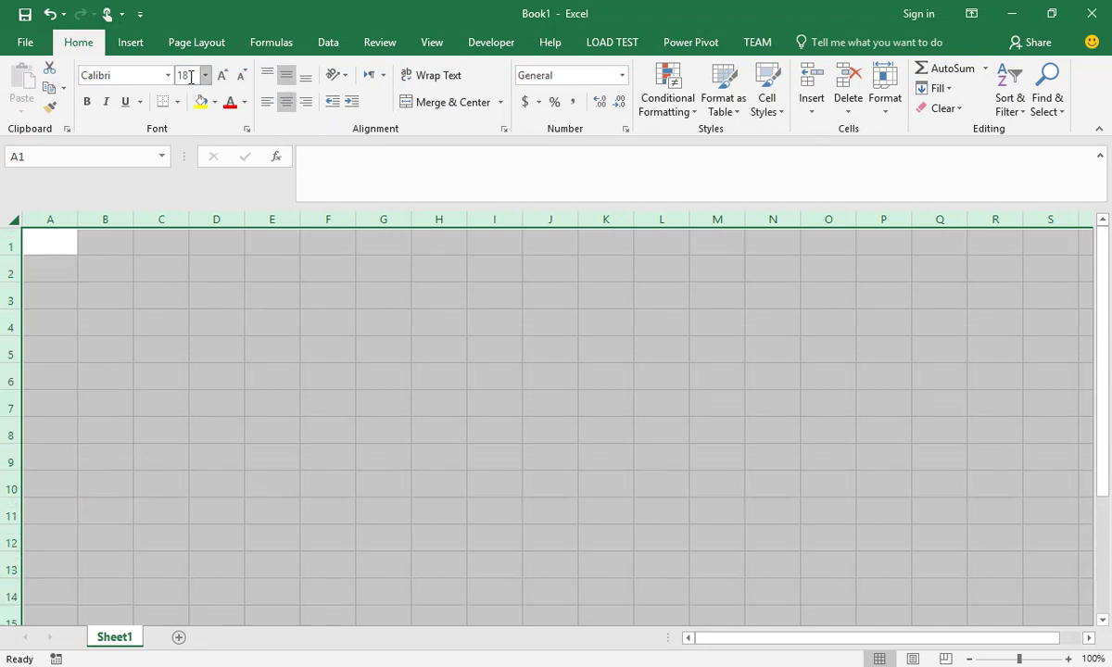
left_click(87, 101)
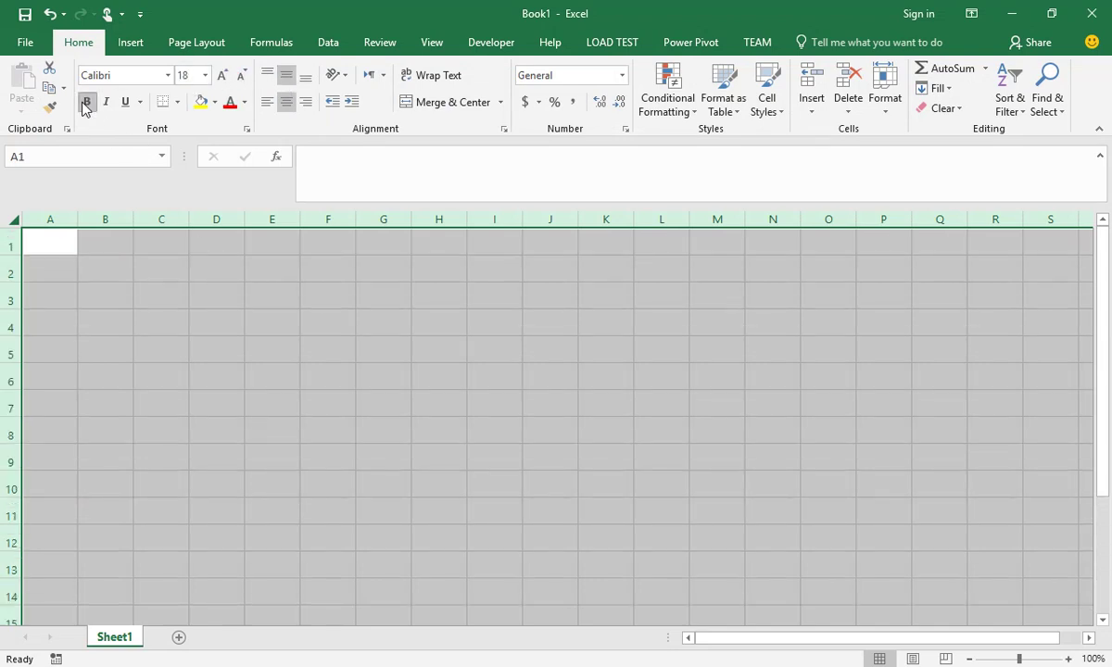
Step: Enter الجداول in M1, widen column M to fit, then return to cell A1
left_click(727, 250)
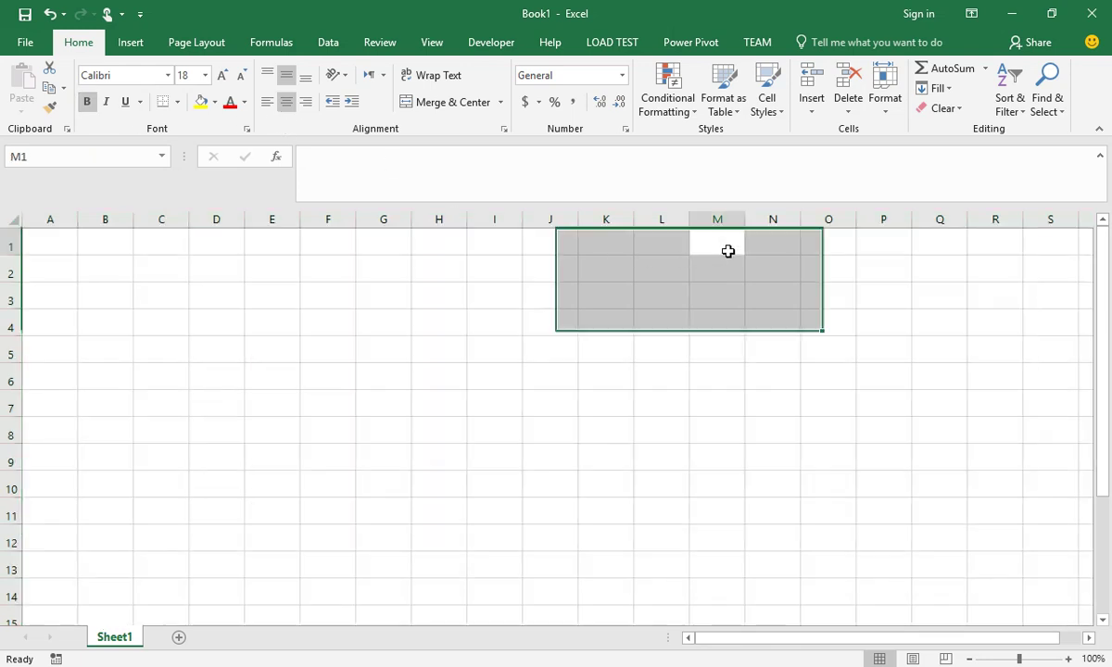
type("ال")
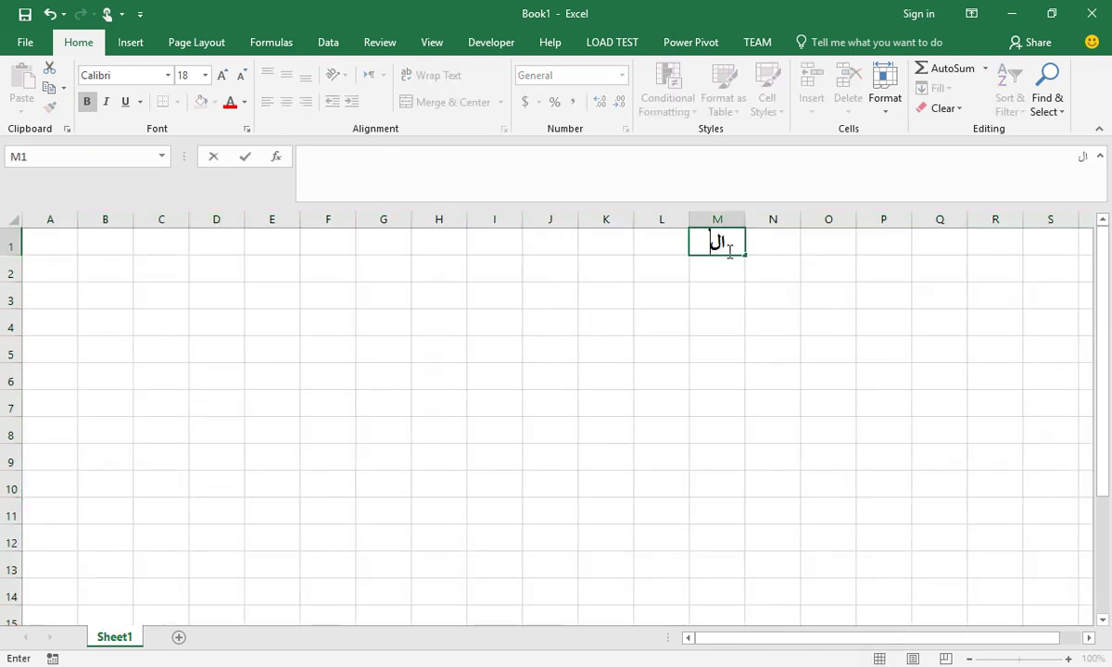
type("جداول")
key("Return")
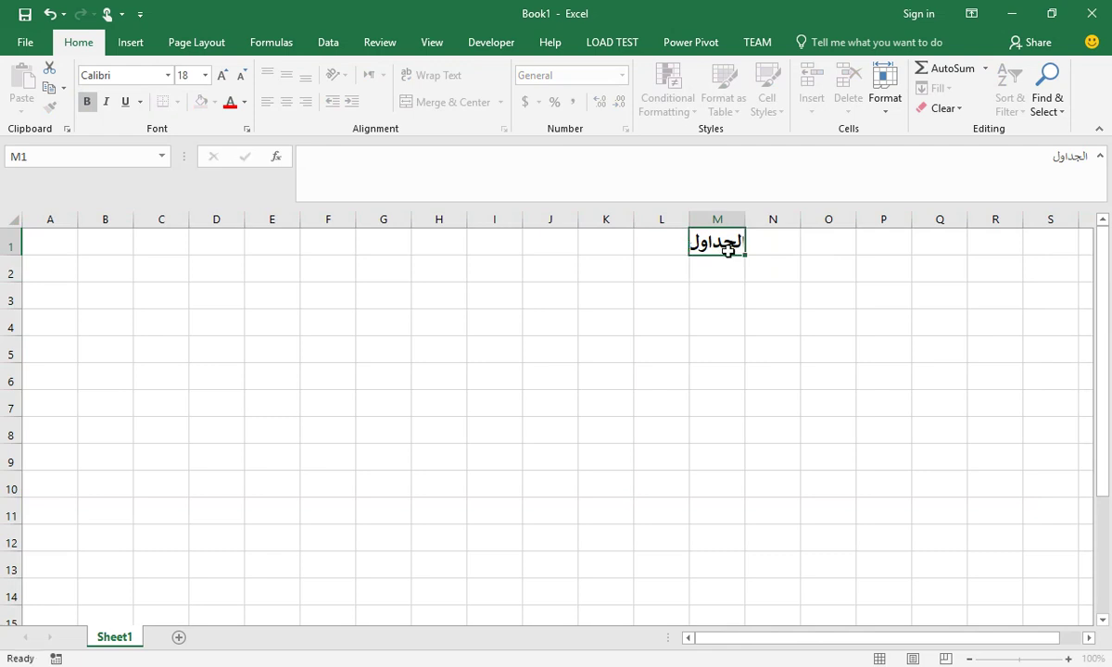
left_click_drag(749, 219, 838, 219)
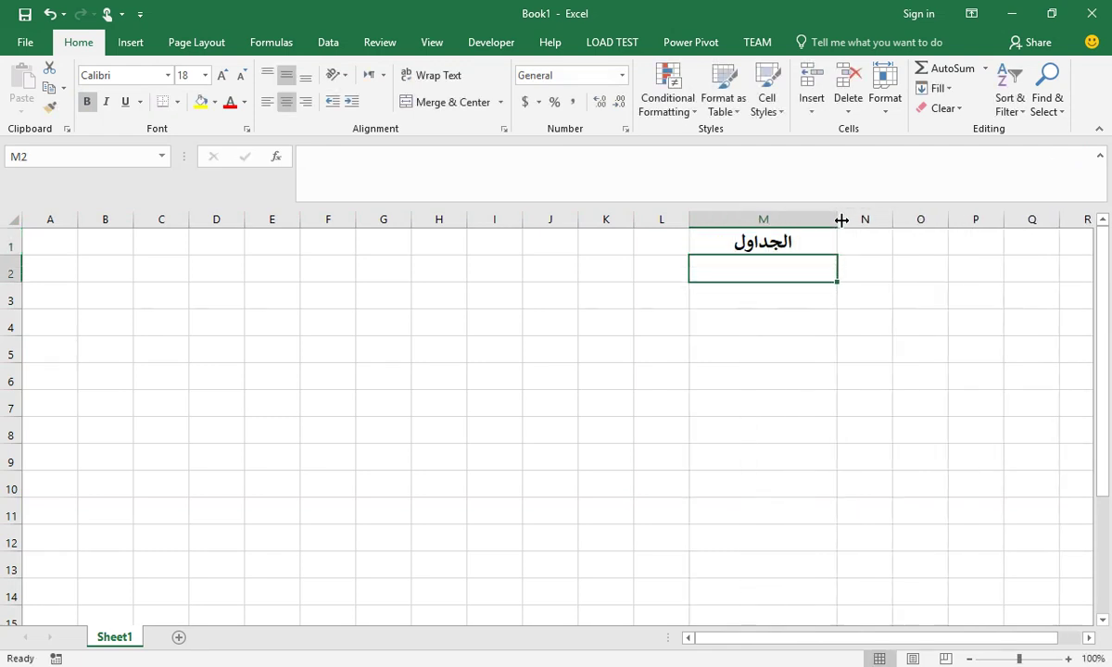
left_click(604, 346)
left_click(46, 262)
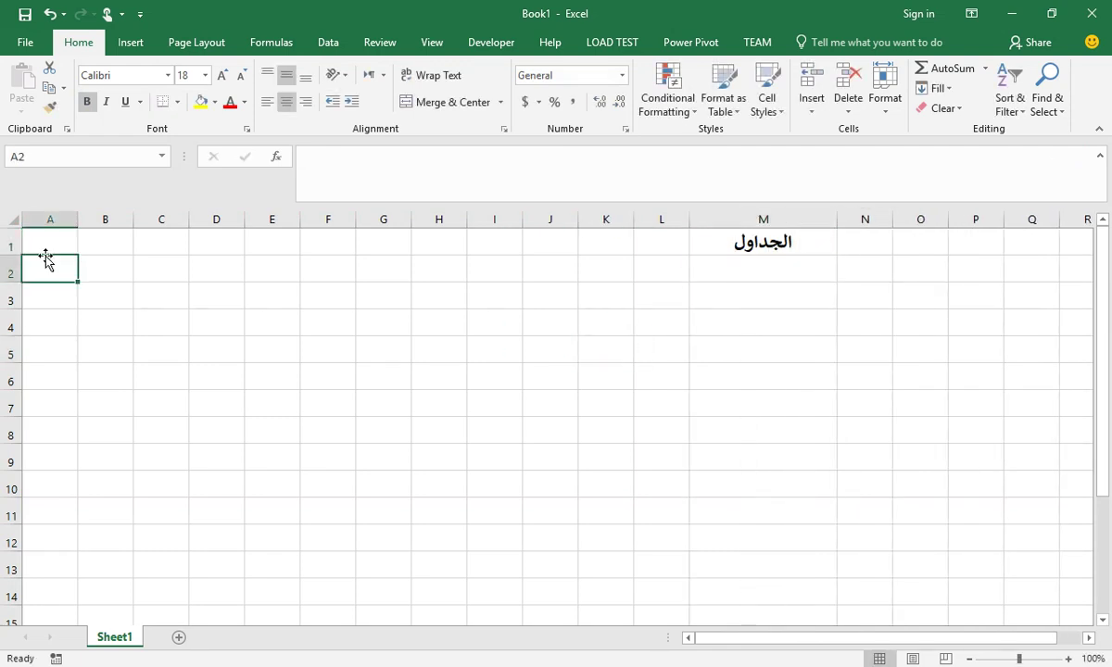
key("Up")
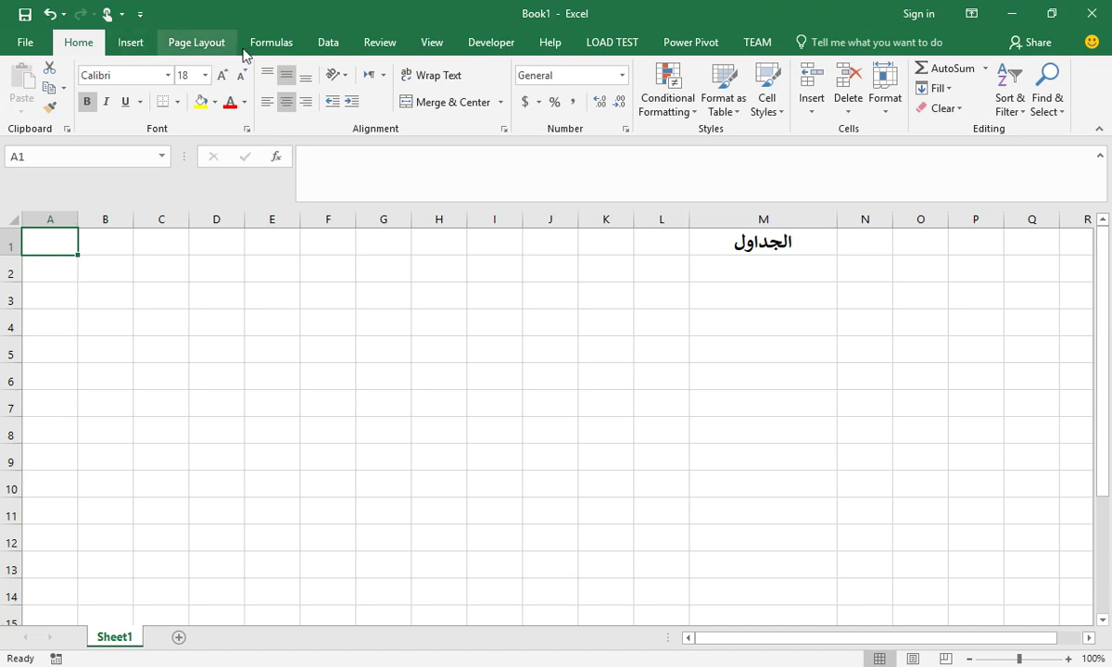
Step: Switch the sheet to right-to-left and enter headers الاسم, المنتج, المحافظة in A1–C1
left_click(215, 44)
left_click(598, 98)
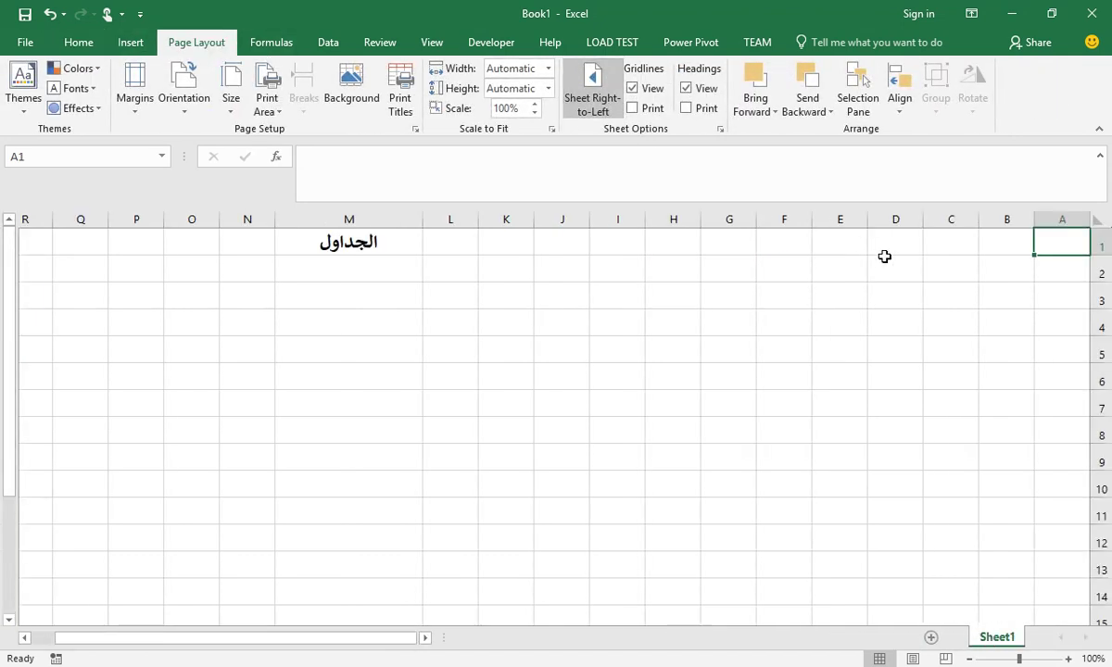
type("الاس")
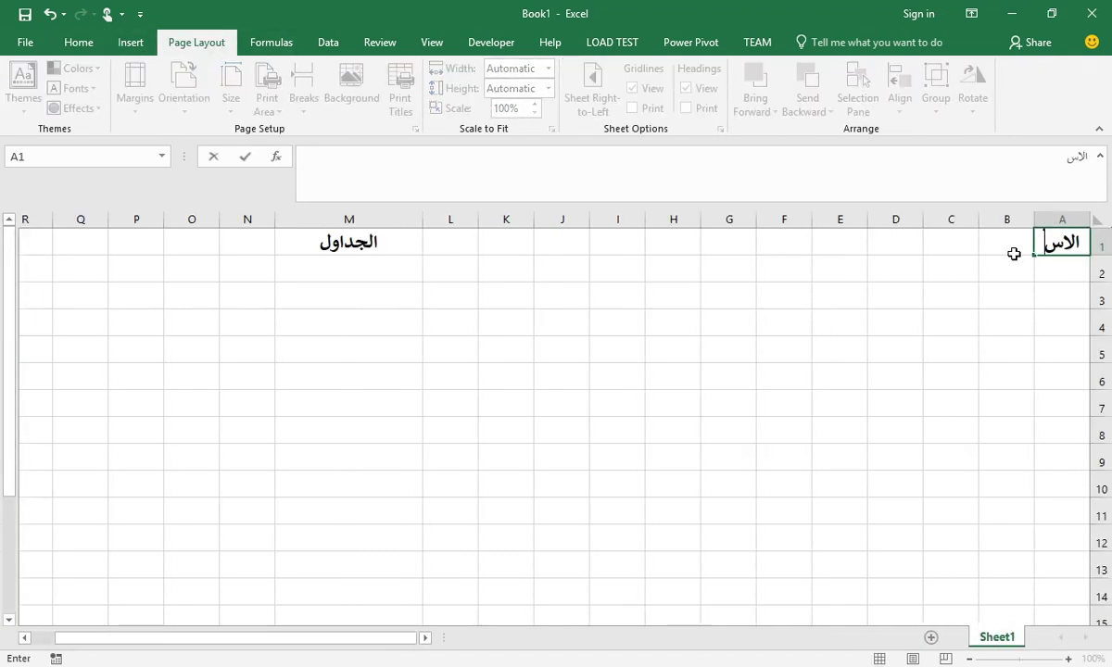
type("م")
left_click(1014, 252)
type("المن")
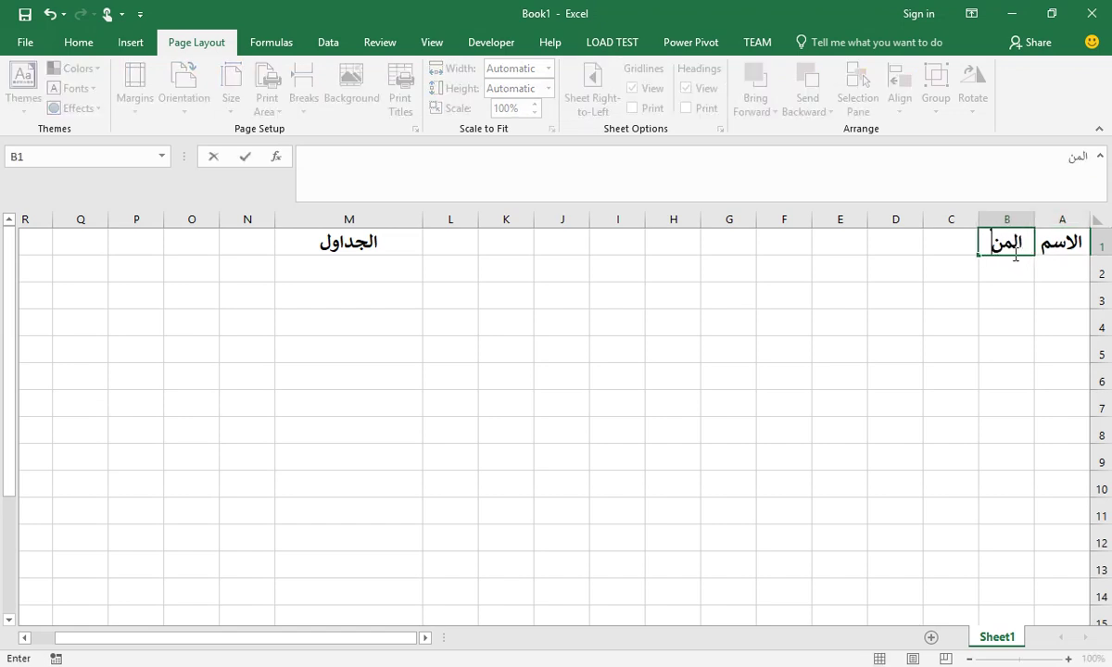
type("تج")
key("Tab")
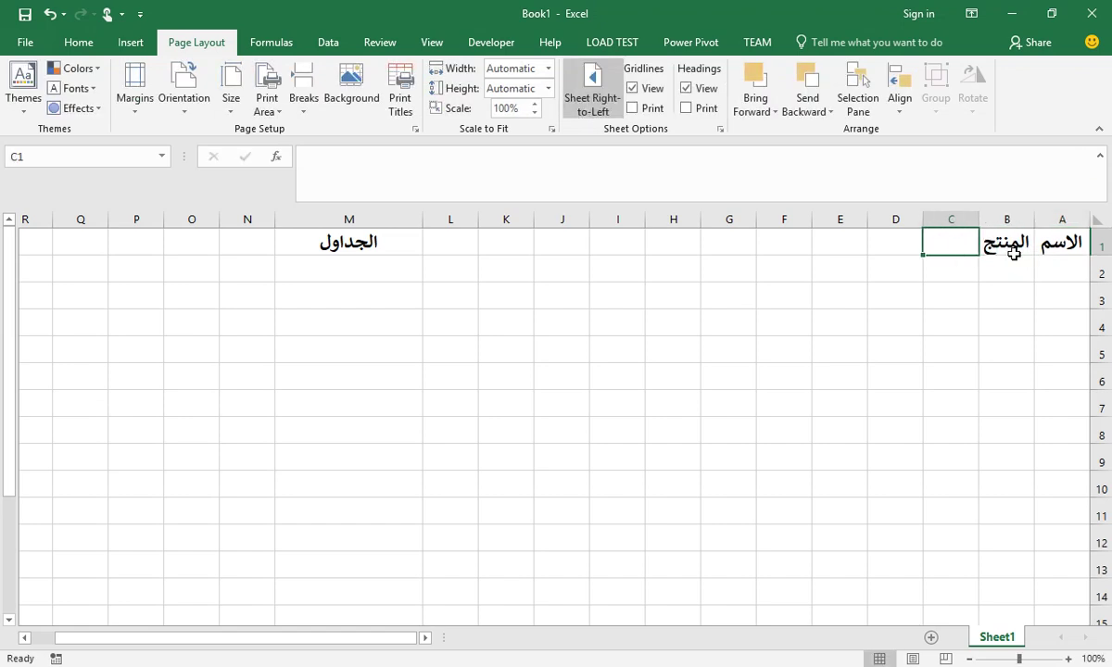
type("المحا")
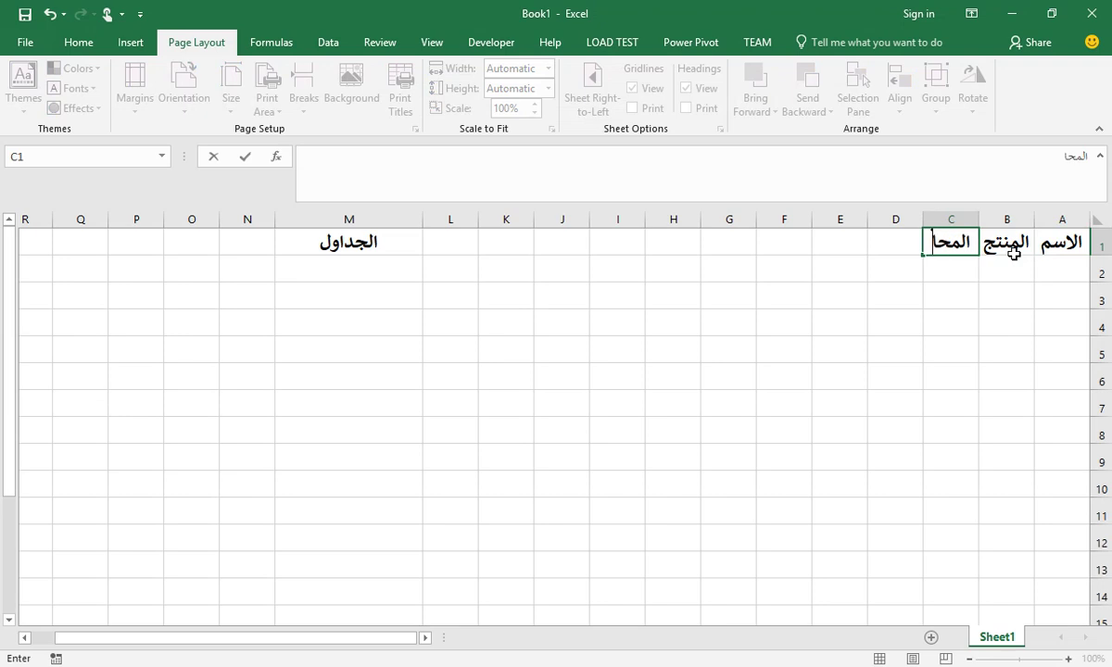
type("فظة")
key("Return")
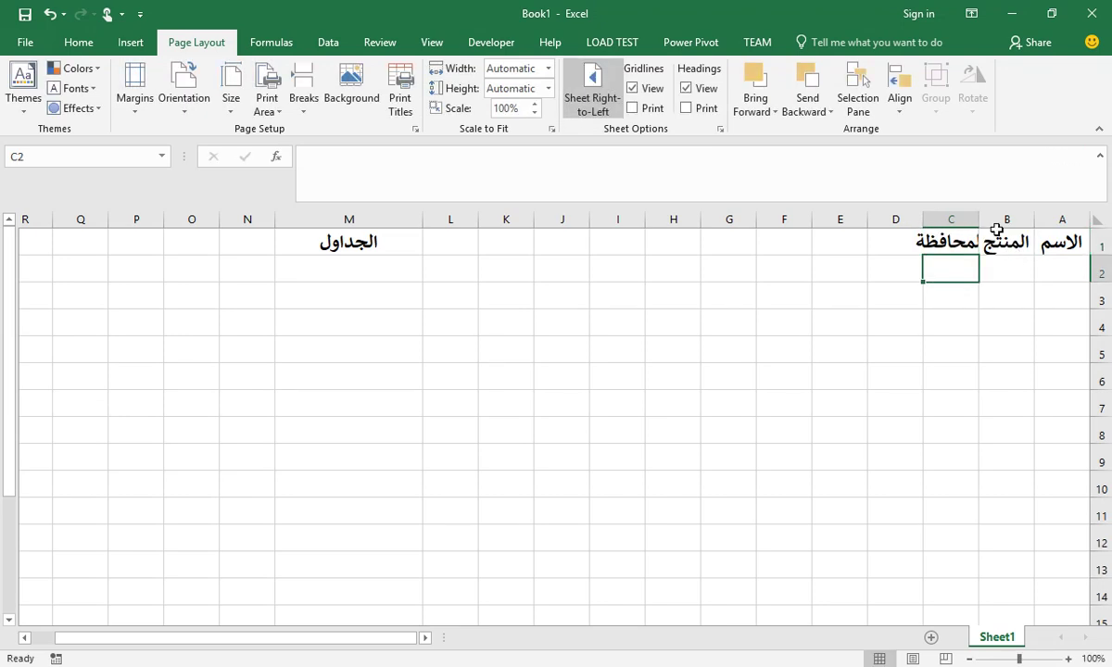
Step: Widen columns A–D and enter the header طريقة الدفع in D1
left_click_drag(979, 219, 822, 219)
left_click(1003, 219)
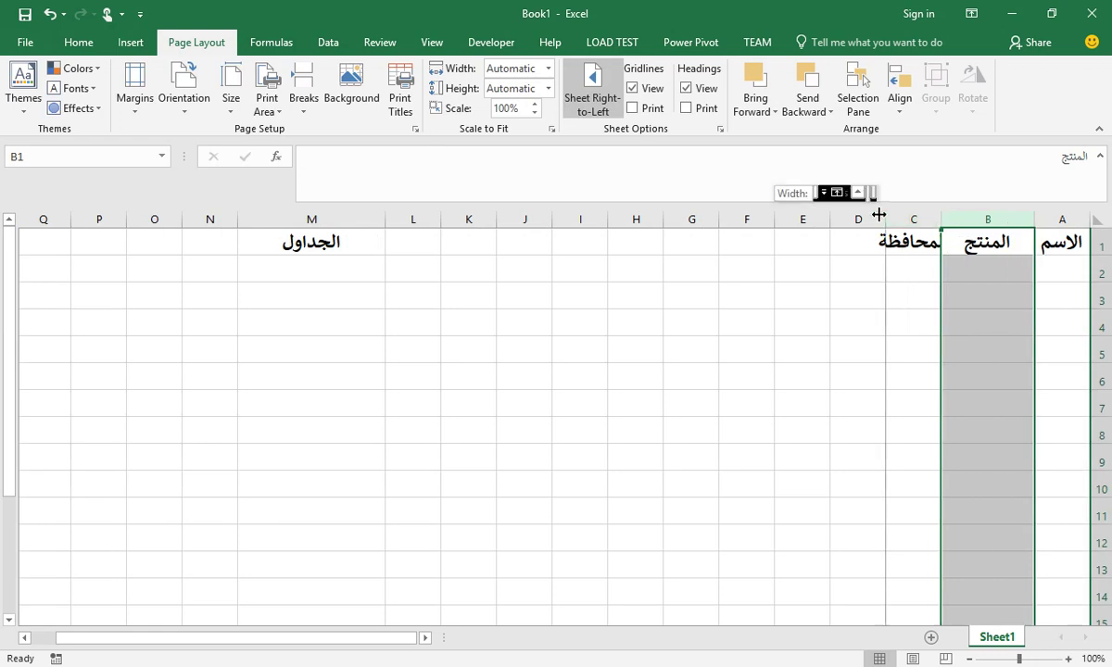
left_click(887, 295)
left_click_drag(1033, 219, 973, 219)
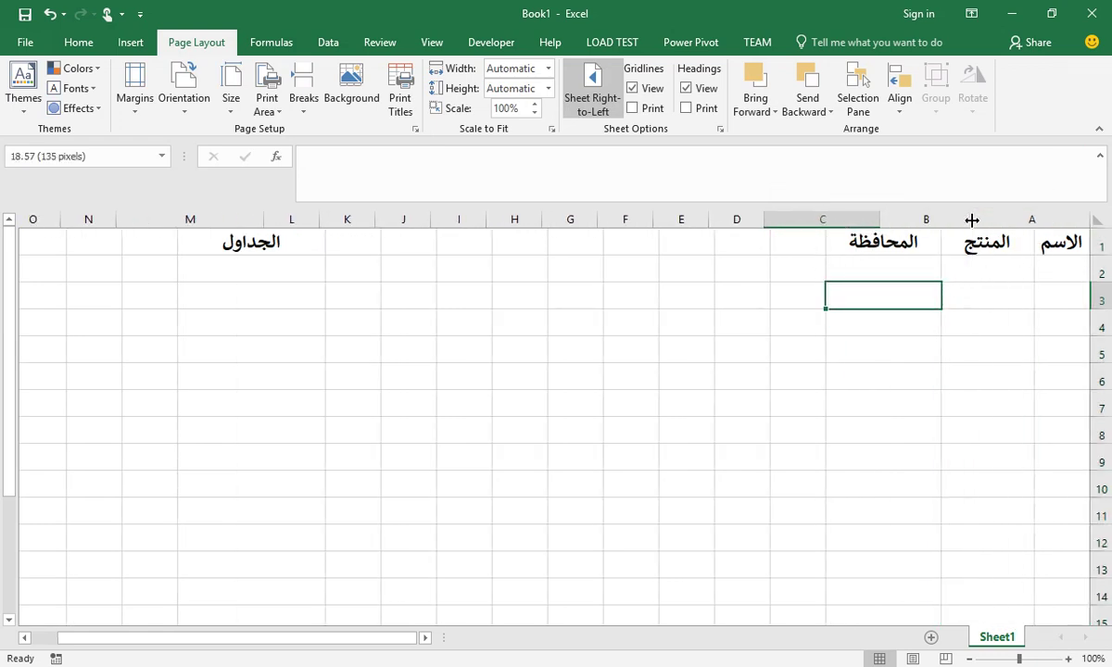
left_click(1021, 269)
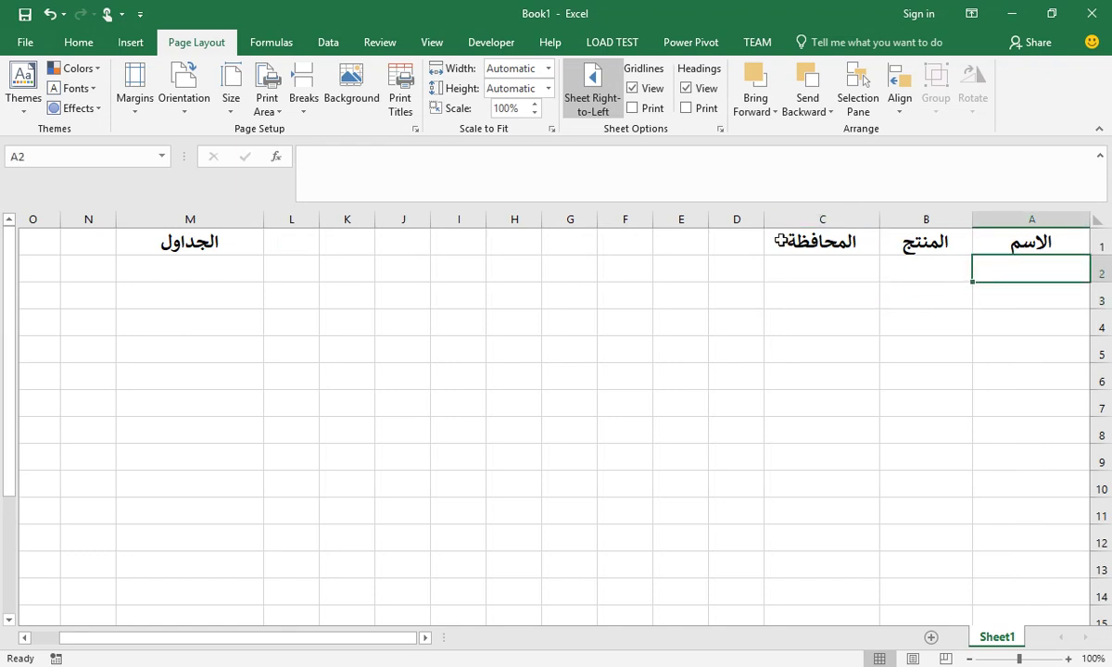
left_click(741, 243)
left_click_drag(708, 221, 593, 204)
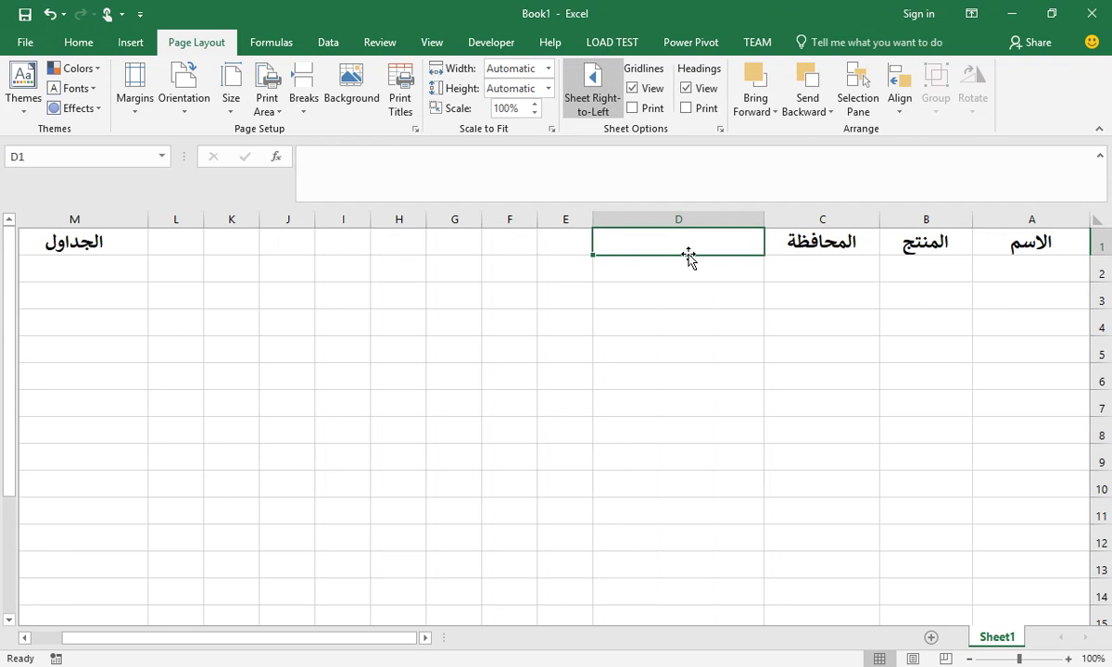
type("طريقة الد")
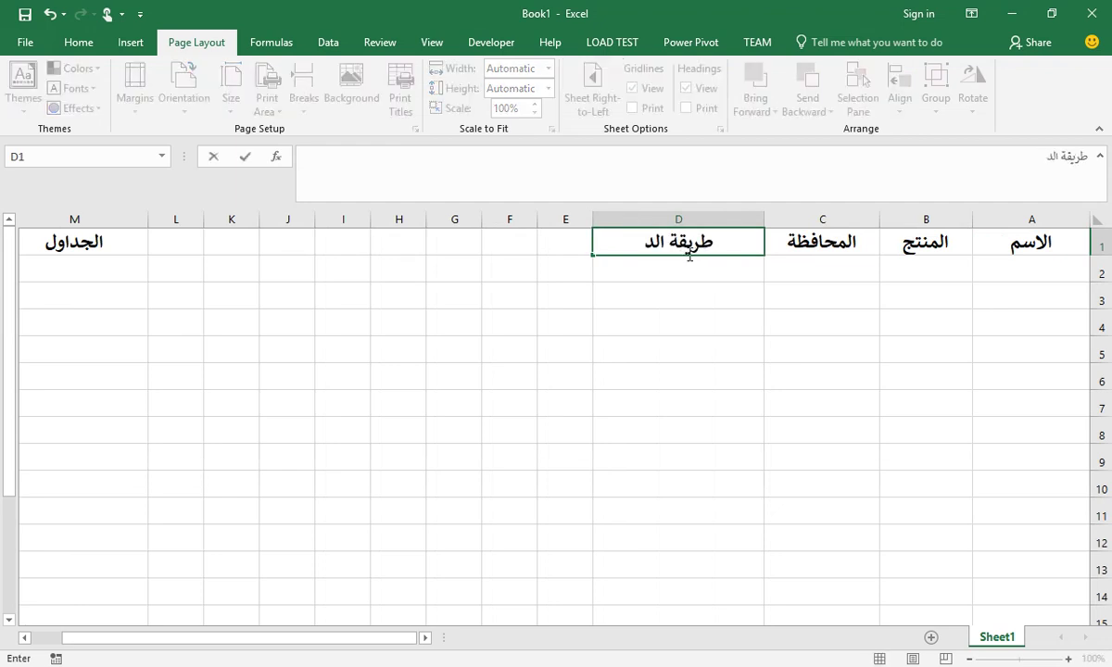
type("ق")
key("BackSpace")
type("فع")
key("Return")
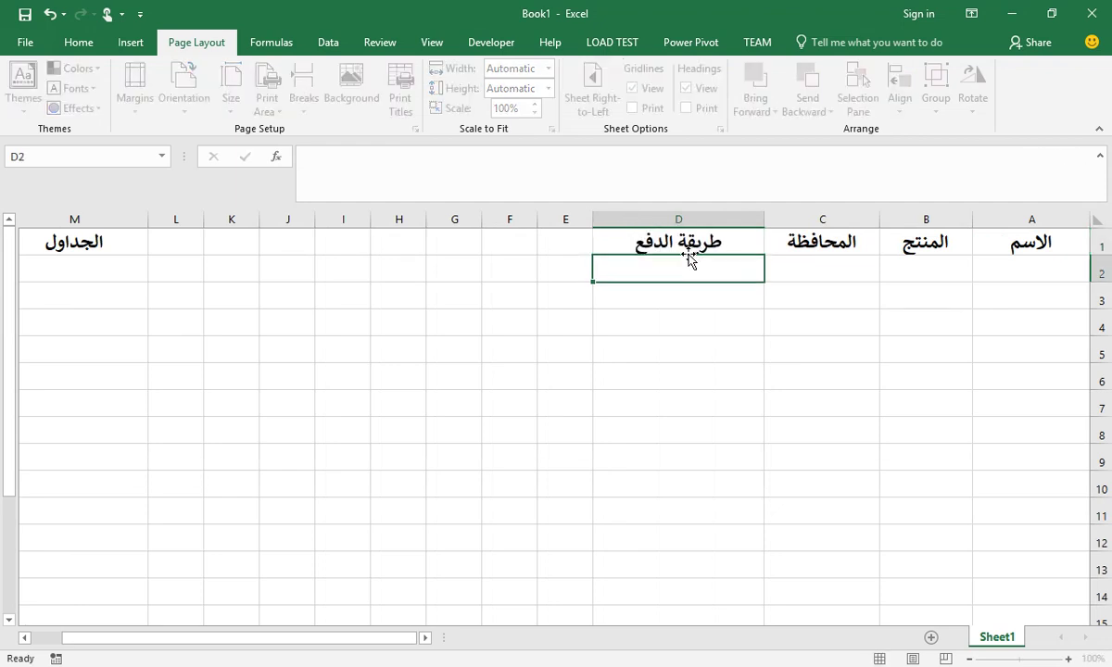
Step: Enter the names احمد, محمد, اسماعيل and داليا in A2–A5
left_click(1001, 270)
type("احمد")
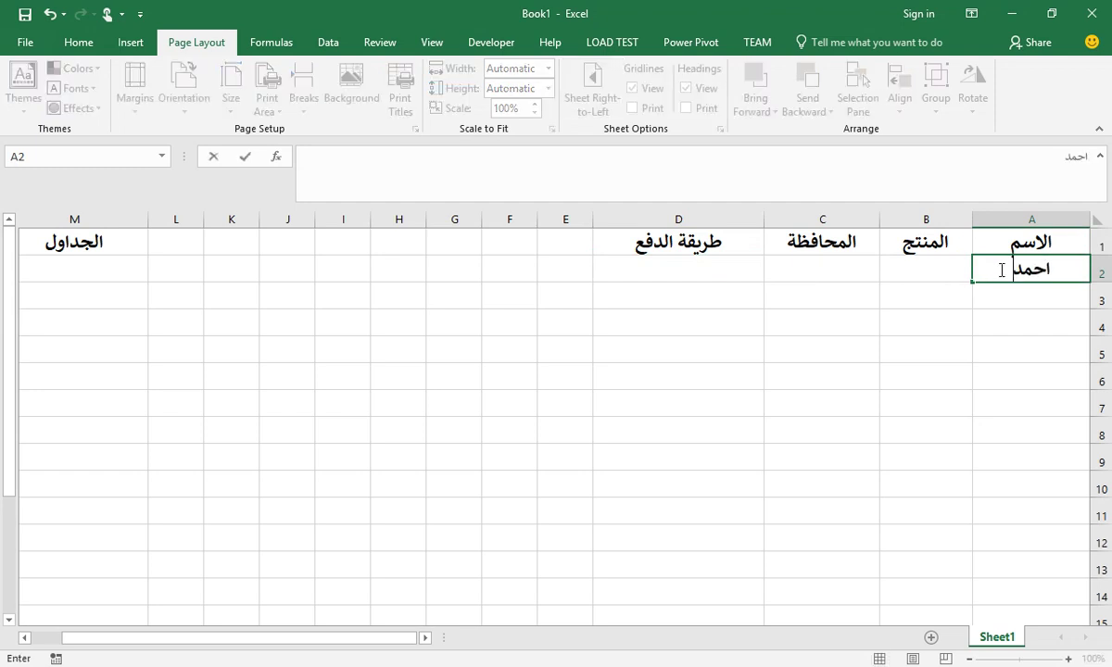
key("Return")
type("محمد")
key("Return")
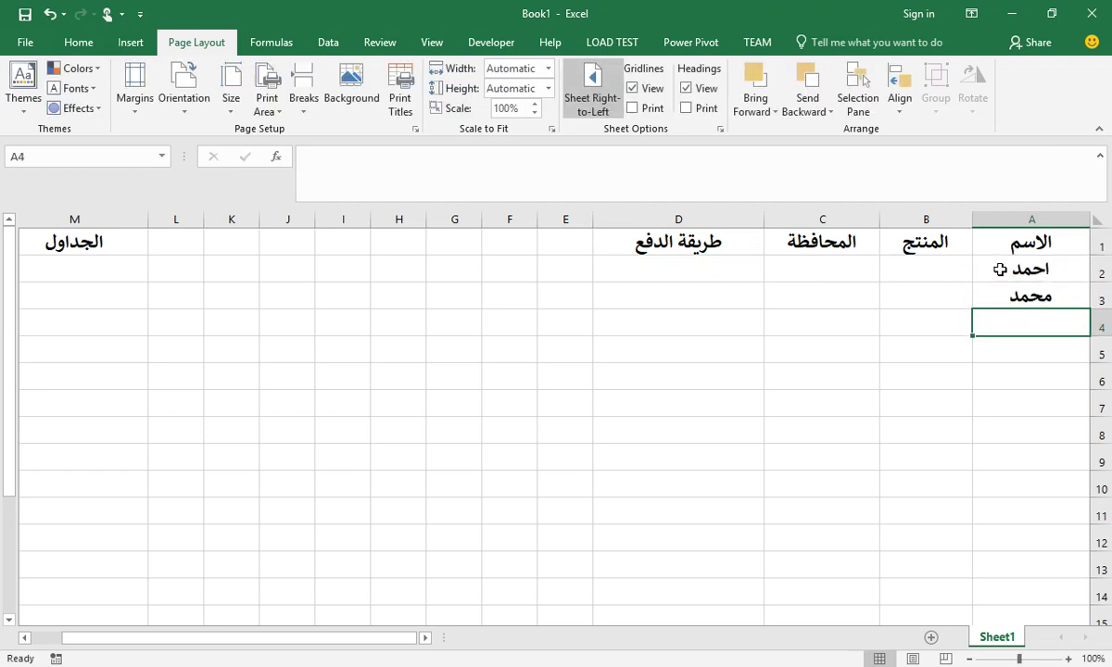
type("اسماعي")
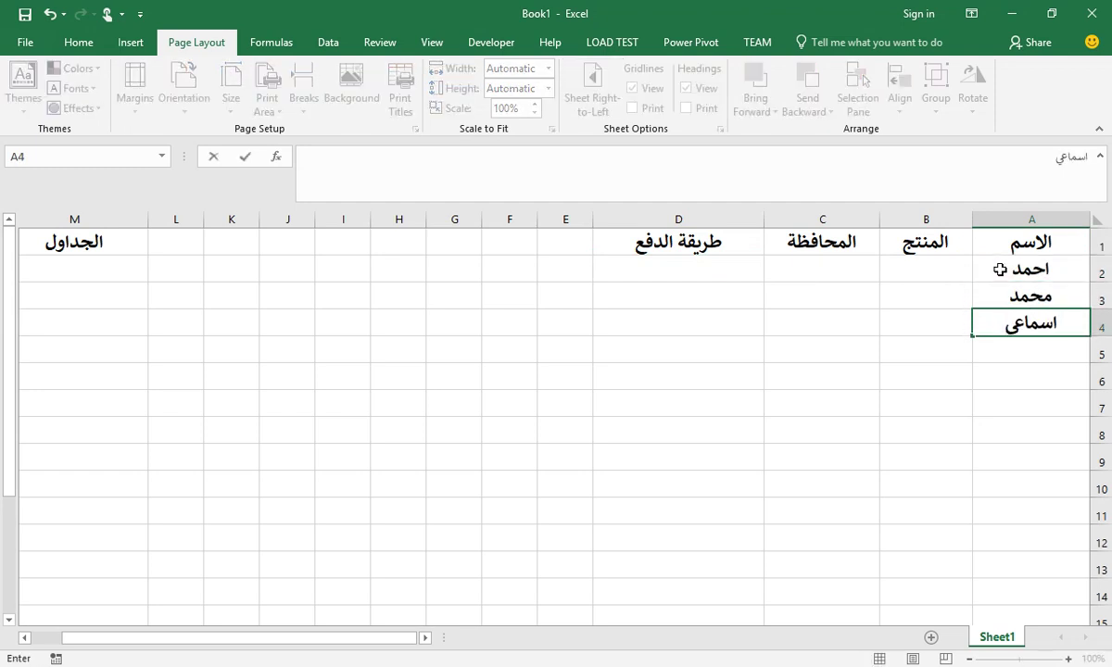
type("ل")
key("Return")
type("داليا")
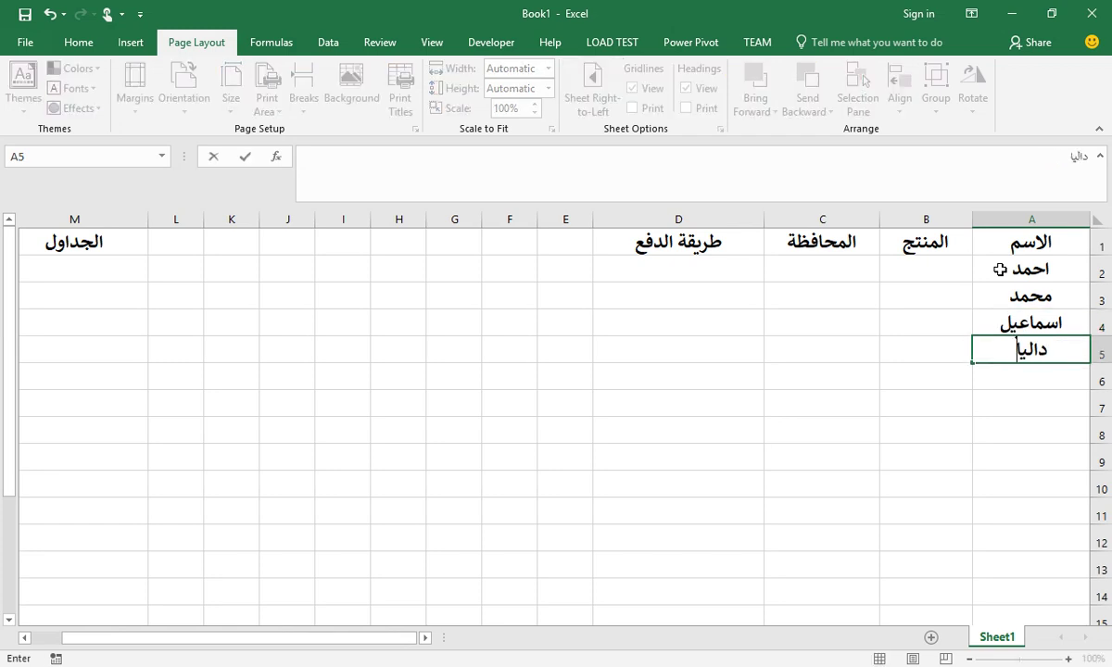
key("Return")
Step: Enter the names رانيا, ابراهيم, نورا and سعيد in A6–A9
type("رانيا")
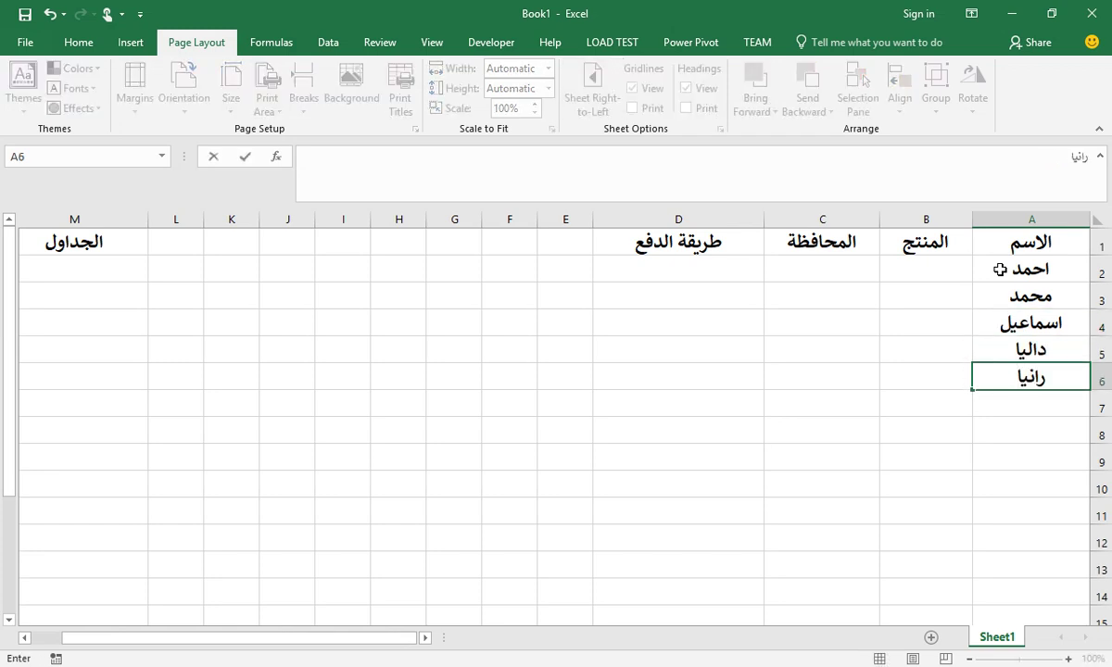
key("Return")
type("ابرا")
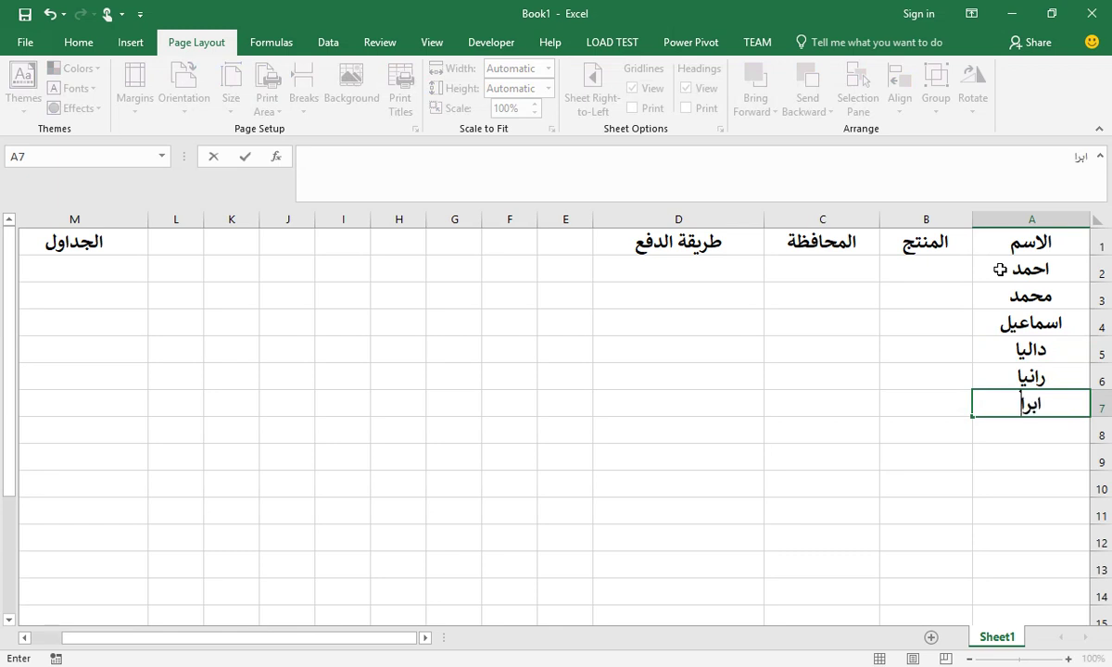
type("هيم")
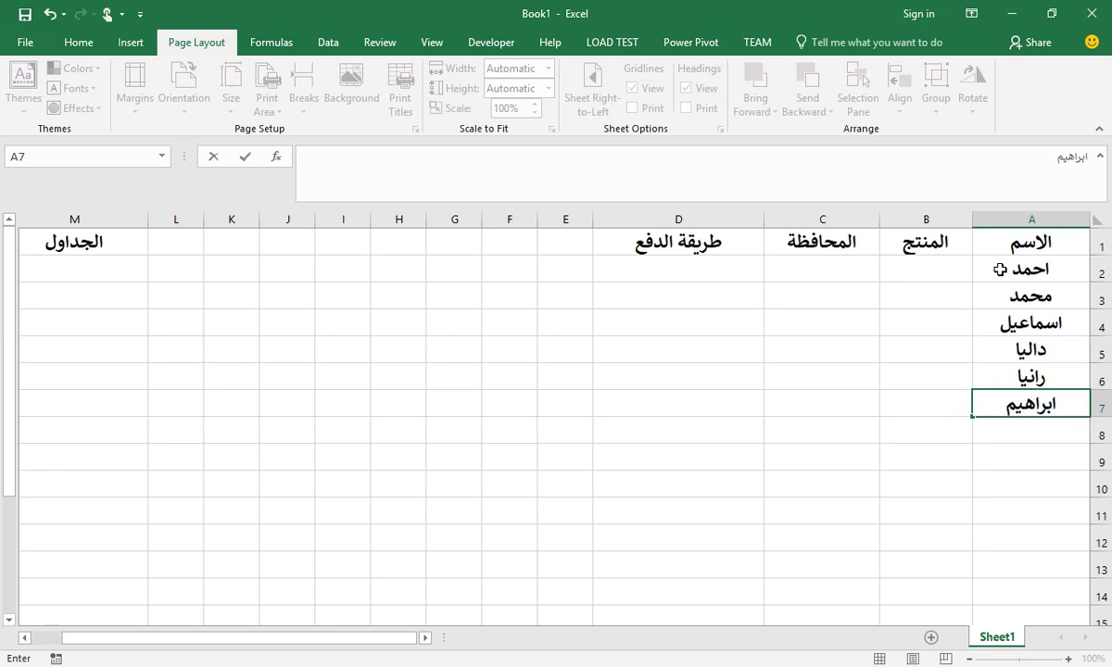
key("Return")
type("ن")
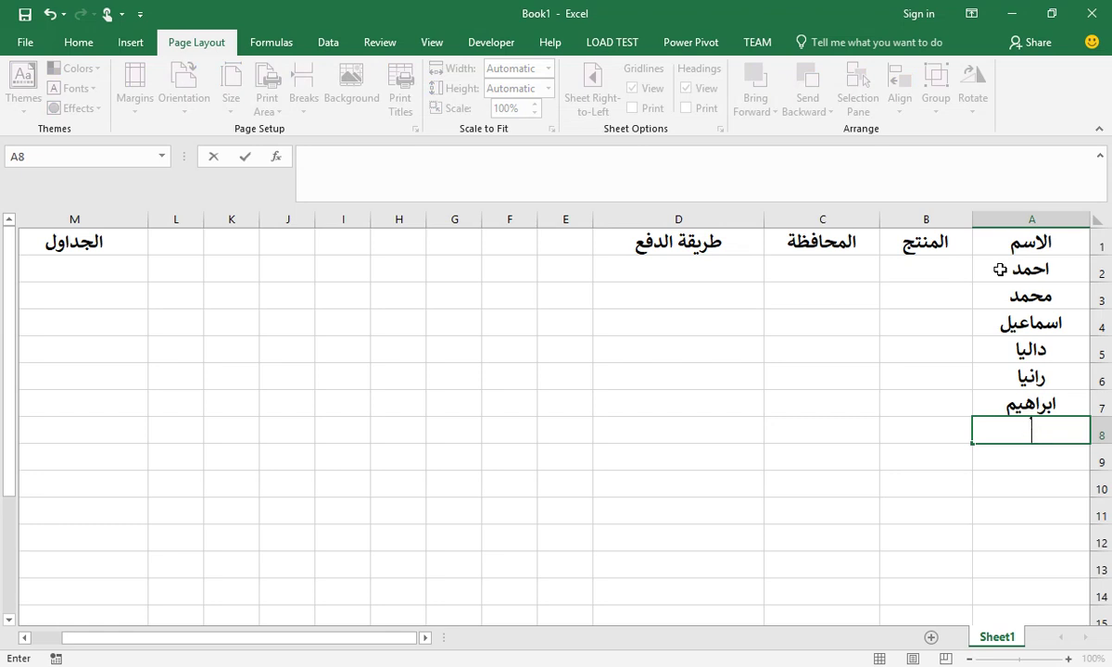
type("ورا")
key("Return")
type("سعي")
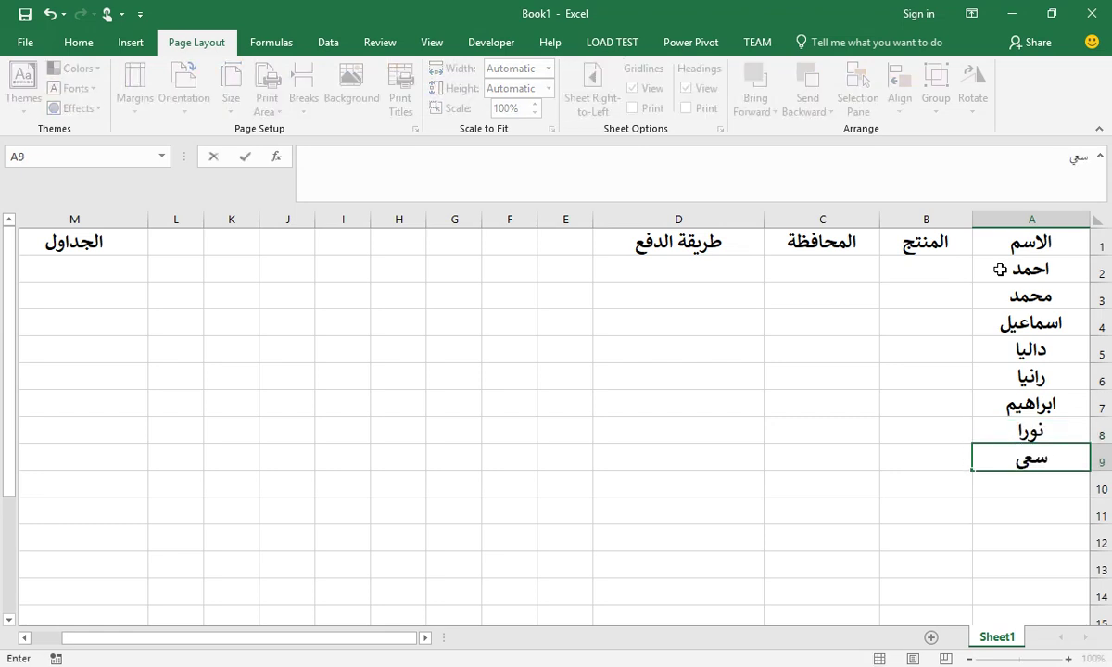
type("د")
key("Return")
Step: Enter products كمبيوتر, ماوس, كمبيوتر and لوحة مفاتيح in B2–B5
left_click(925, 278)
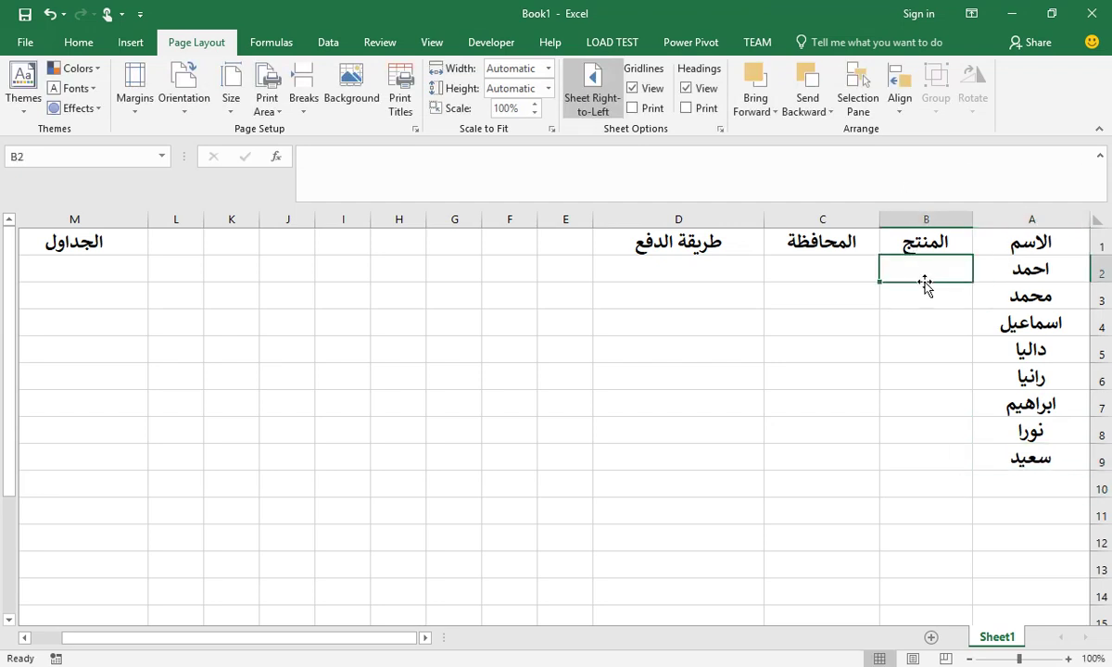
type("كمبي")
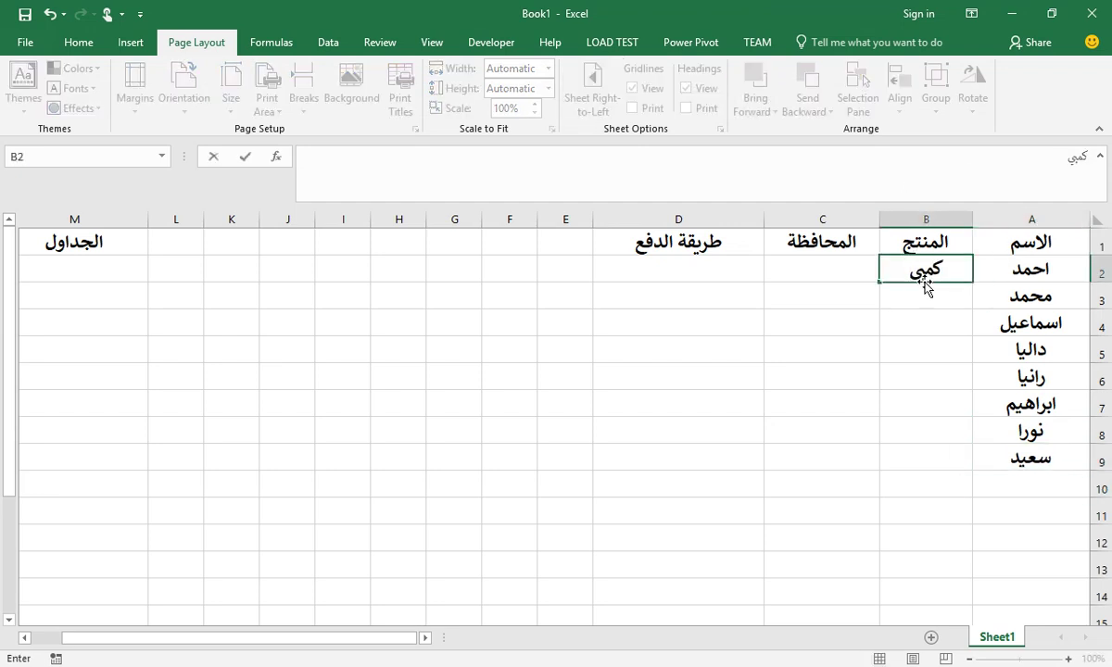
type("وتر")
key("Return")
type("ما")
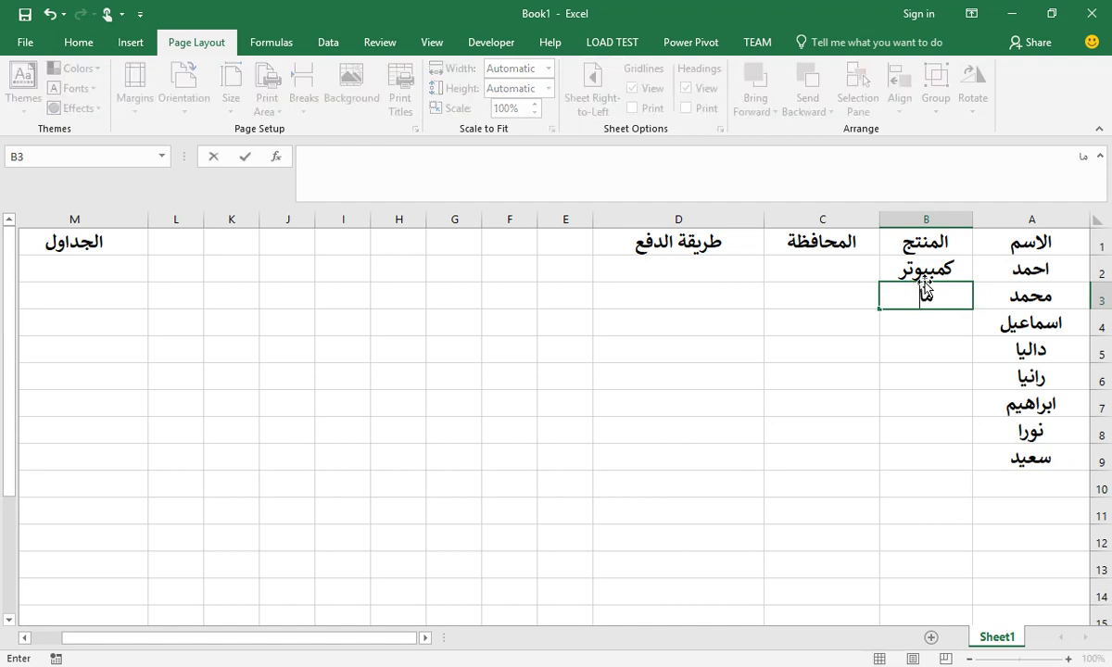
type("وس")
key("Return")
type("كمبيوتر")
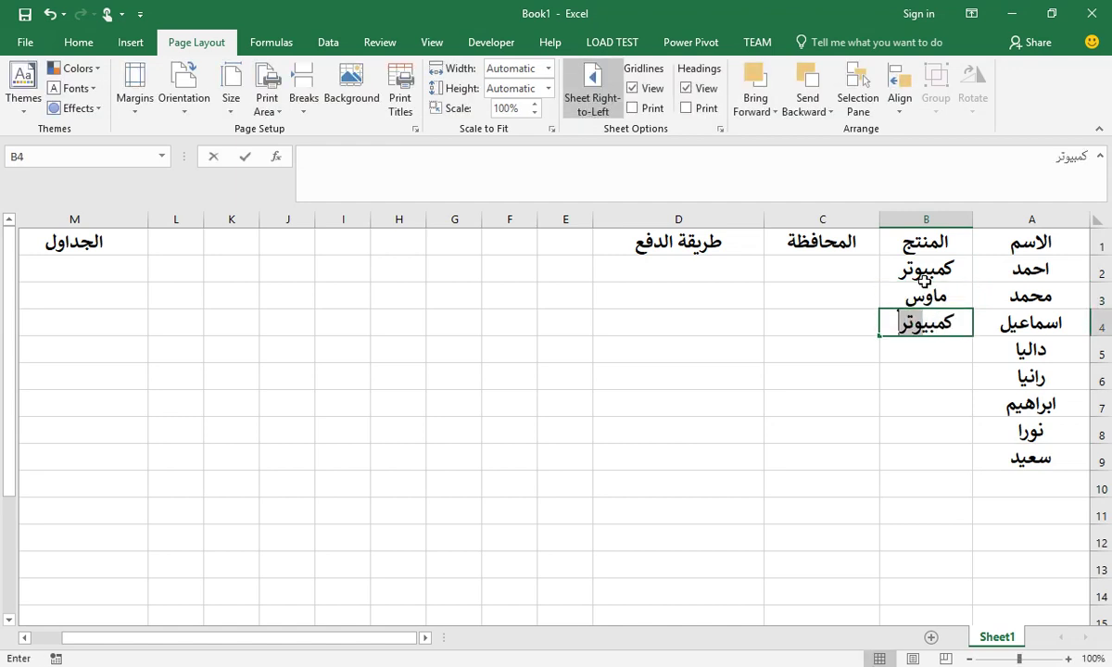
key("Return")
type("م")
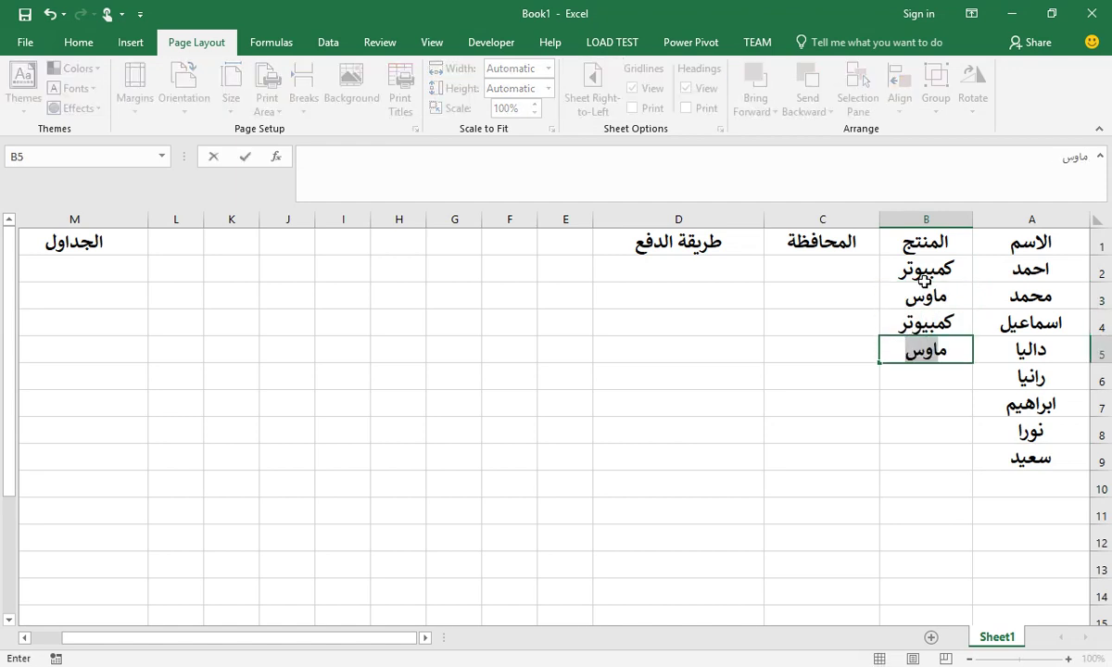
key("BackSpace")
type("لو")
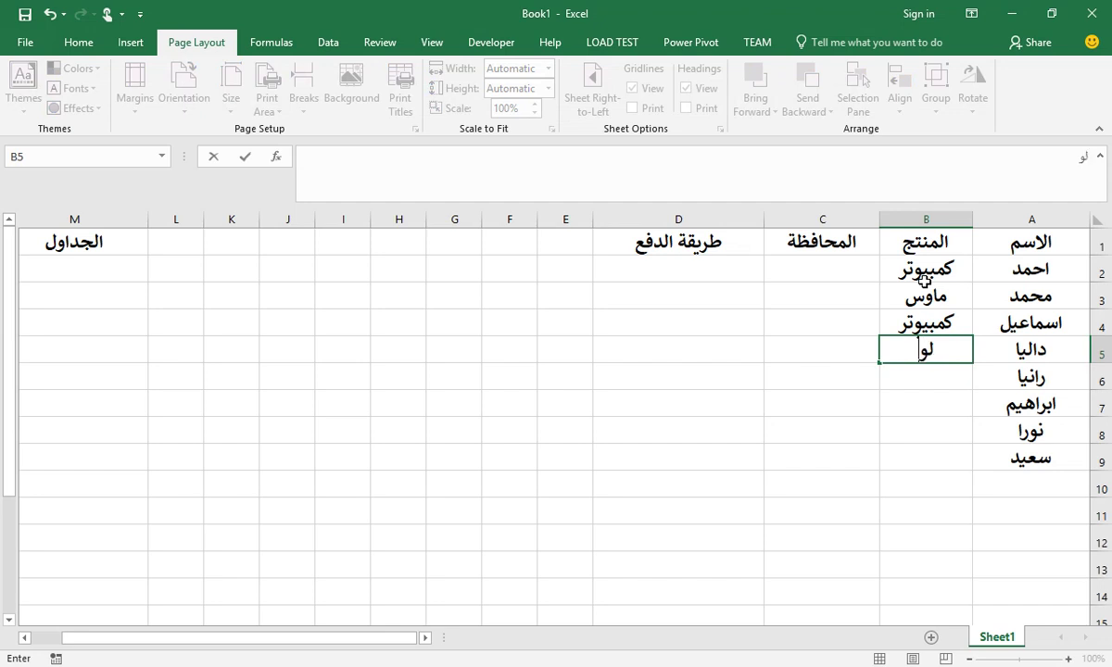
type("حة مفاتي")
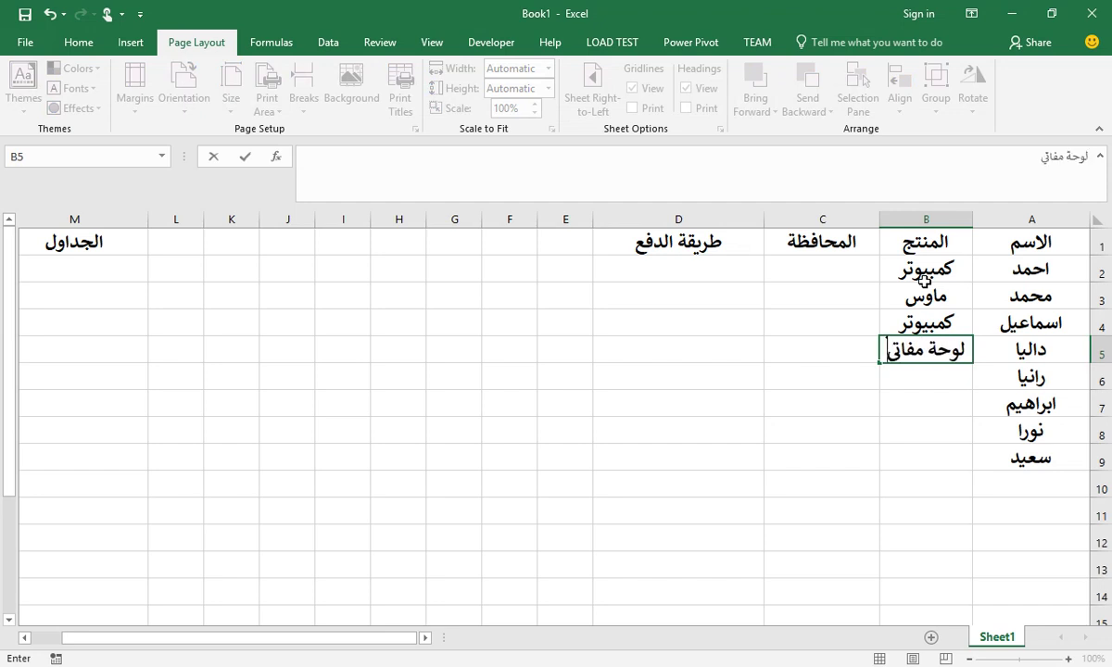
type("ح")
key("Return")
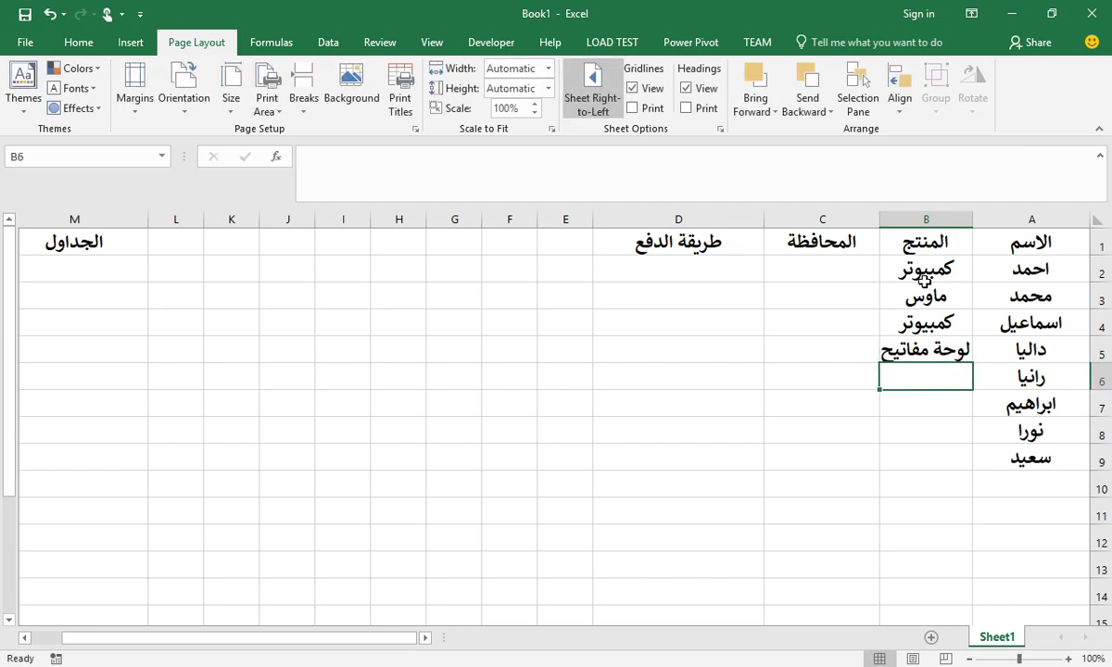
Step: Complete B6–B9 with طابعة, كمبيوتر and لوحة مفاتيح entries, then widen column B
type("طا")
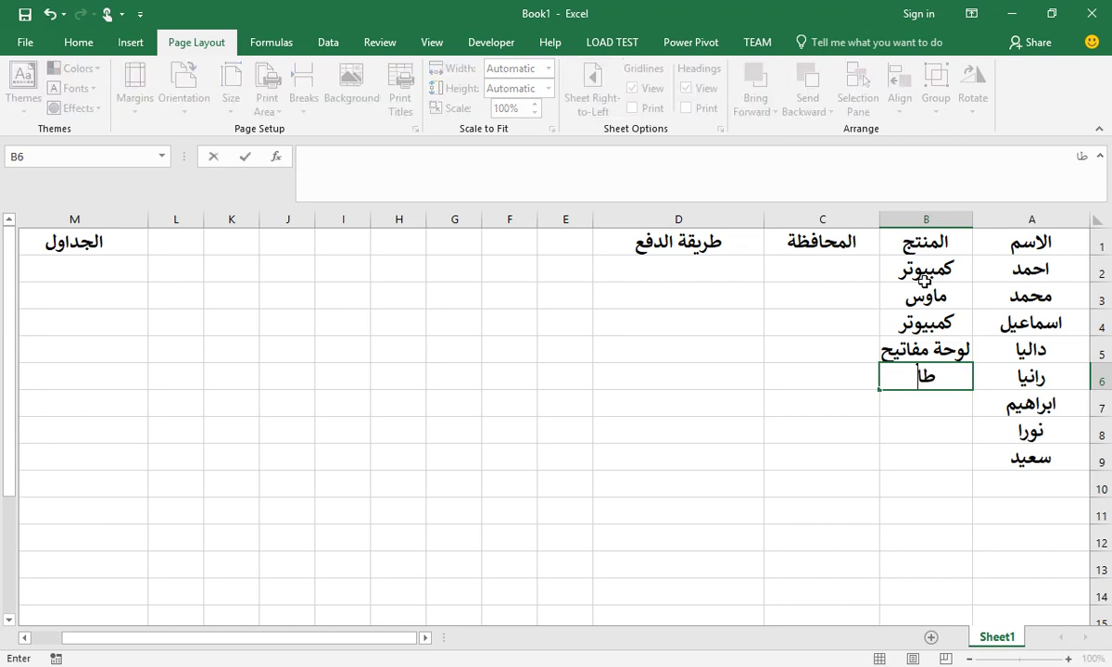
type("بعة")
key("Return")
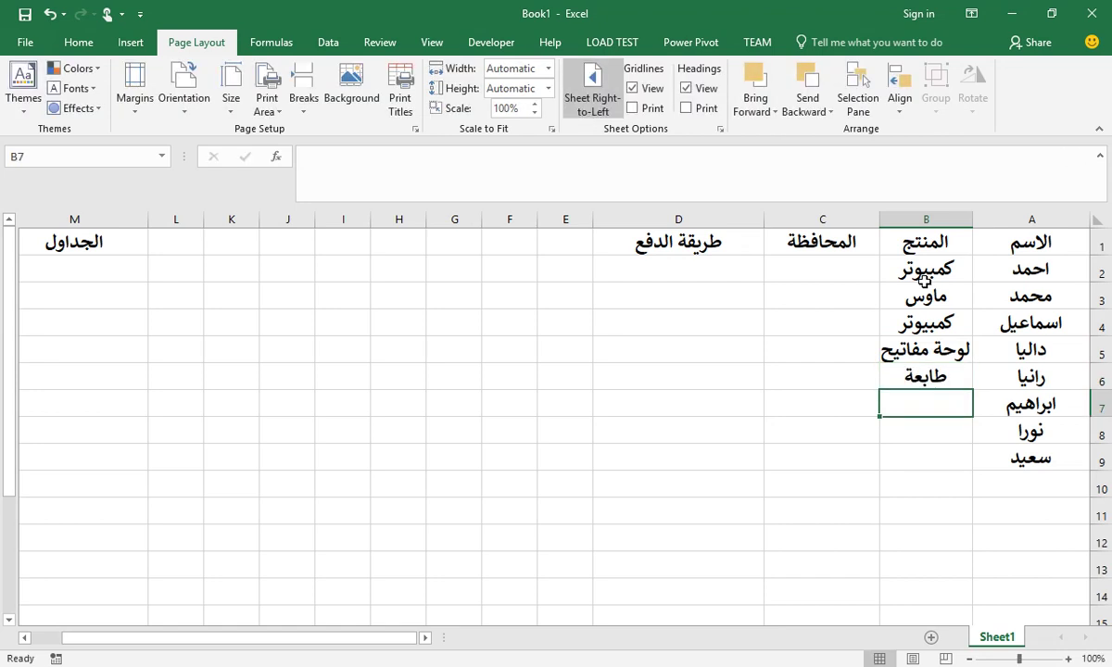
key("Return")
type("طابعة")
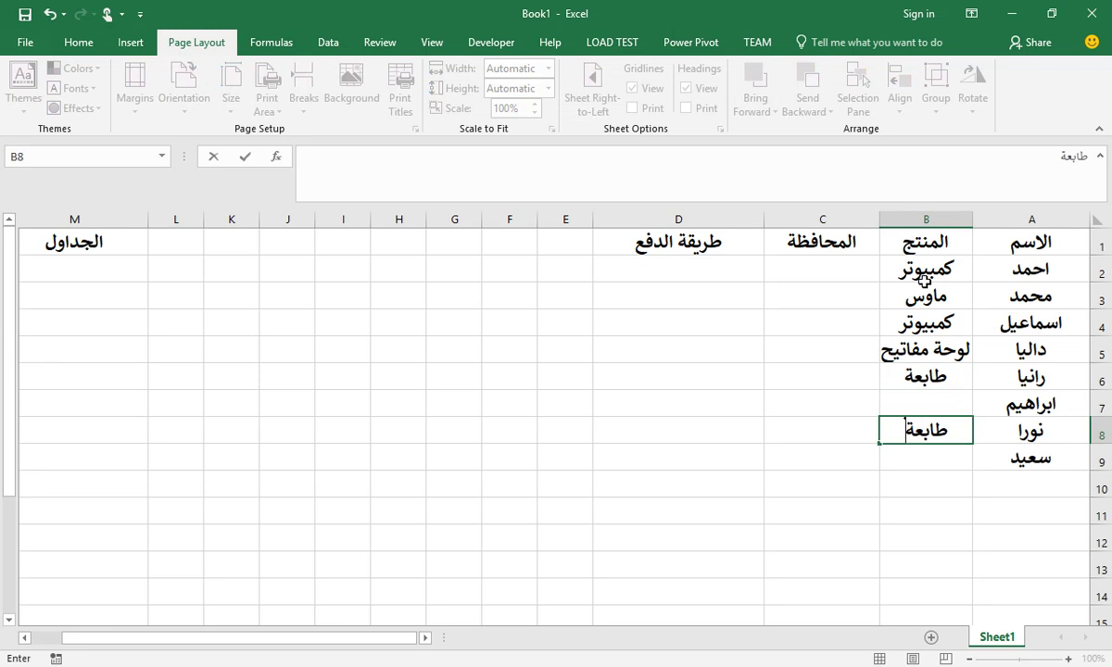
key("Return")
key("Up")
key("Up")
type("ك")
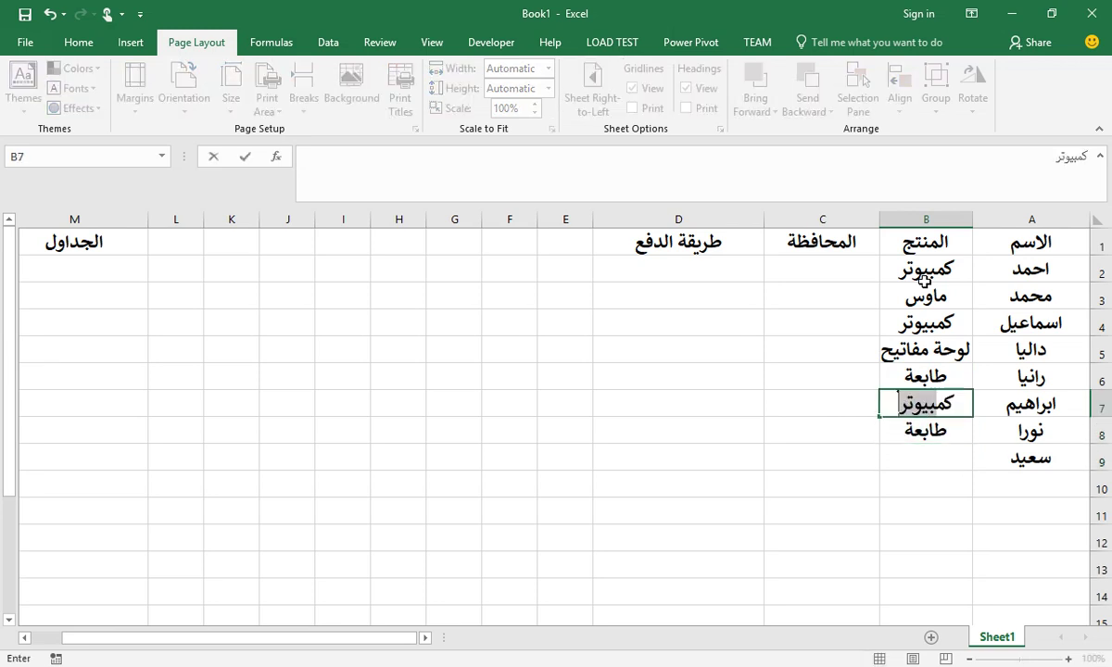
key("Return")
key("Return")
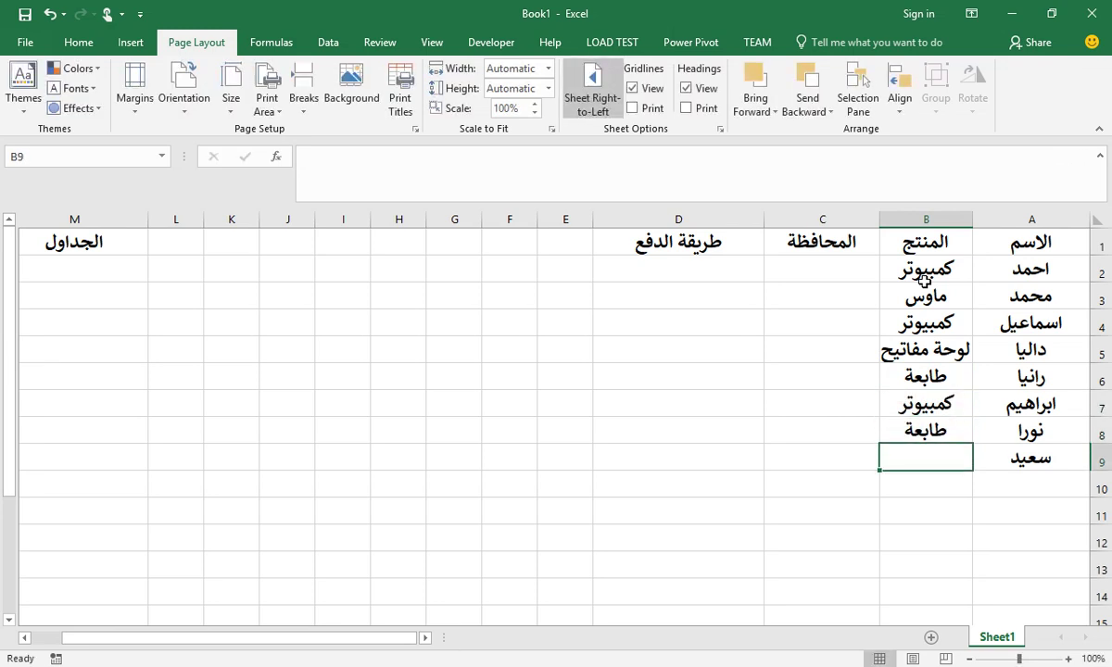
type("لوحة مفاتيح")
key("Return")
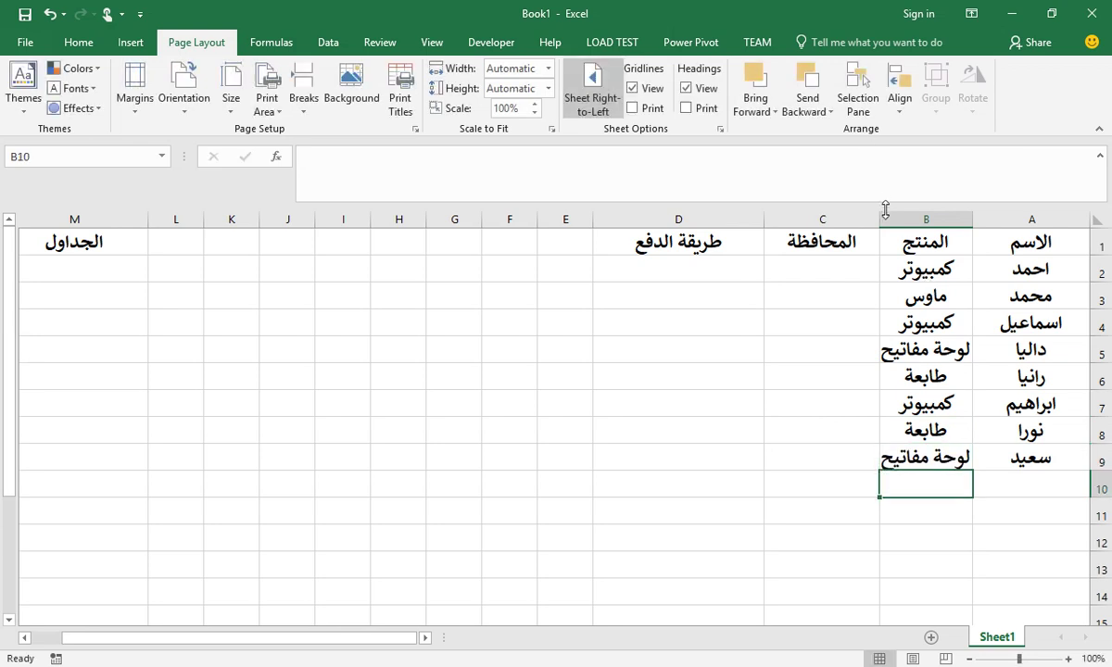
left_click_drag(880, 215, 848, 216)
Step: Enter القاهرة, المنيا and بورسعيد in C2–C4
left_click(777, 264)
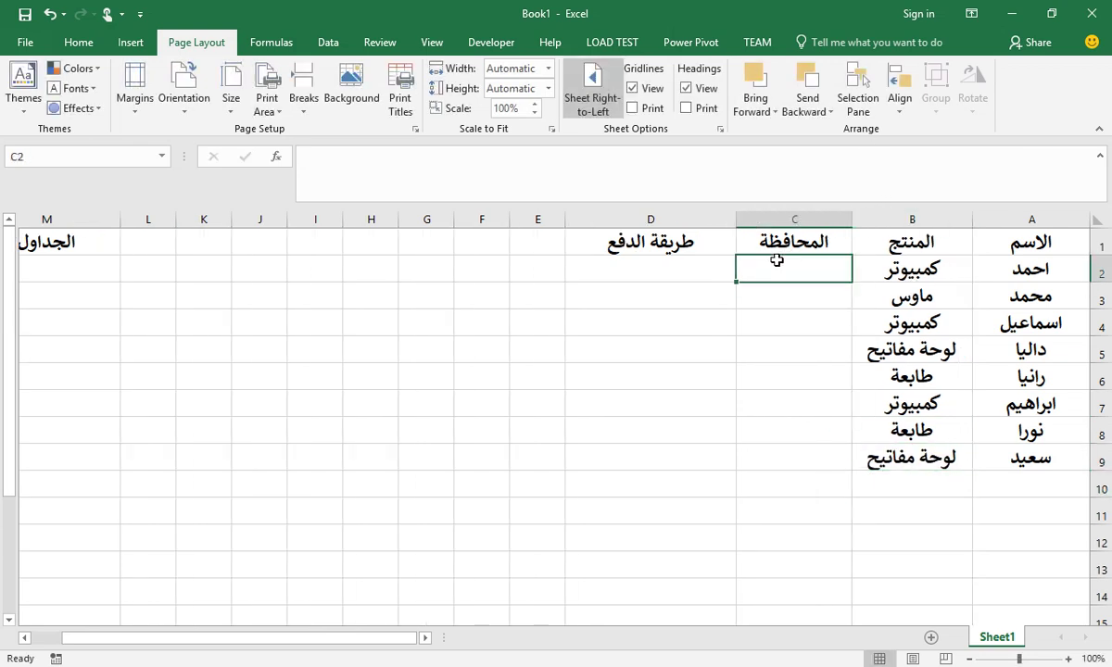
type("القاه")
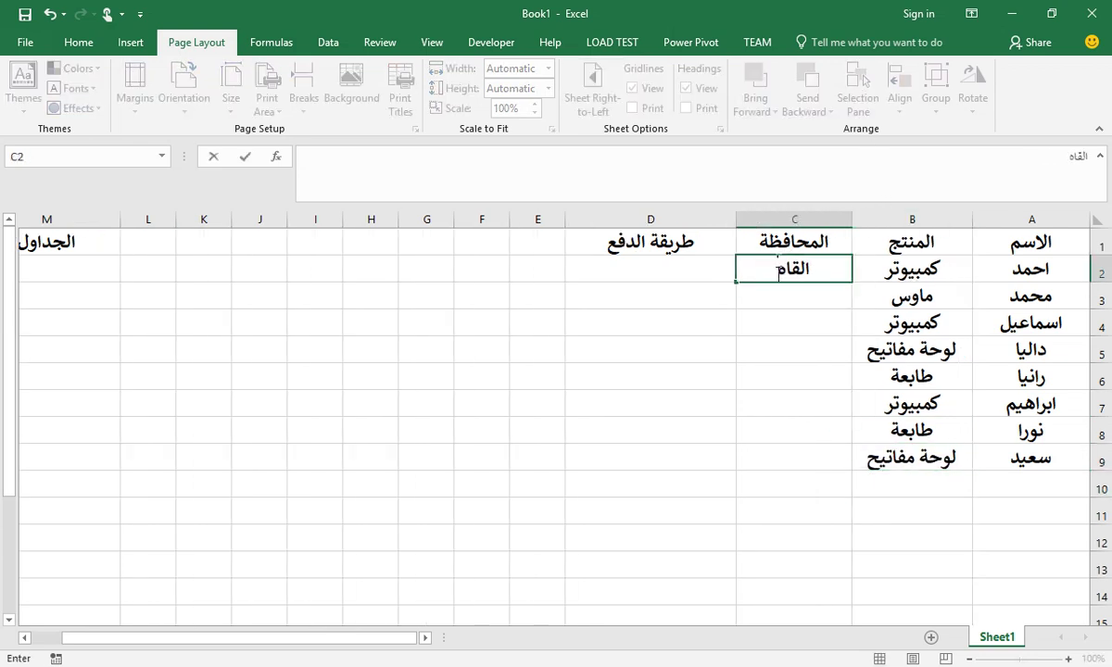
type("رة")
key("Return")
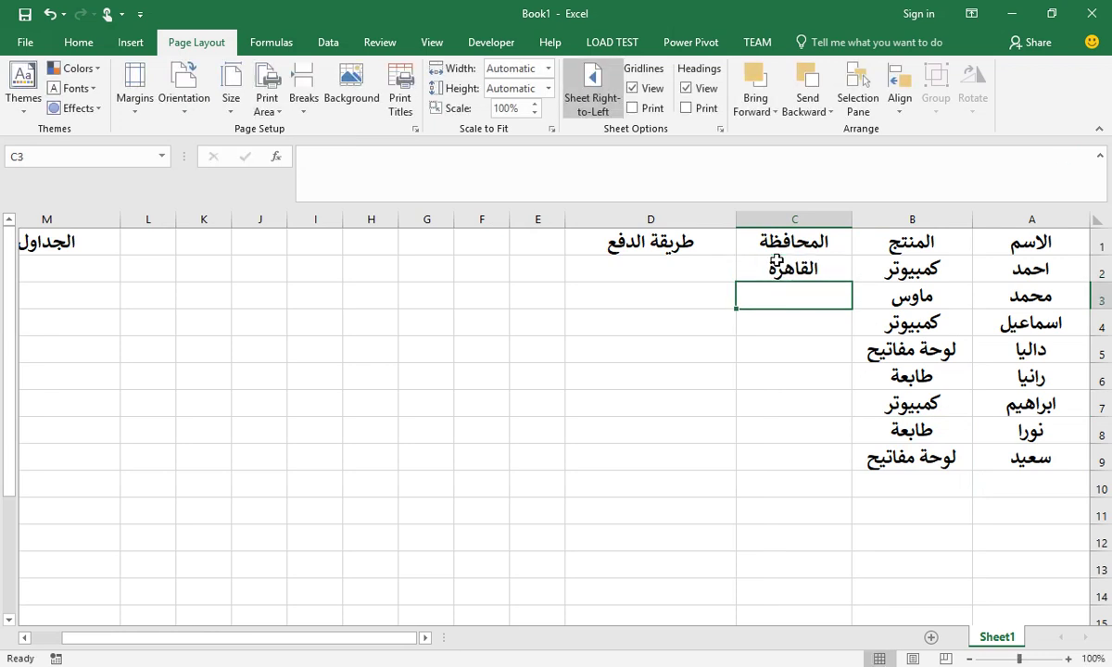
type("ا")
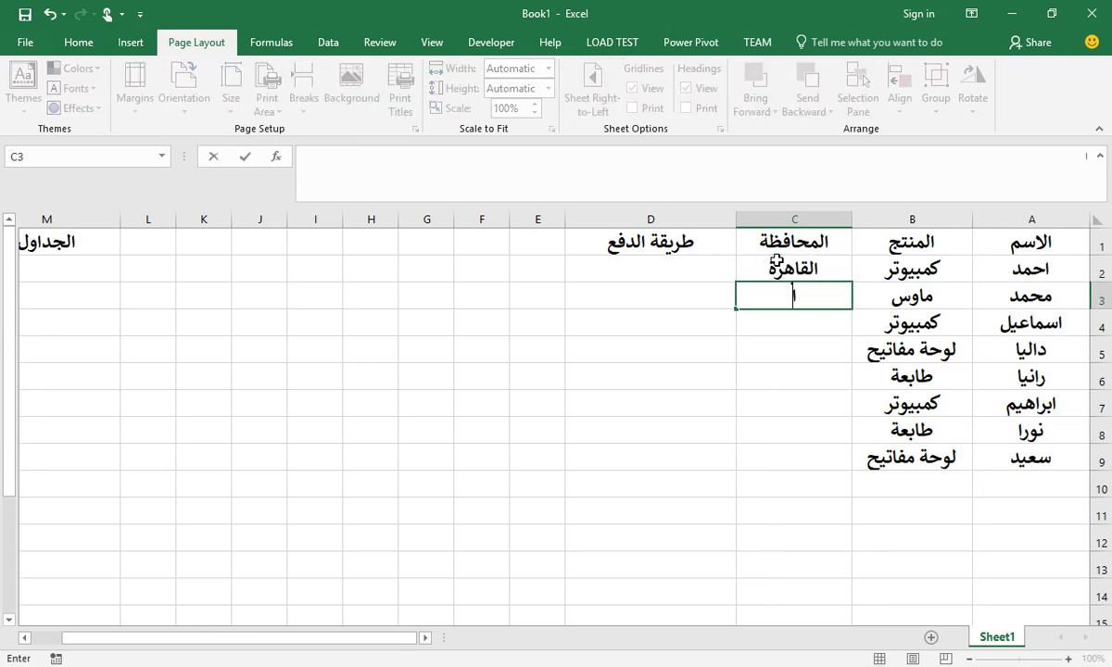
type("لمنيا")
key("Return")
type("ب")
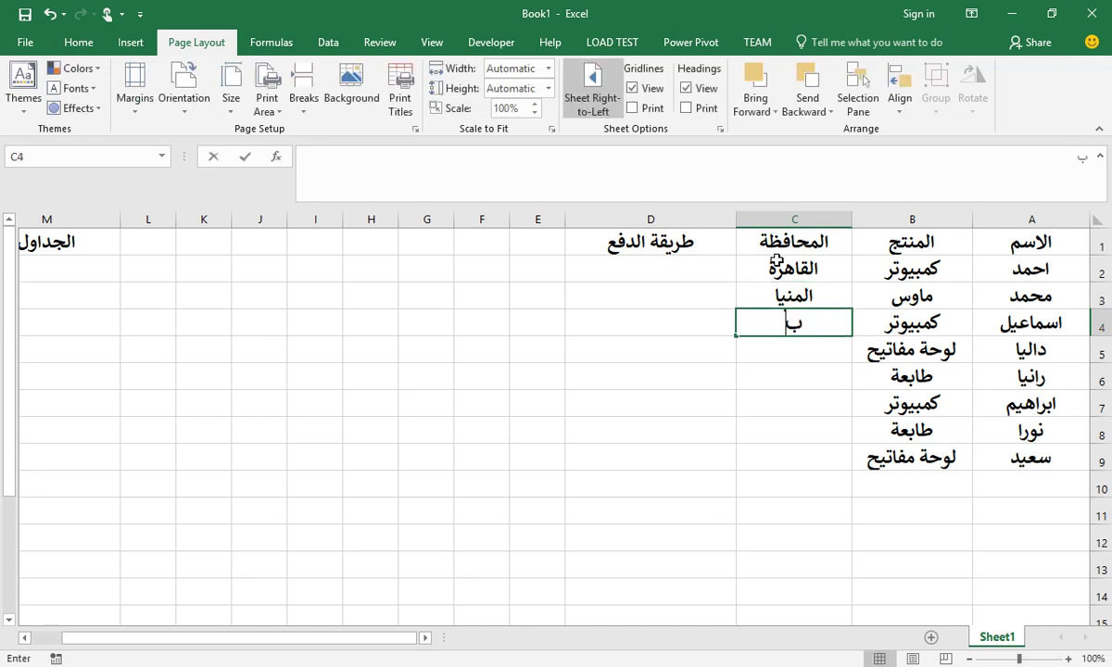
type("ورسعي")
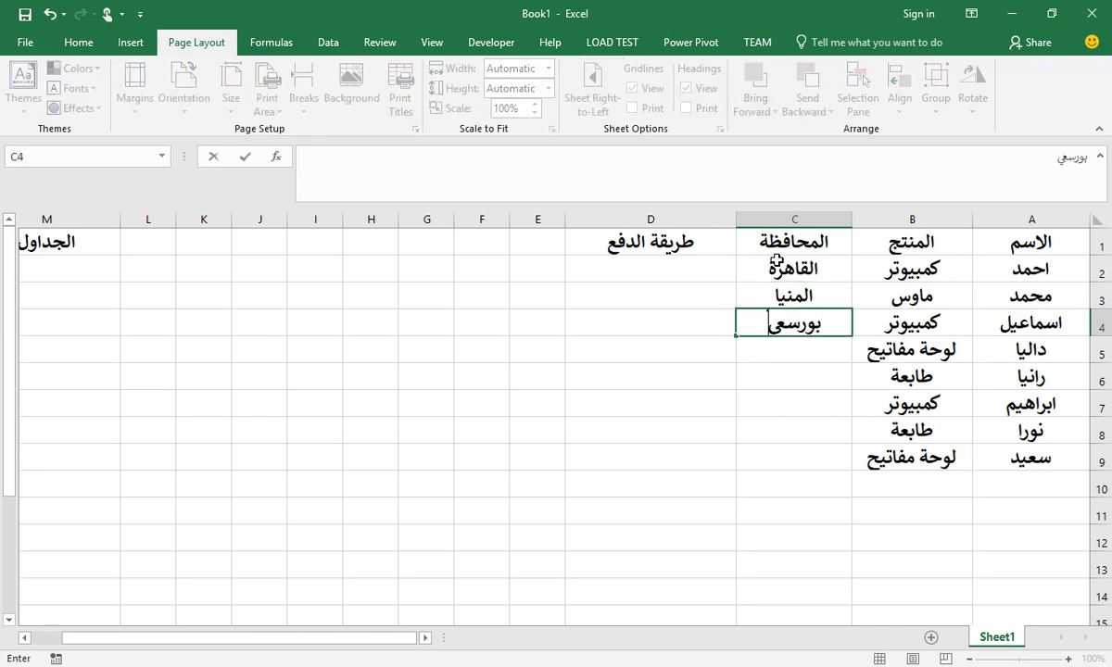
type("د")
Step: Copy the three cities down into C5–C9 and clear the overflow in C10
left_click(794, 295)
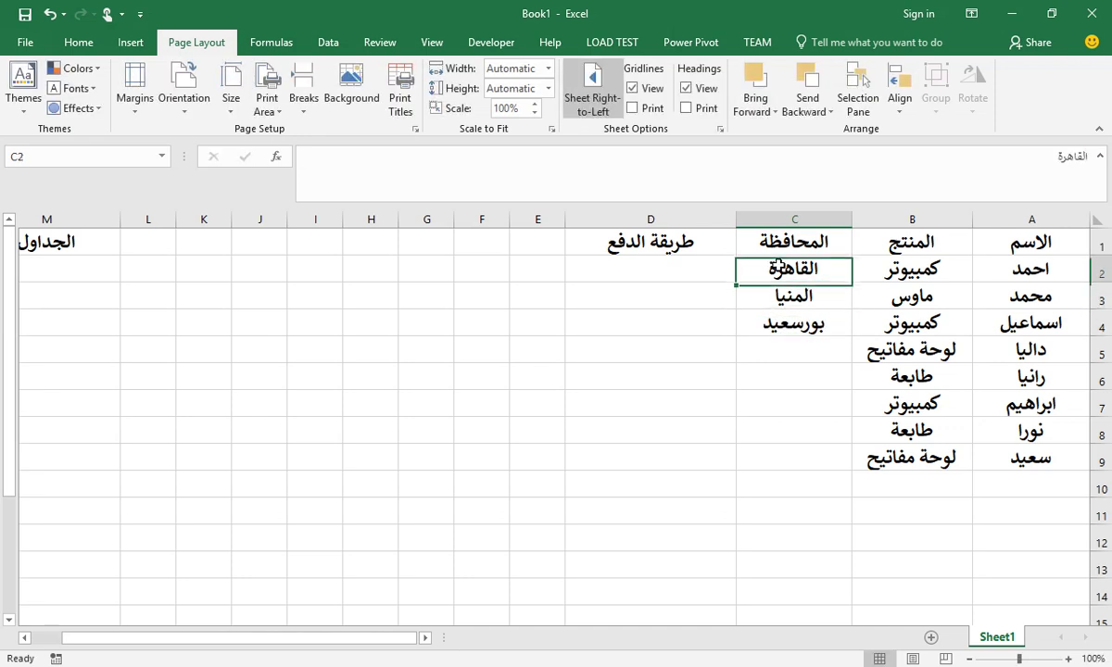
left_click_drag(794, 269, 783, 315)
key("ctrl+c")
left_click(752, 352)
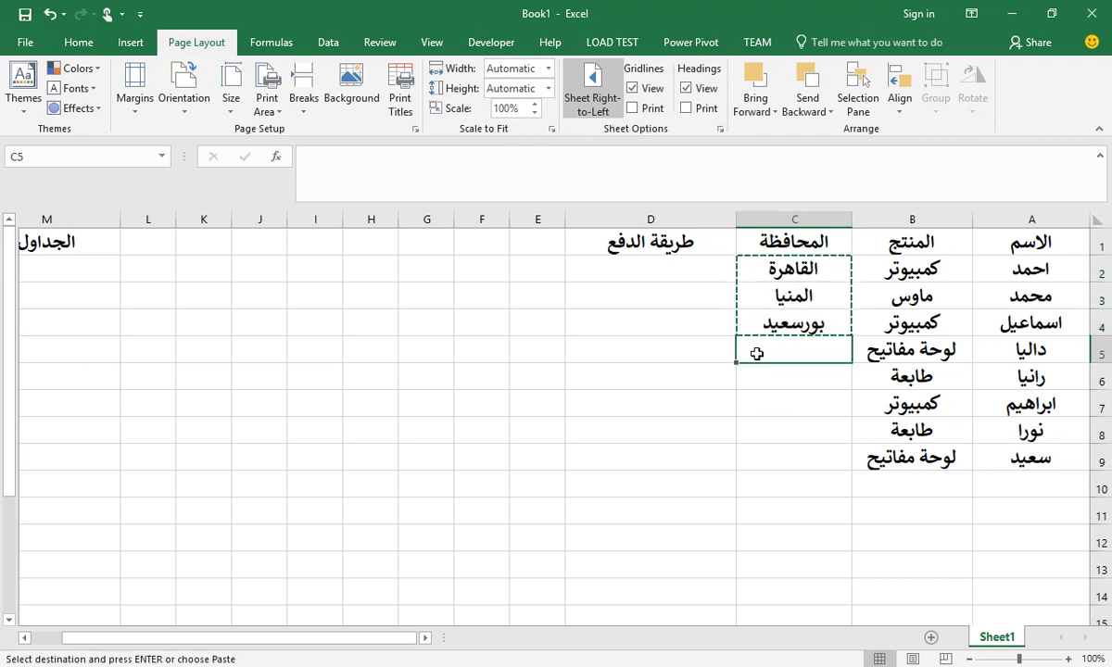
key("ctrl+v")
key("ctrl+c")
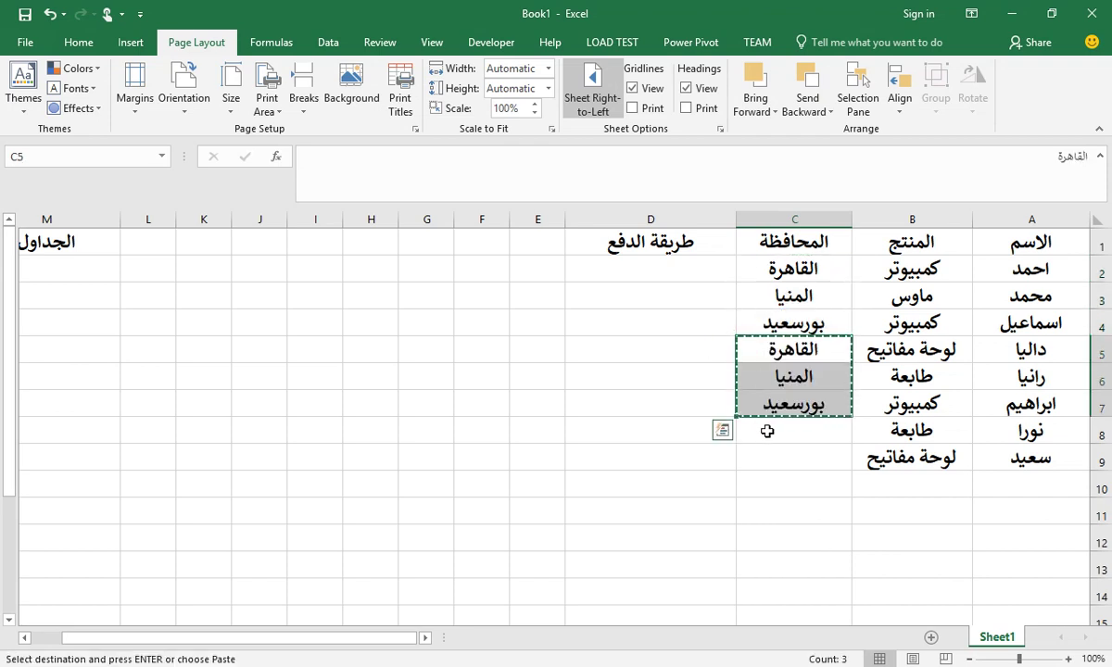
left_click(769, 428)
key("ctrl+v")
key("Escape")
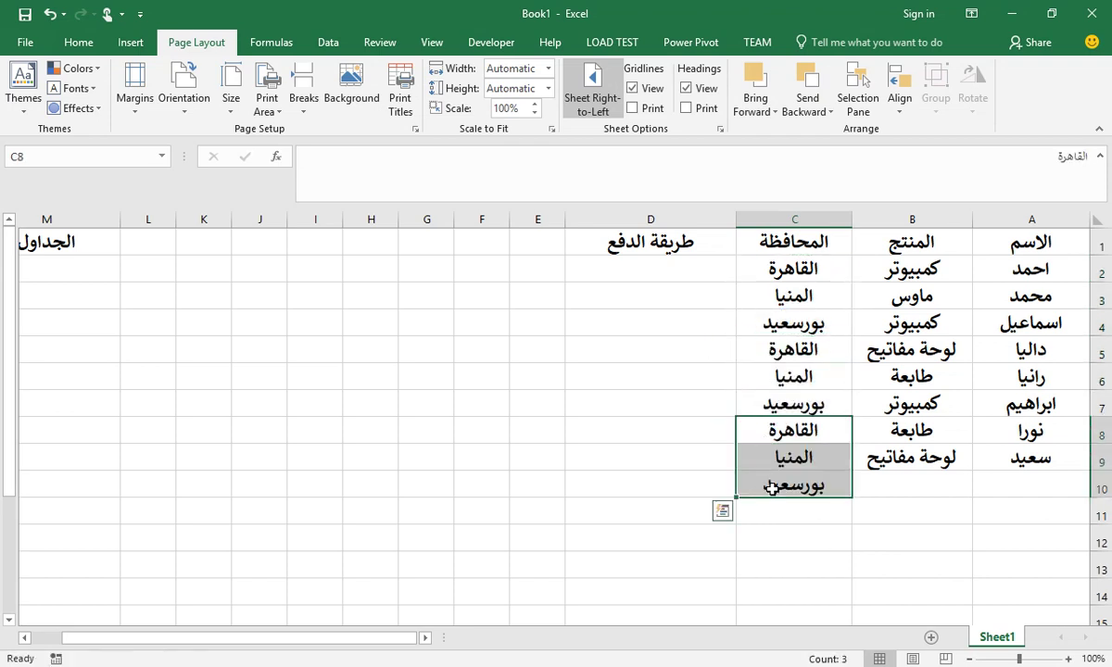
left_click(774, 484)
key("Delete")
Step: Fill D2–D7 with alternating كاش and فيزا by entering one pair and copying it down
left_click(640, 276)
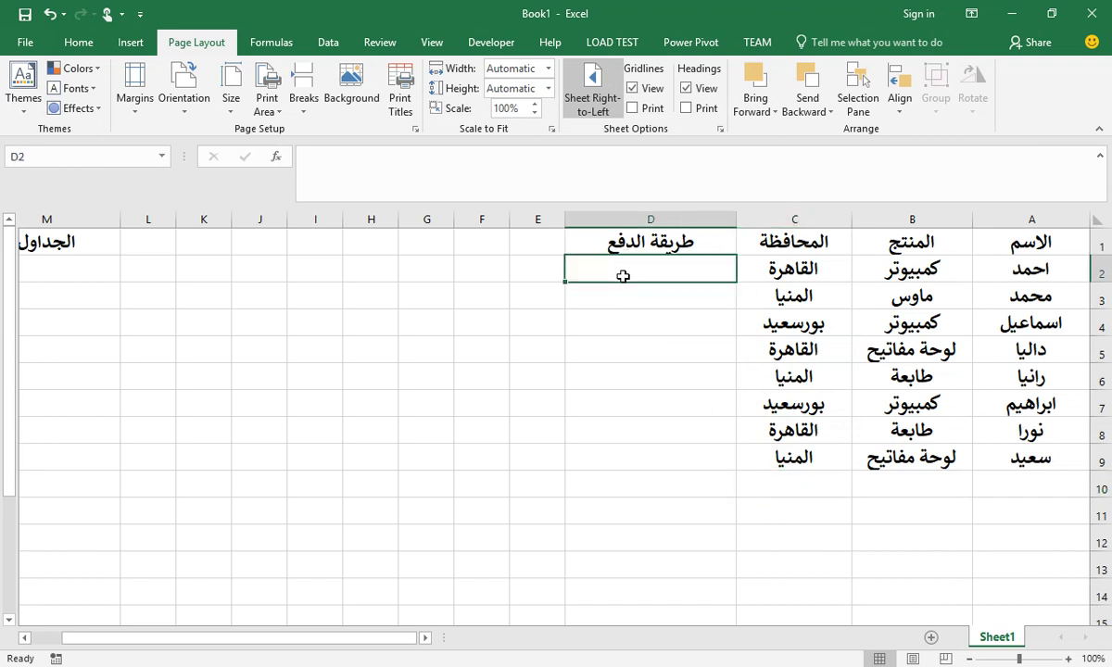
type("كاش")
key("Return")
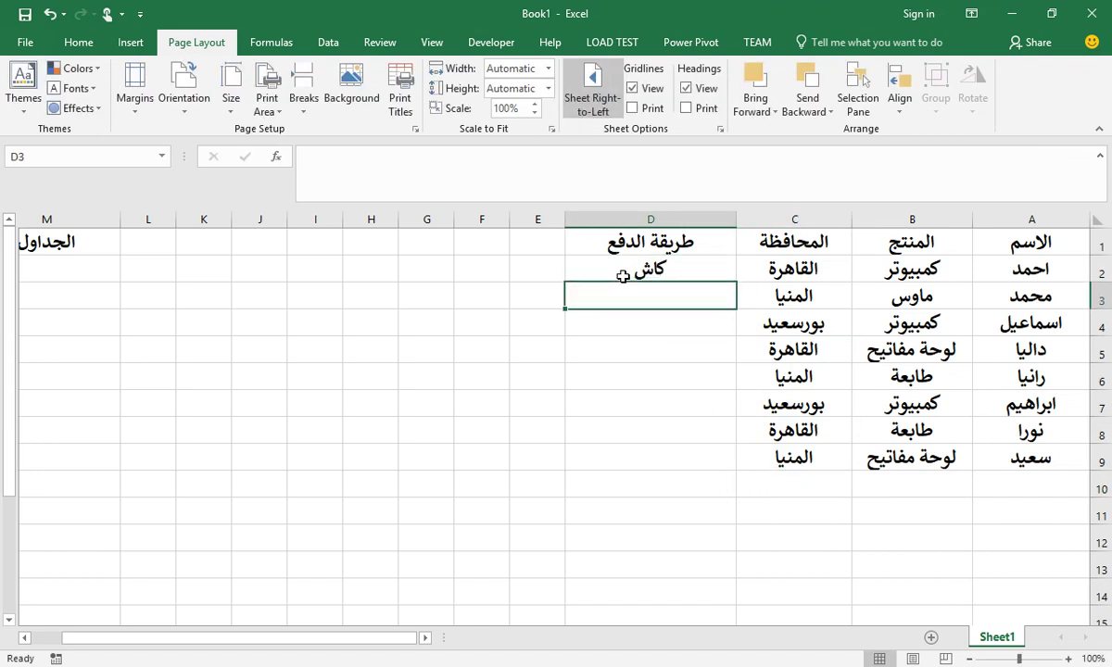
type("فيزا")
key("Return")
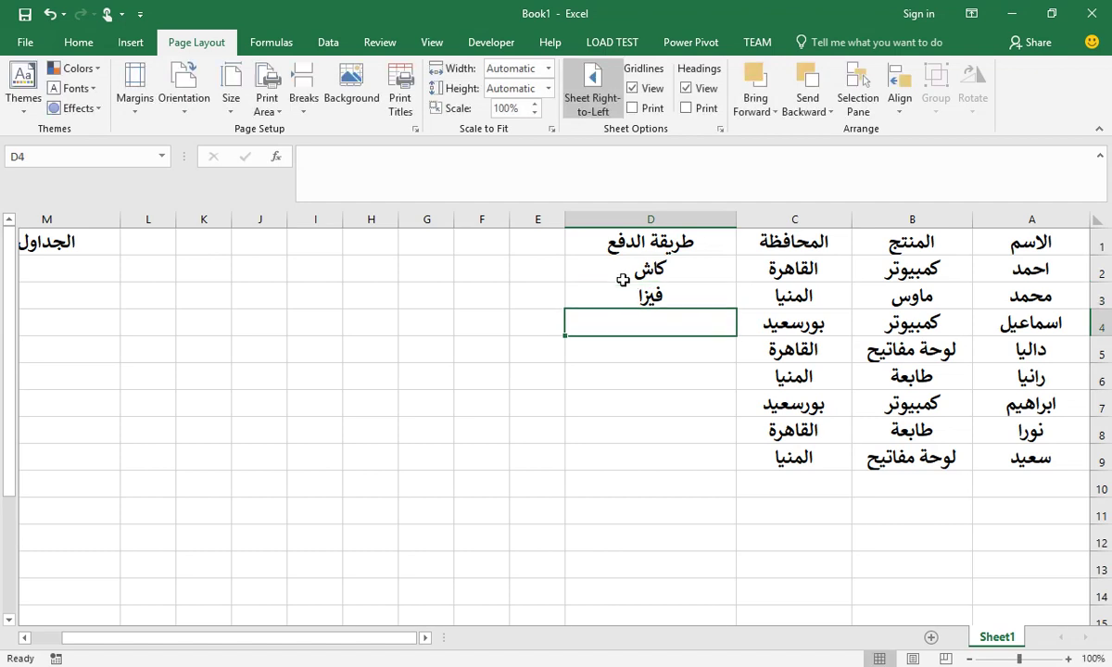
left_click(619, 276)
left_click_drag(640, 276, 603, 306)
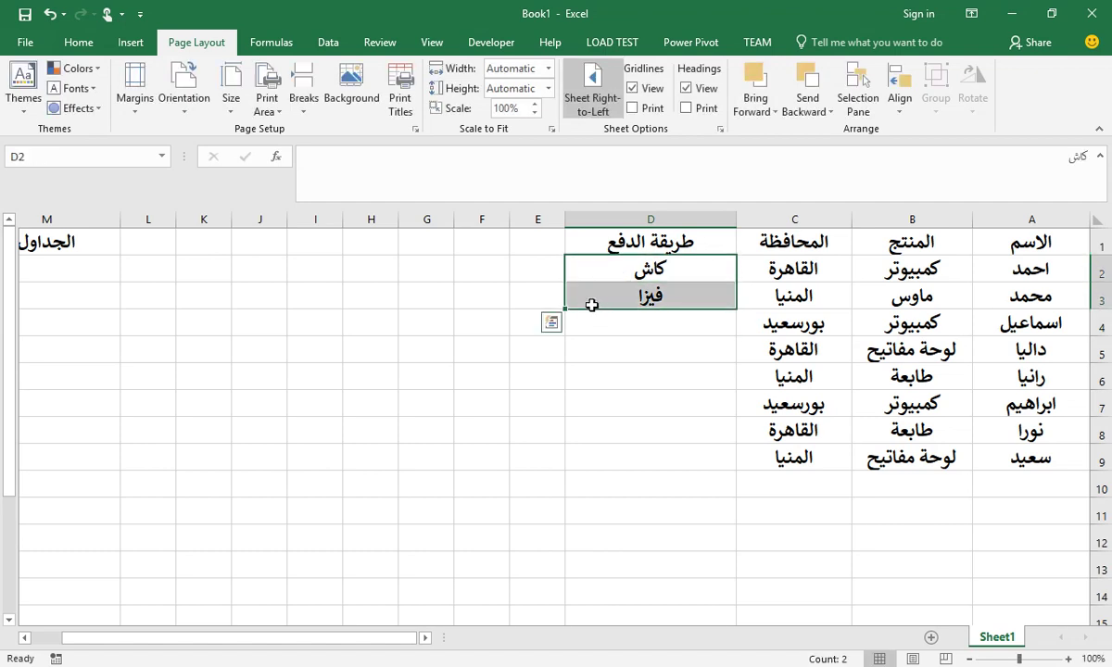
key("ctrl+c")
left_click(591, 326)
key("Return")
key("ctrl+c")
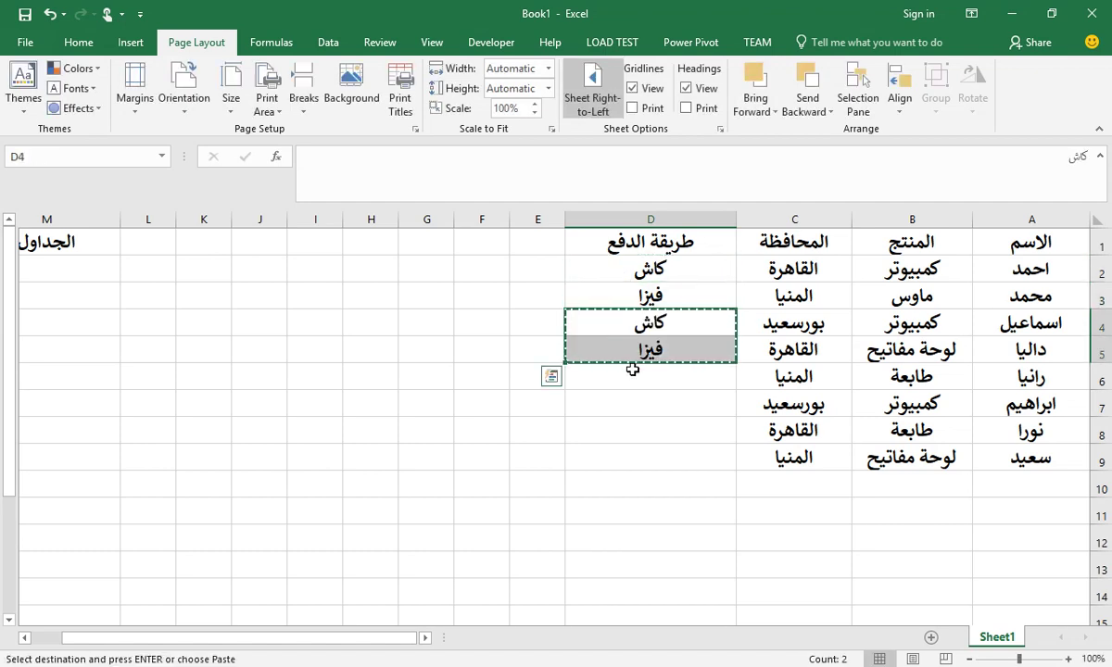
left_click(640, 368)
key("Return")
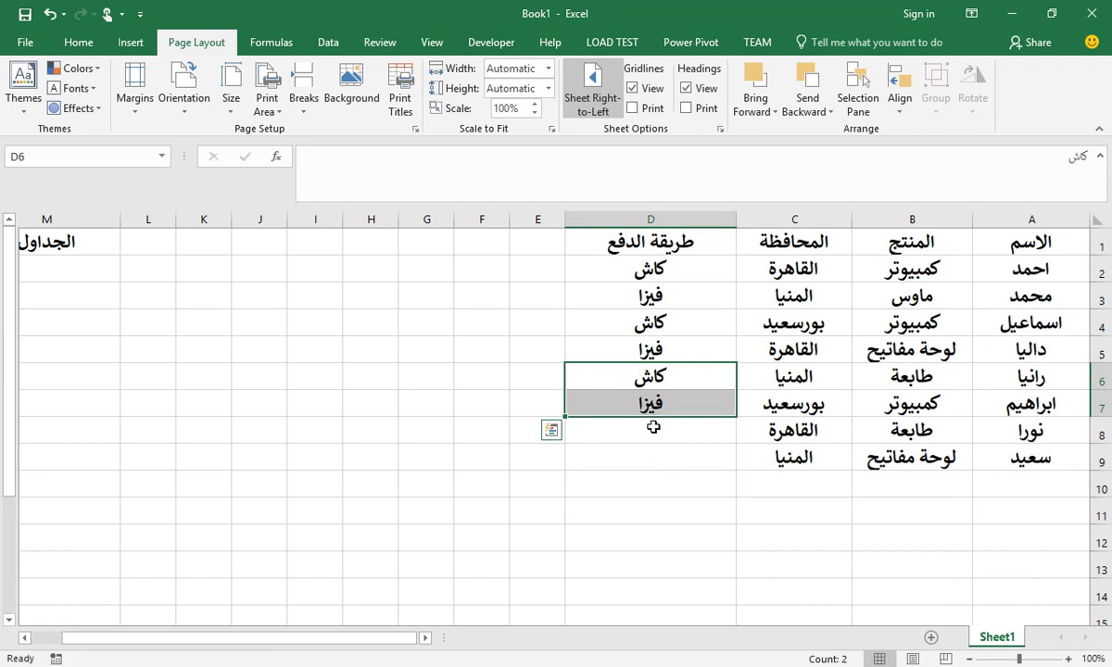
Step: Enter bitcoin in D8 and D9
left_click(654, 427)
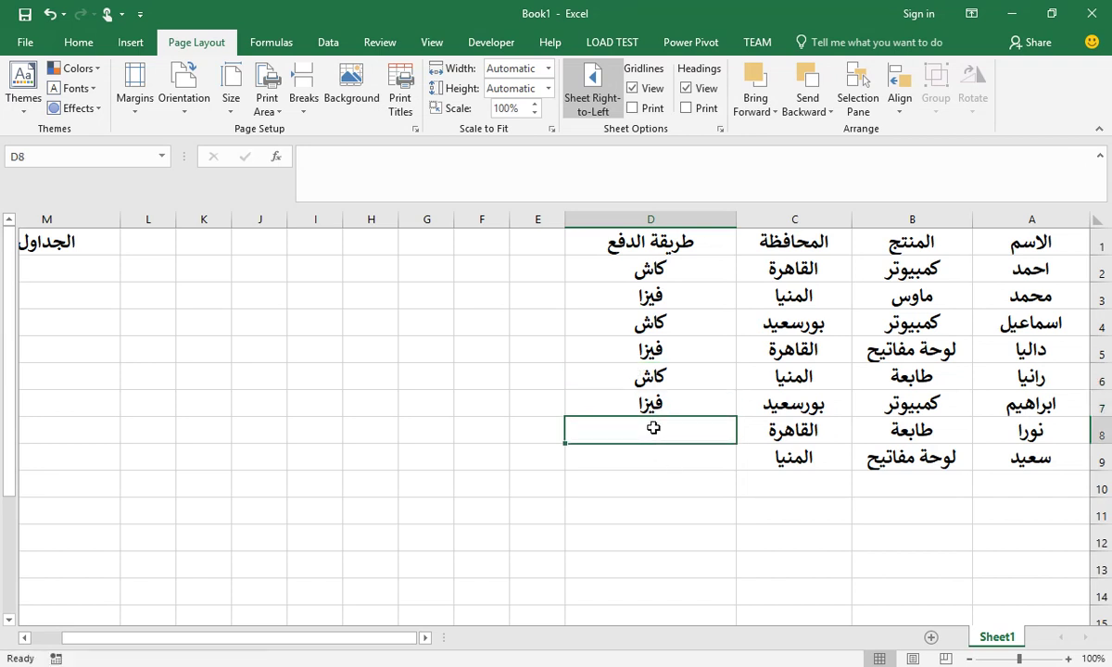
type("bi")
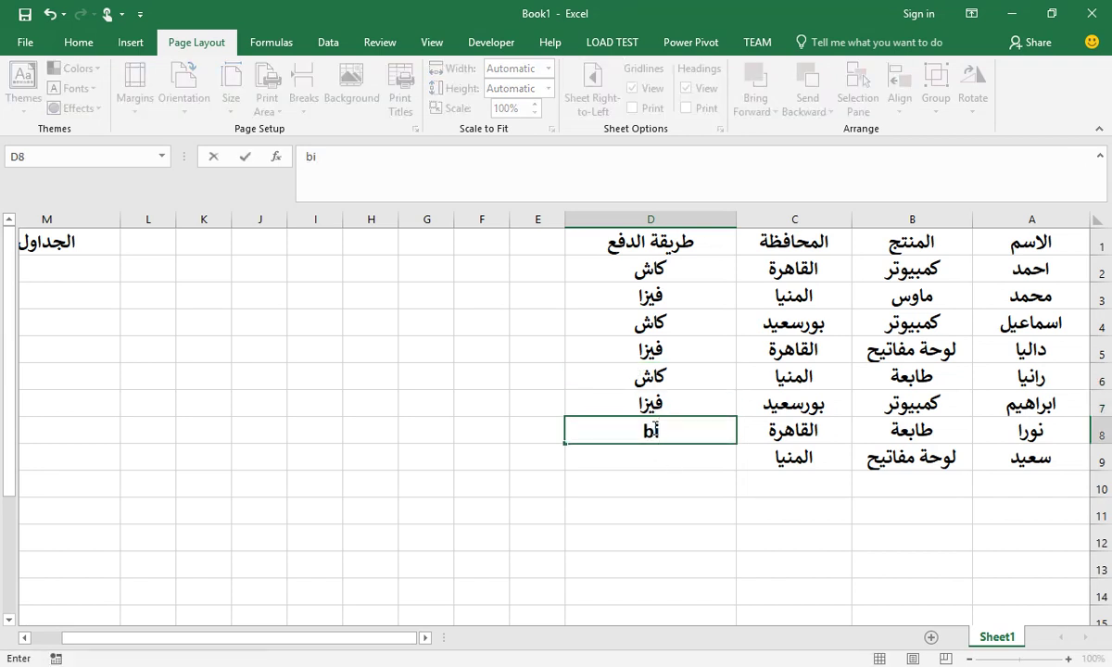
type("itco")
type("in")
key("Return")
type("bit")
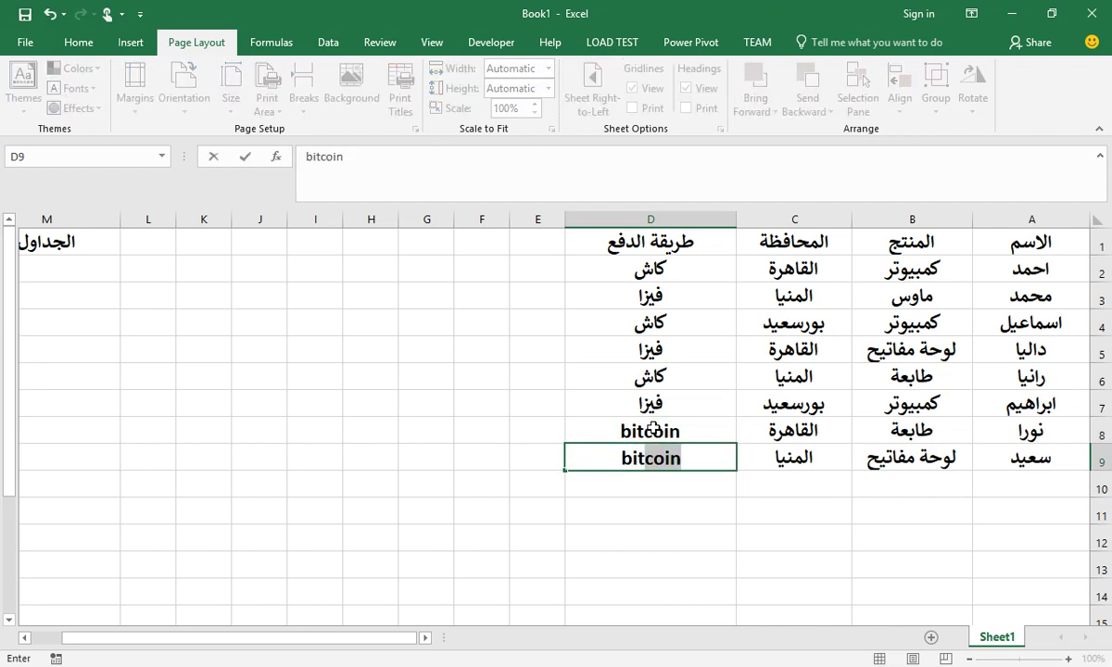
type("coin")
key("Return")
left_click(650, 537)
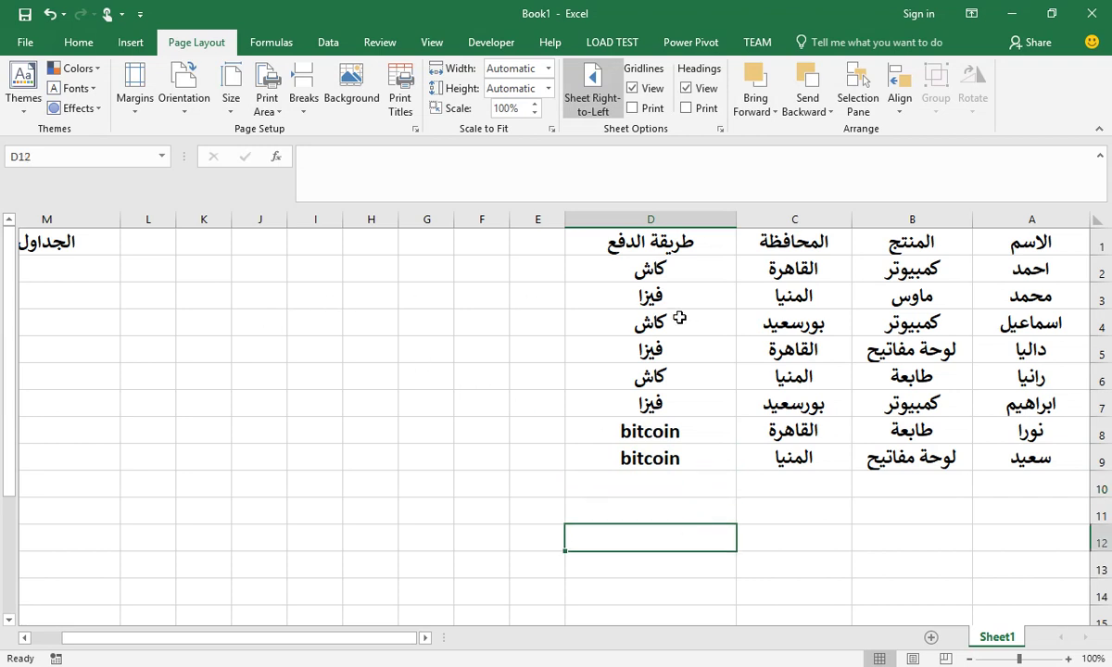
mouse_move(1010, 242)
left_mouse_down()
mouse_move(747, 366)
mouse_move(649, 458)
left_mouse_up()
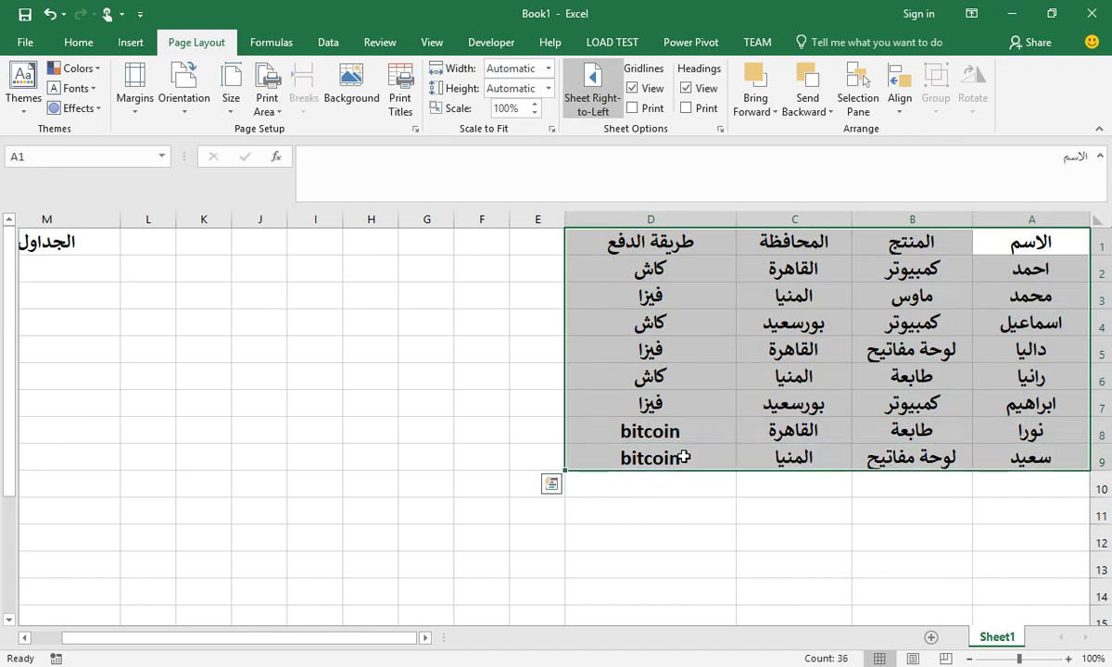
left_click(130, 46)
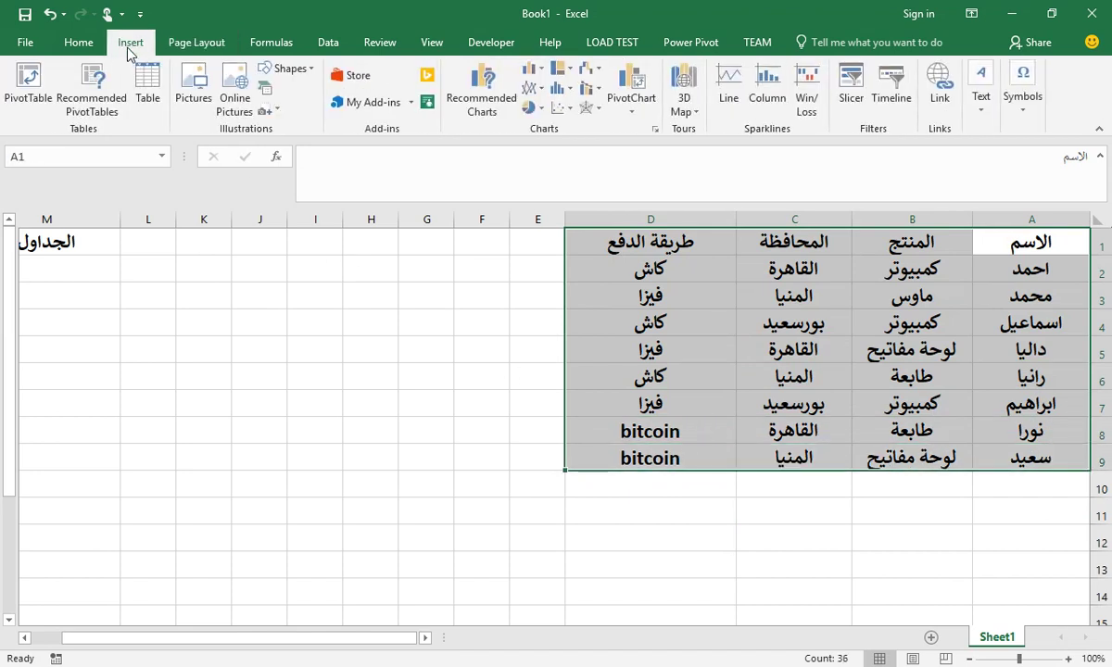
left_click(149, 93)
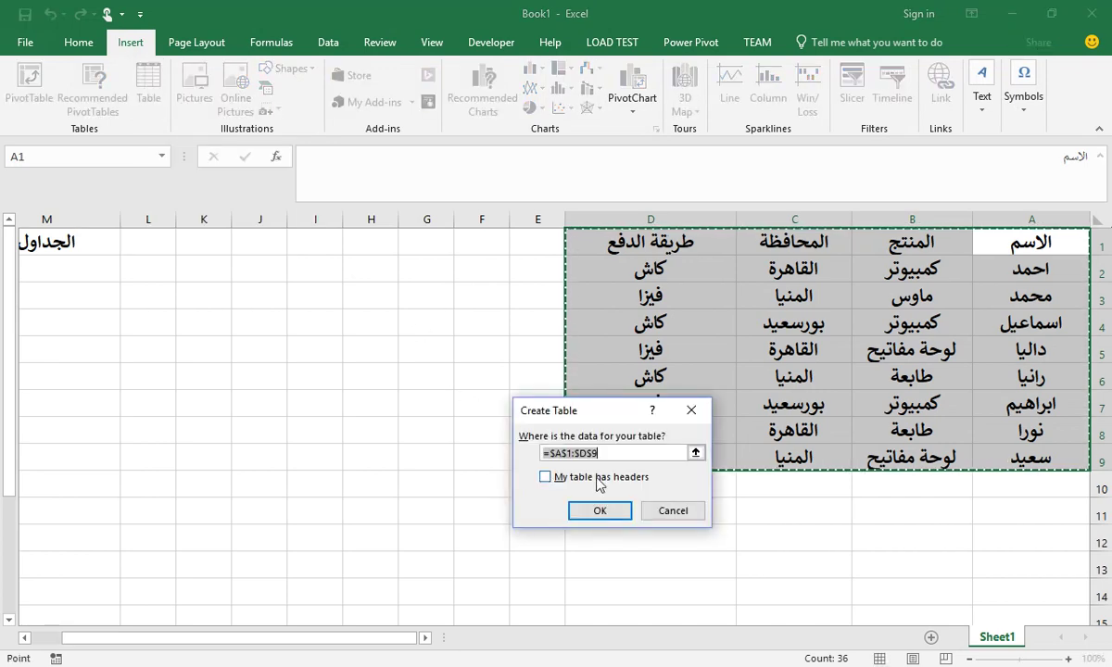
left_click(597, 514)
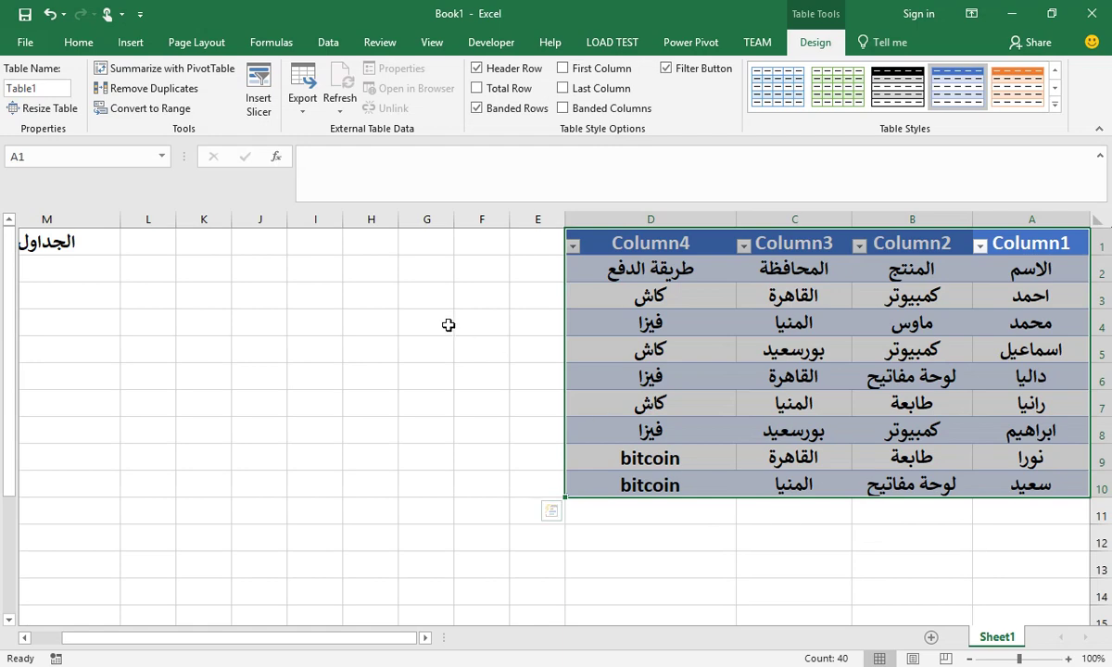
Step: Undo the earlier table and recreate A1:D9 as a table using row 1 as headers
key("ctrl+z")
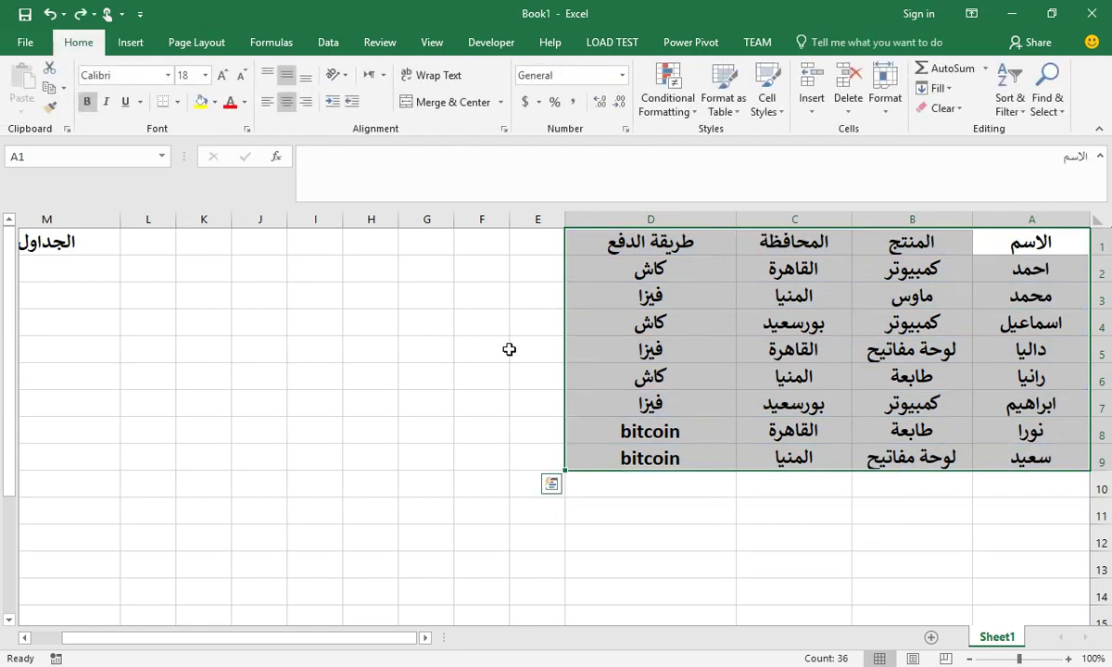
left_click(128, 42)
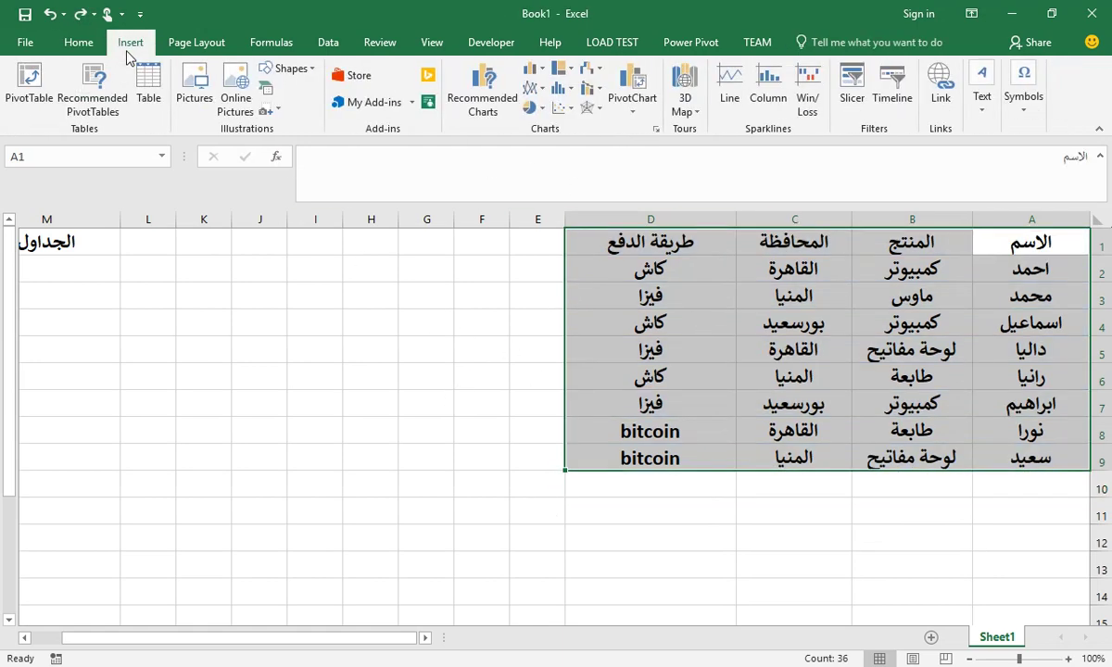
left_click(147, 85)
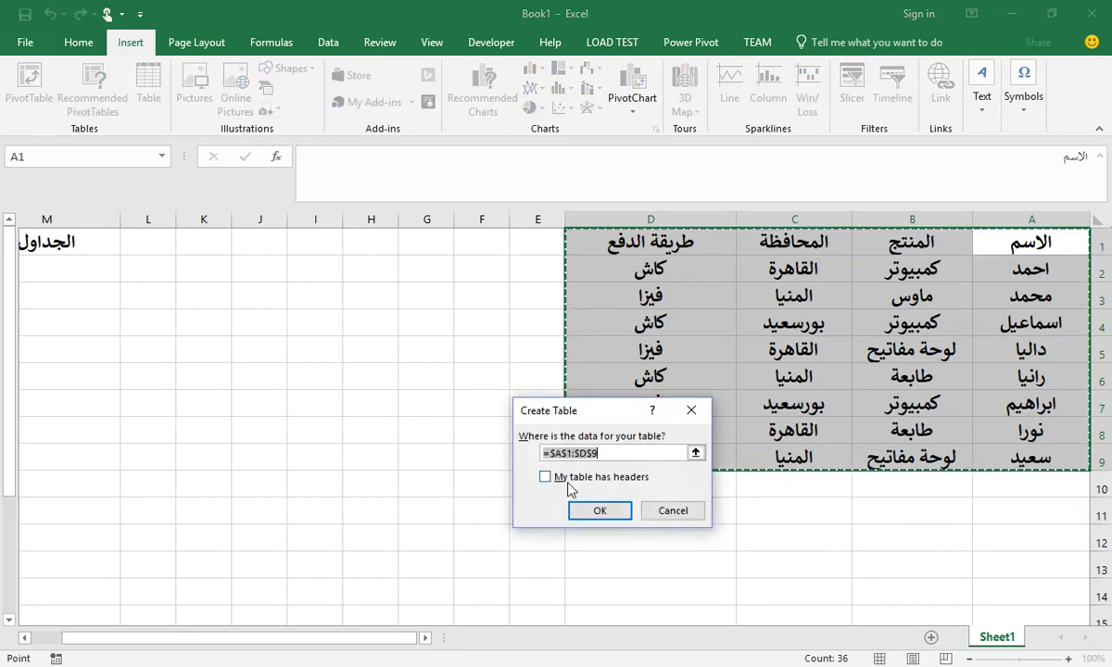
left_click(552, 478)
left_click(593, 511)
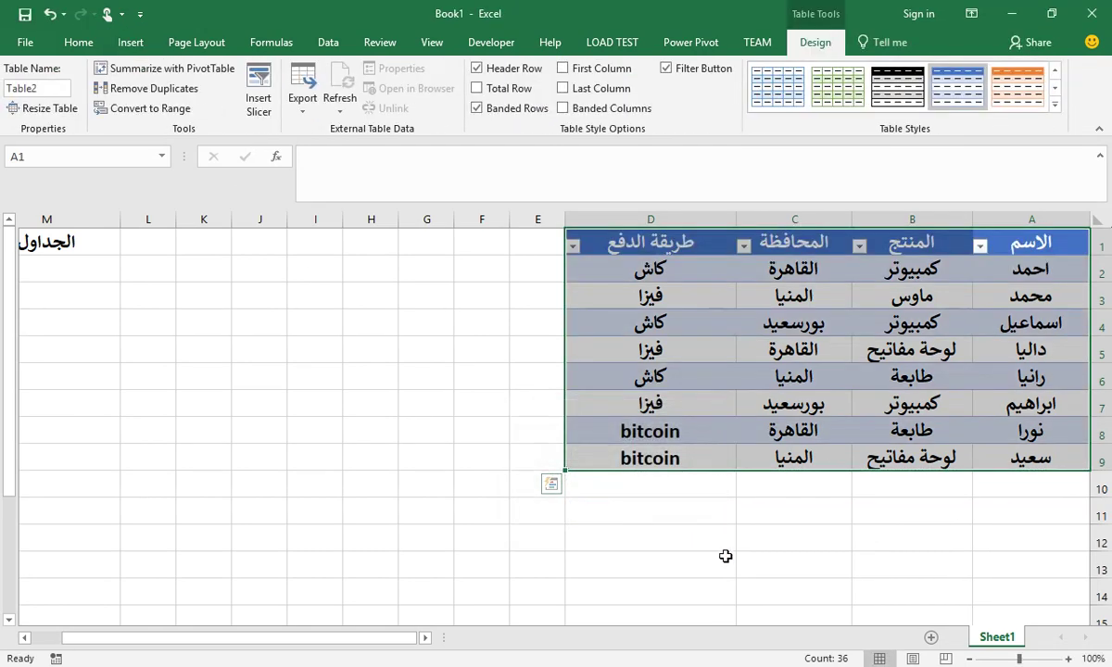
left_click(586, 562)
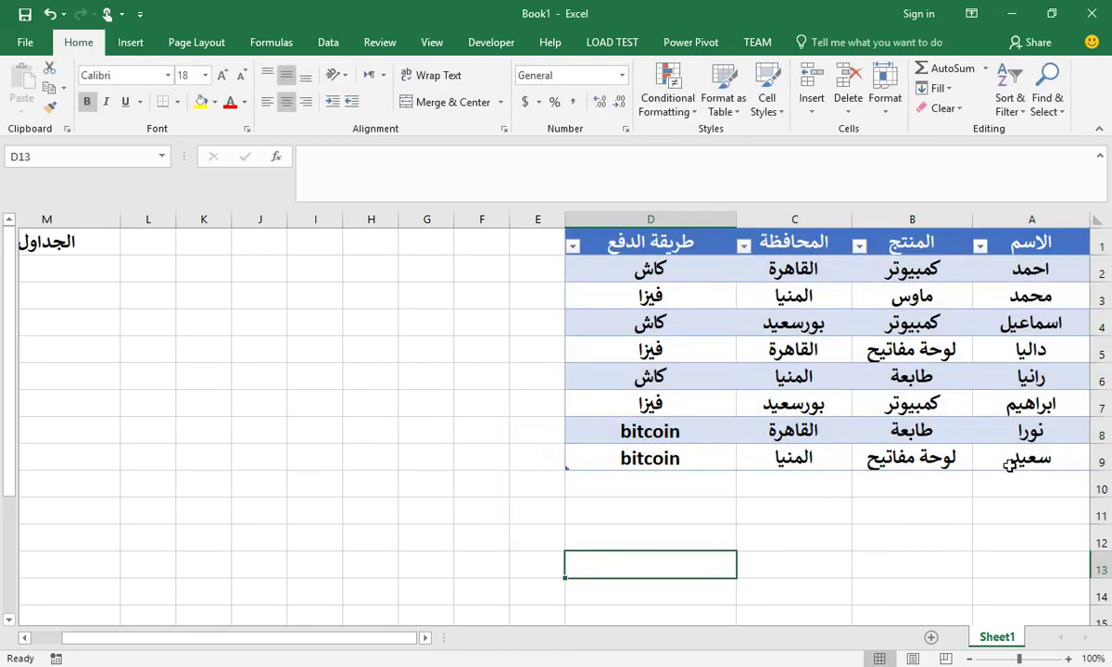
left_click(859, 246)
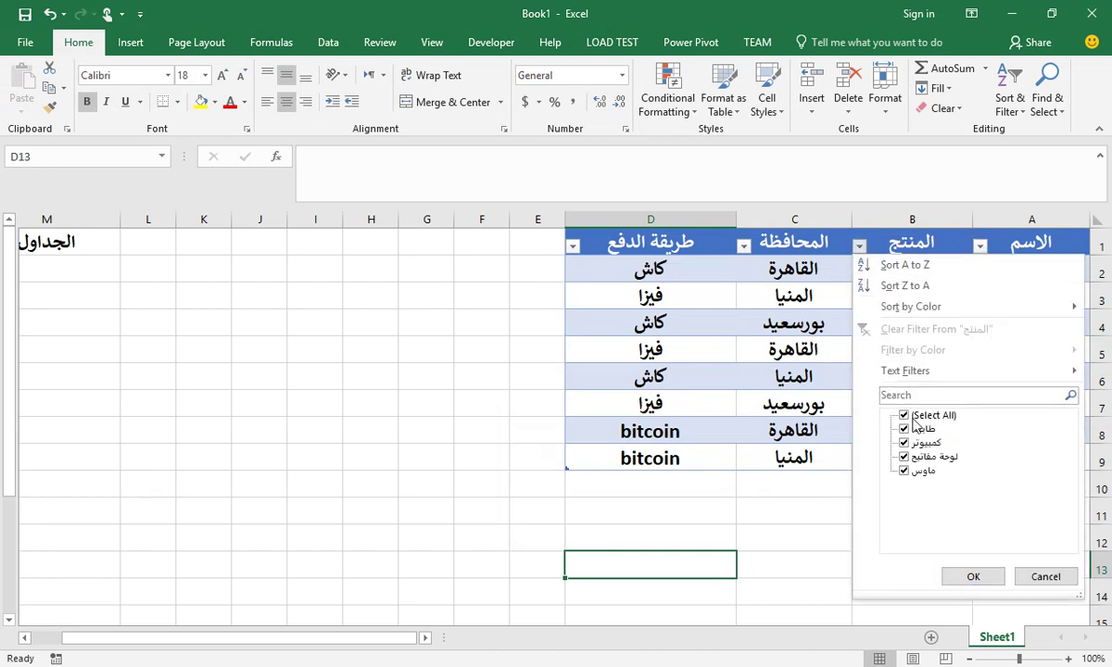
left_click(904, 415)
left_click(904, 429)
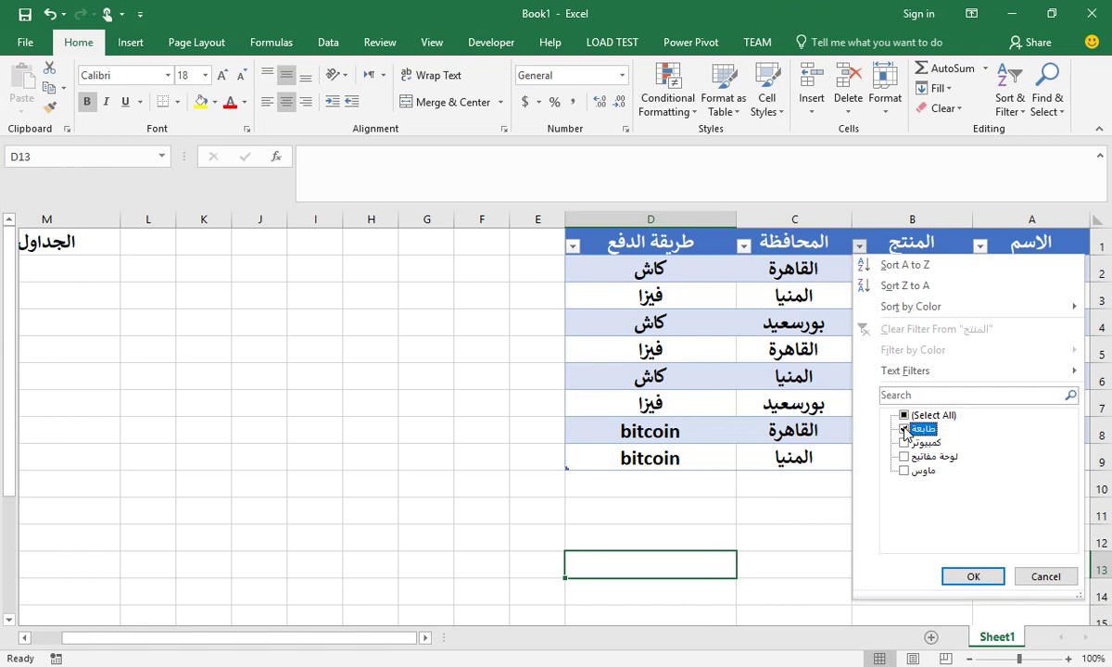
left_click(968, 576)
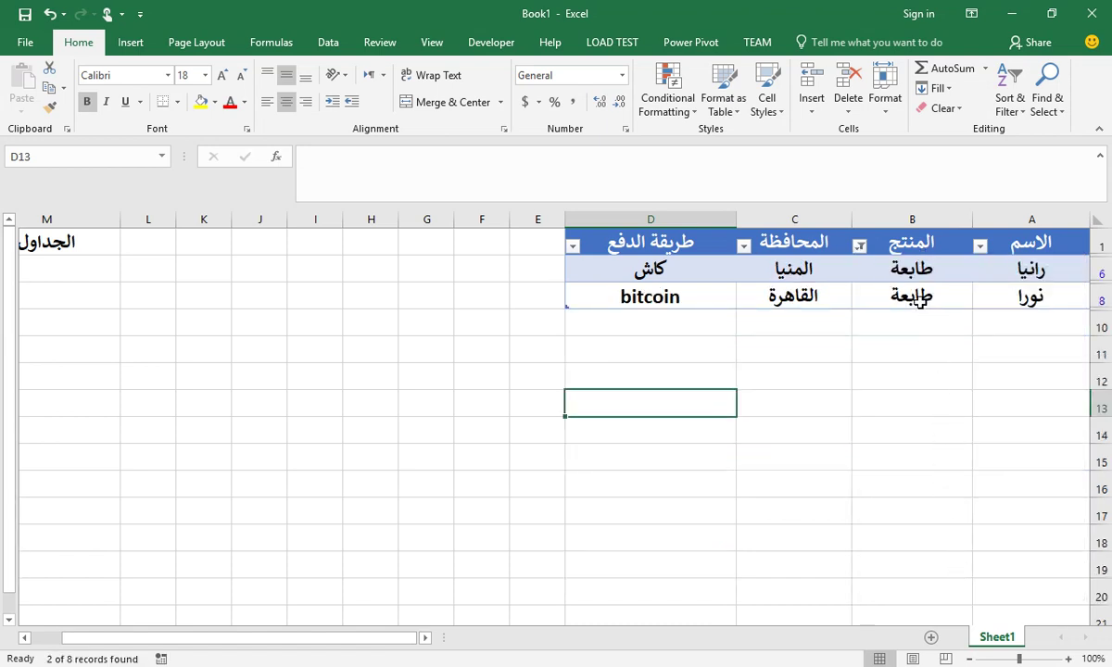
left_click(860, 246)
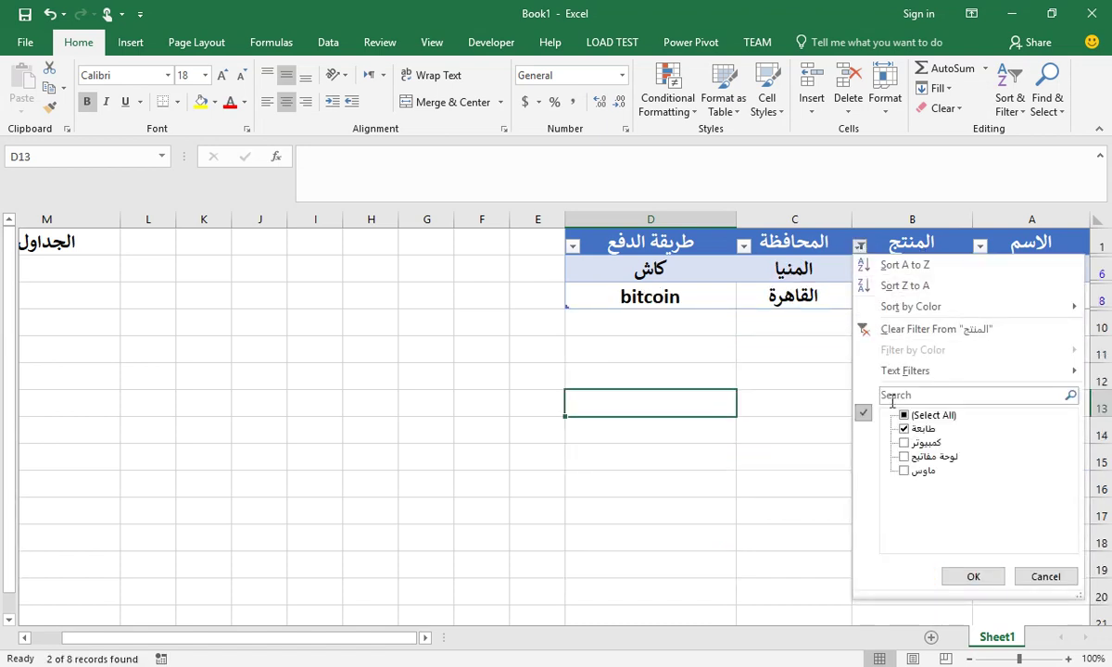
left_click(904, 416)
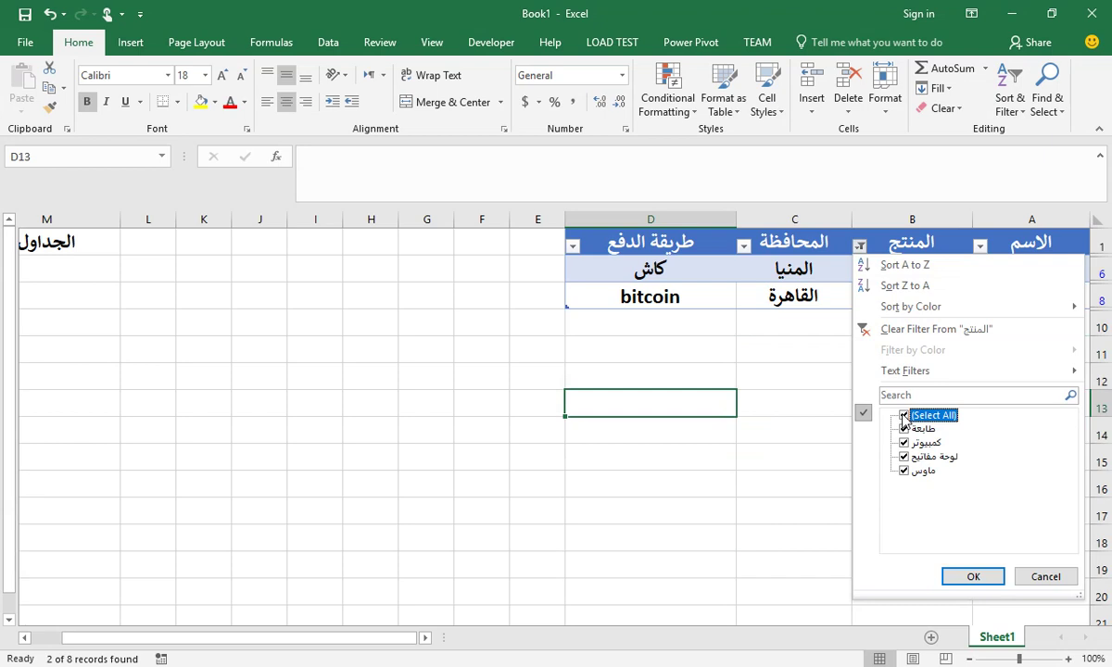
left_click(960, 578)
left_click(743, 246)
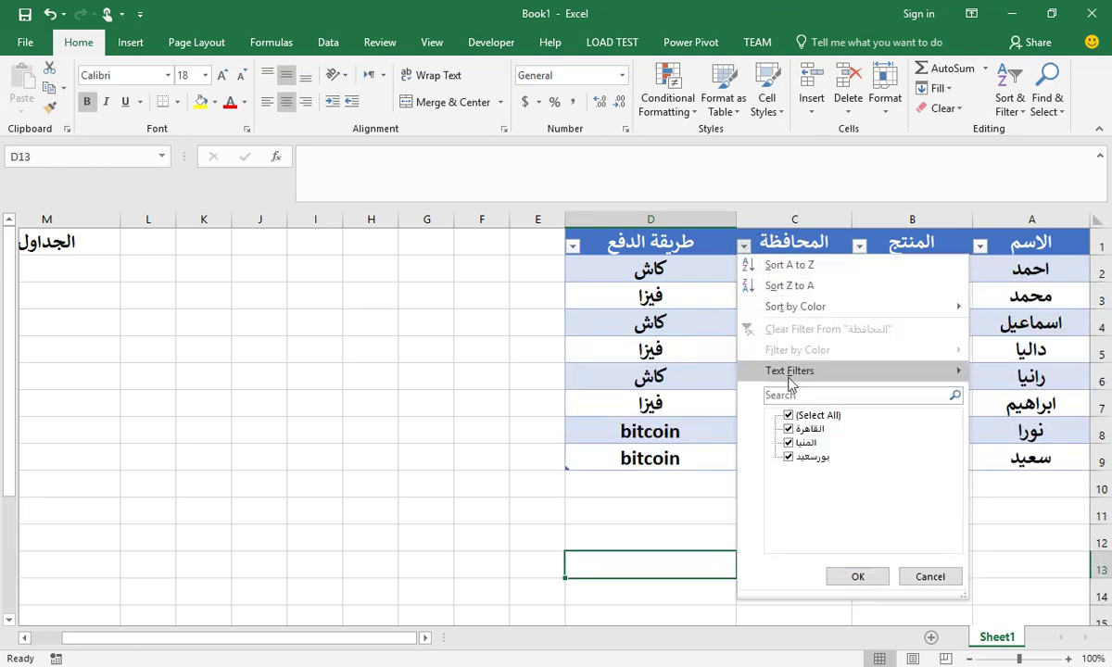
left_click(788, 416)
left_click(788, 442)
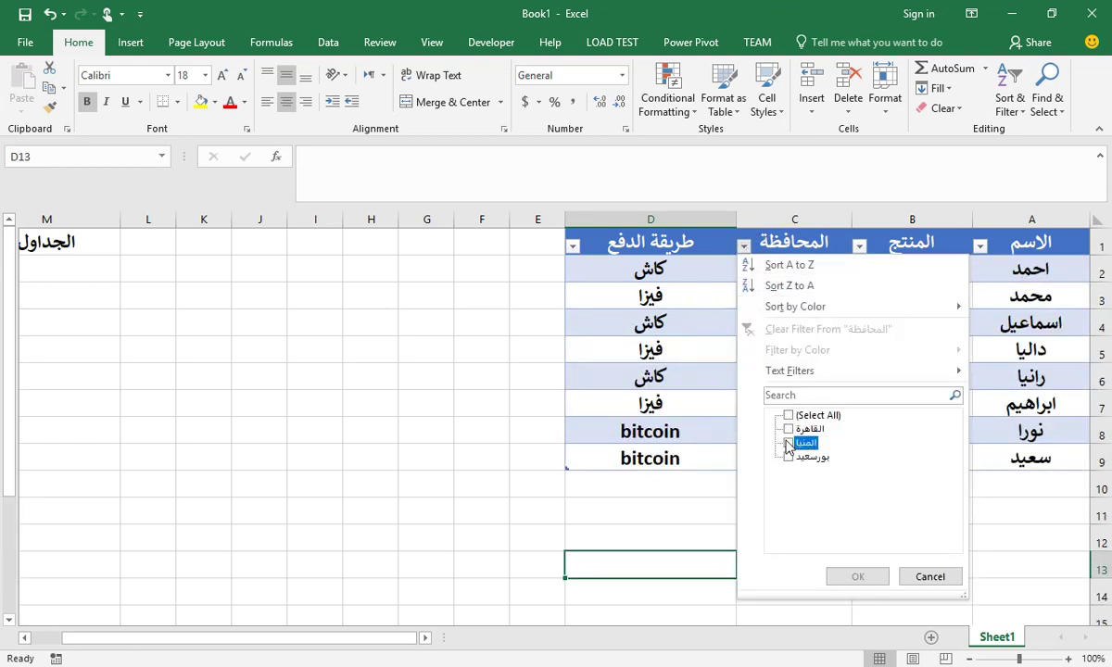
left_click(845, 577)
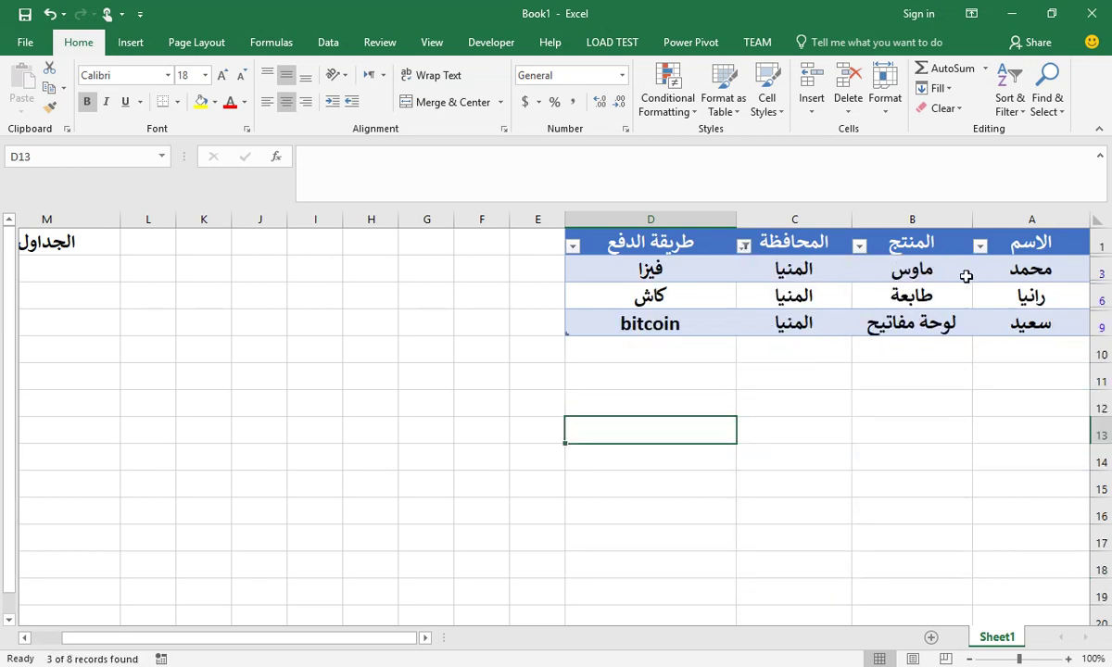
left_click(743, 246)
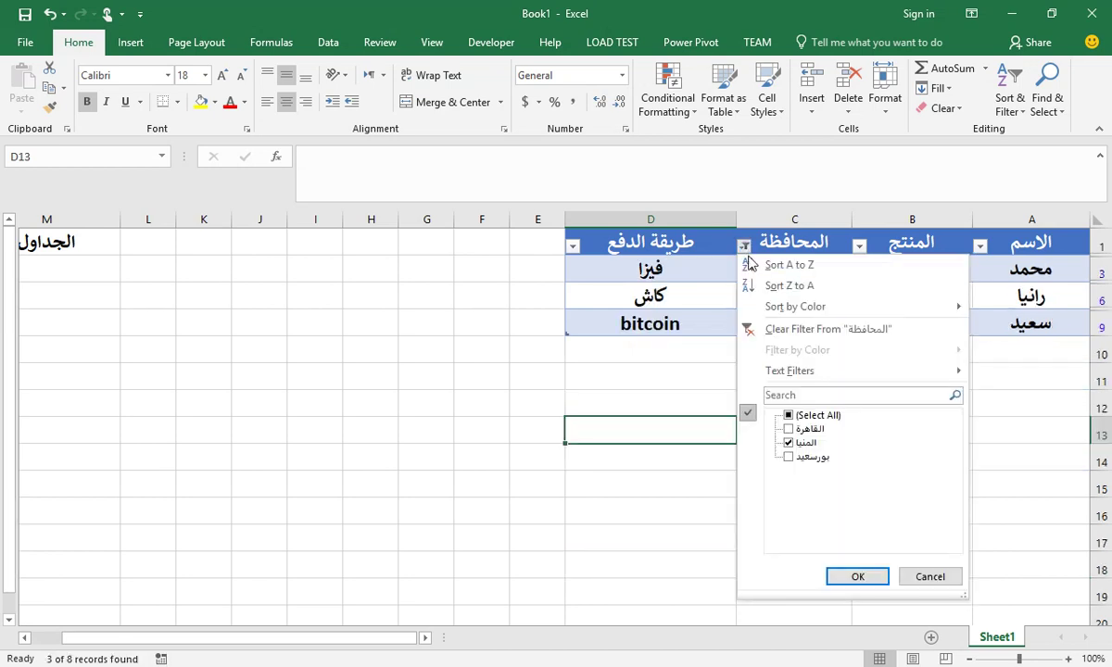
left_click(788, 416)
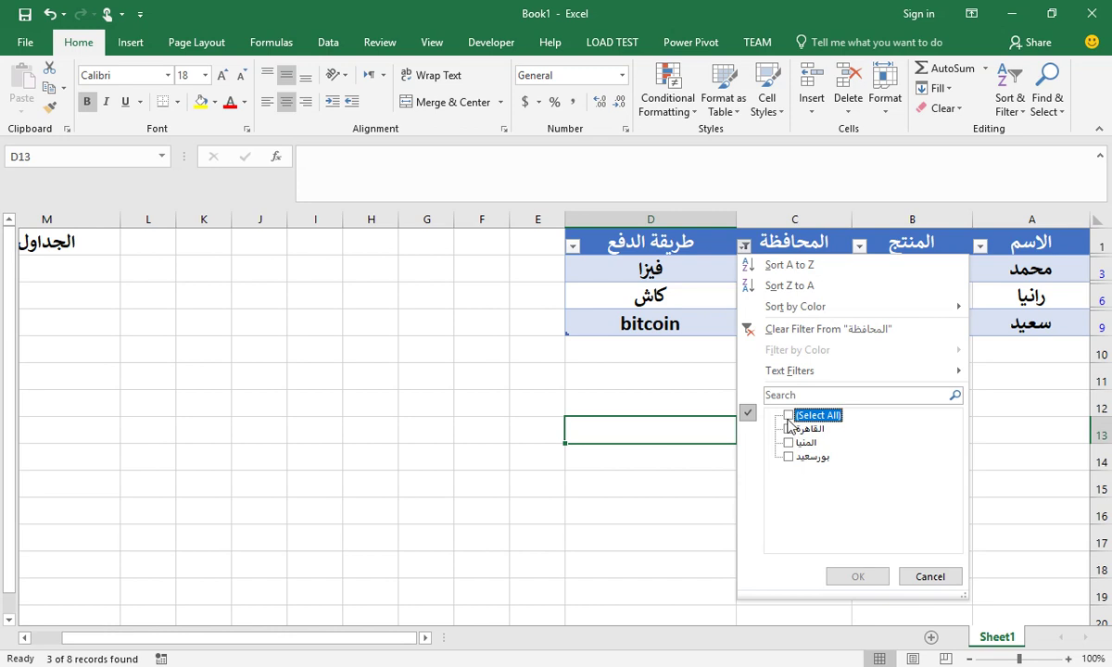
left_click(789, 416)
left_click(847, 579)
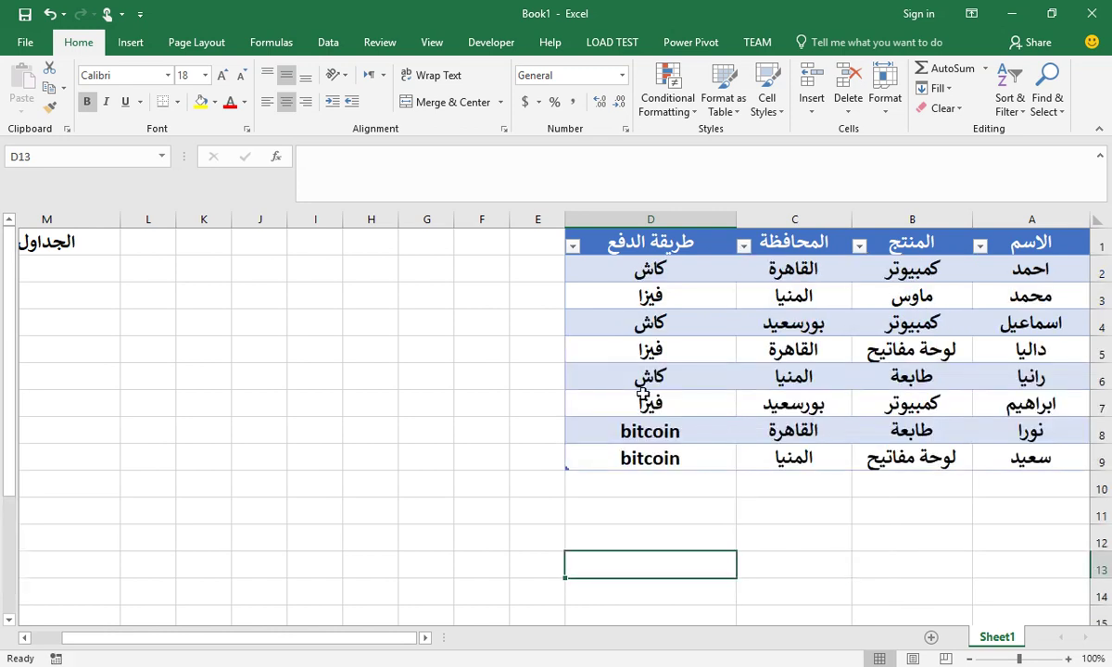
Step: Filter the طريقة الدفع column to bitcoin and كاش only, leaving 5 of 8 records
left_click(573, 245)
left_click(619, 458)
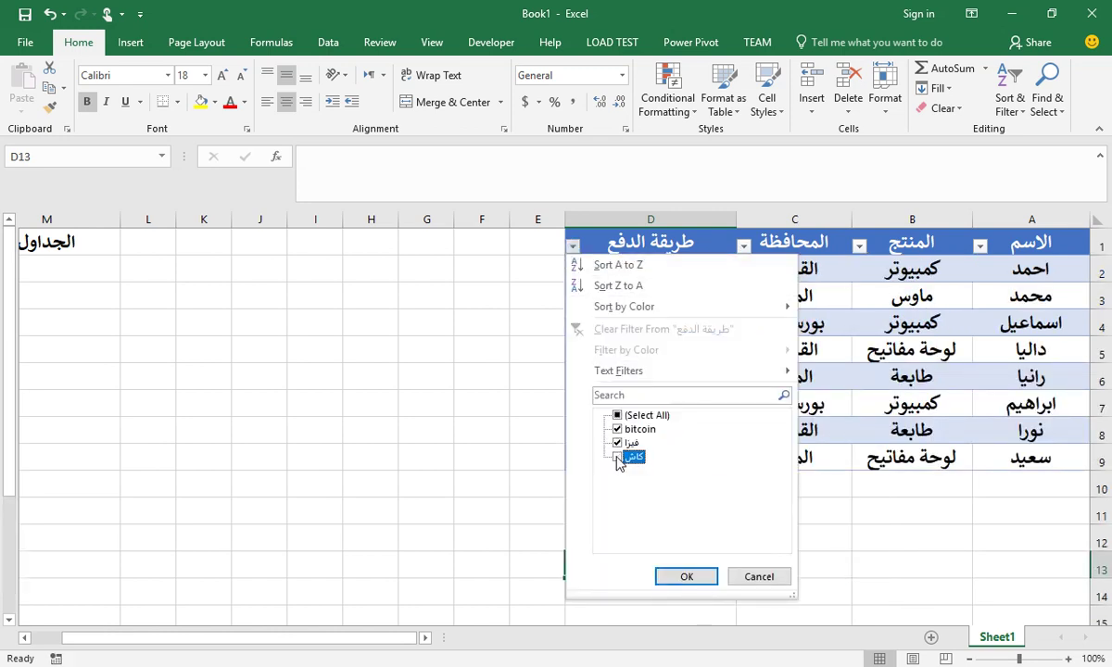
left_click(618, 443)
left_click(618, 429)
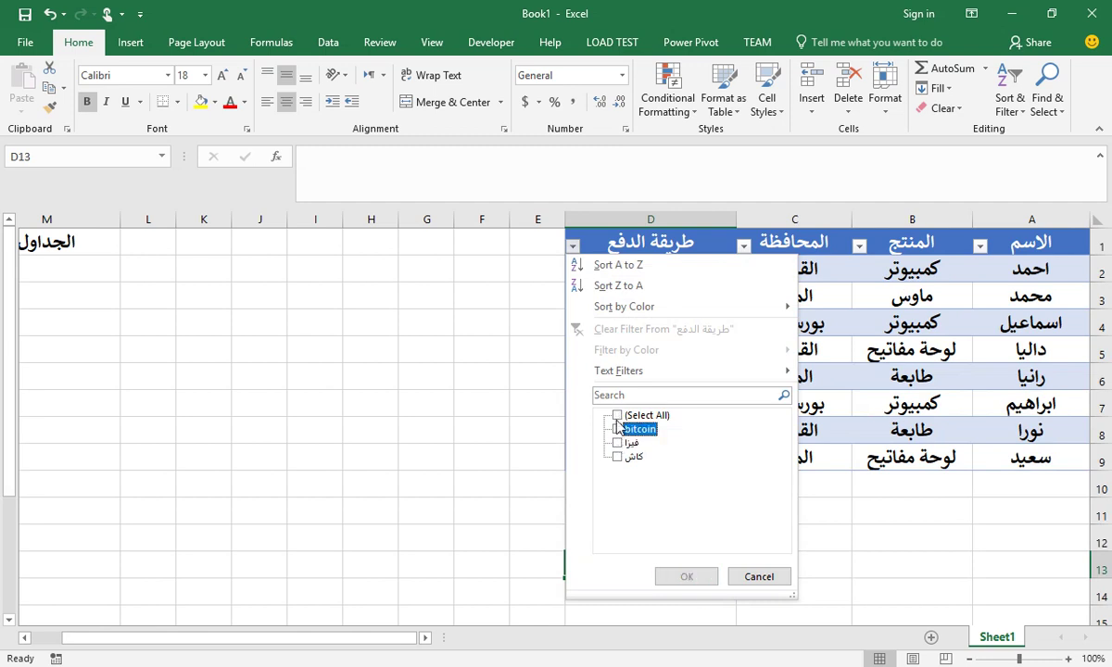
left_click(618, 429)
left_click(618, 457)
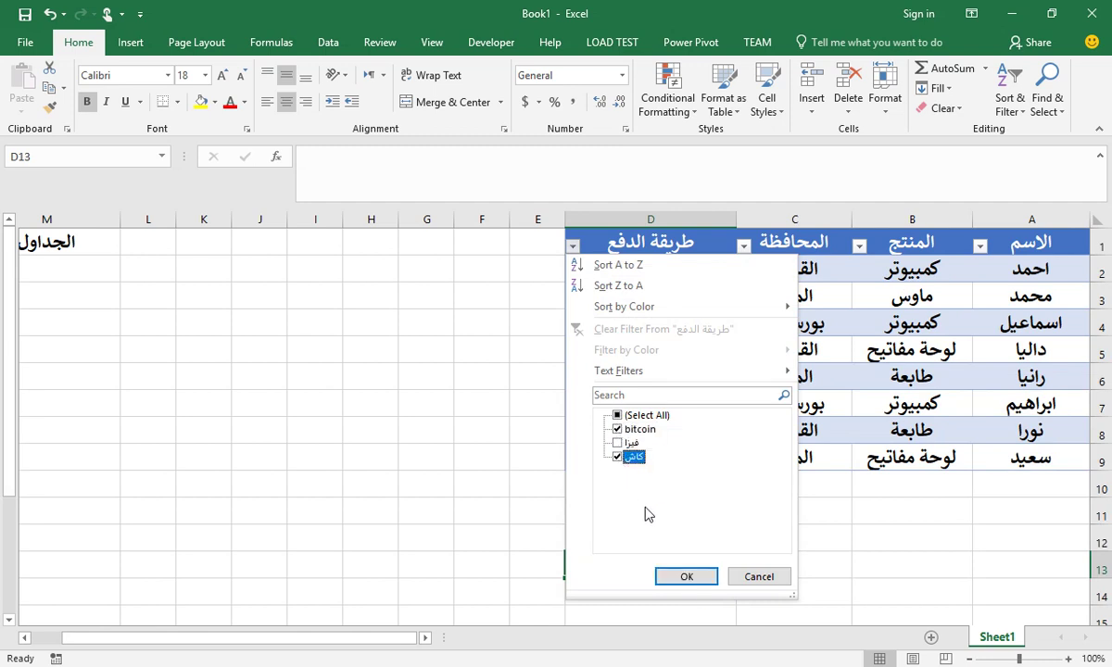
left_click(679, 578)
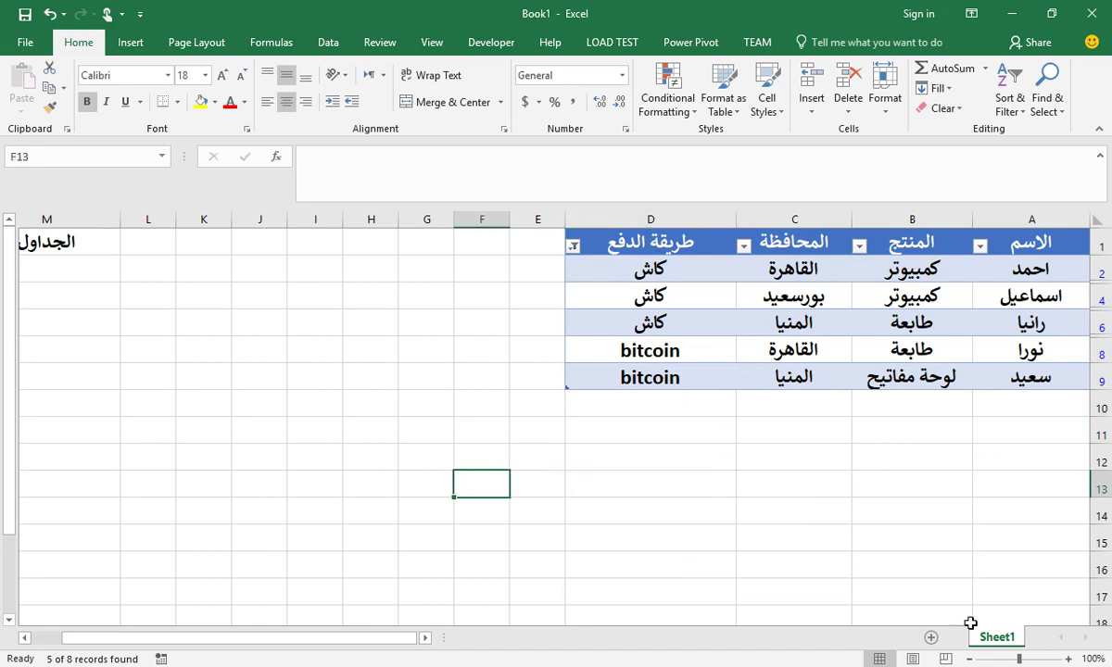
Step: Add a new Sheet2 and set all its cells to size 20, centred horizontally and vertically
left_click(931, 637)
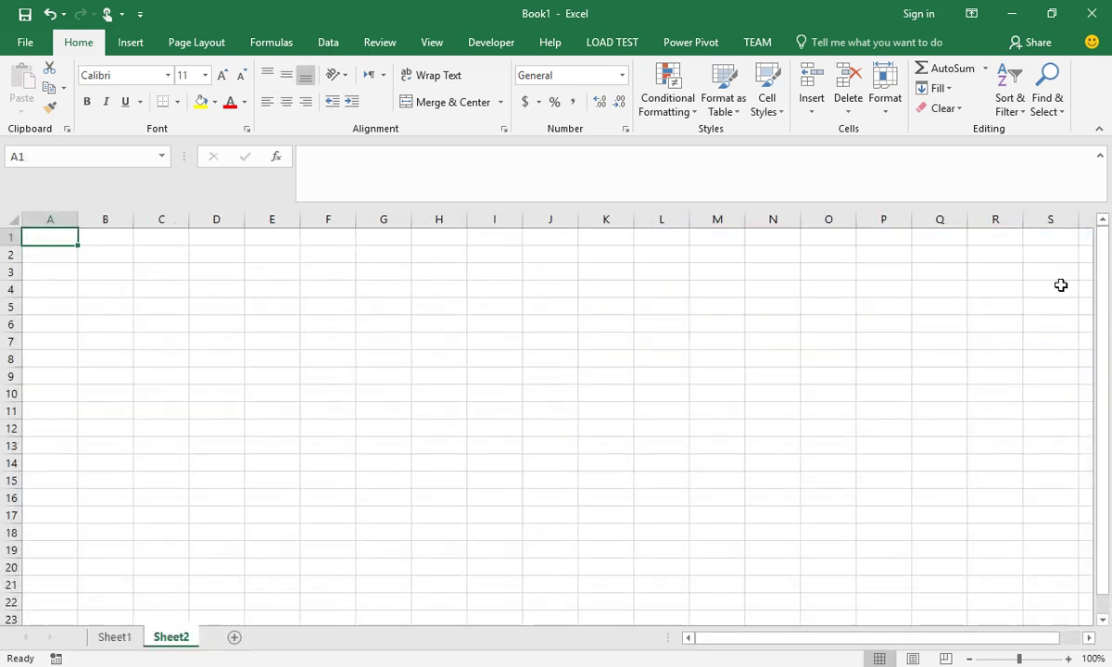
left_click(12, 219)
right_click(274, 346)
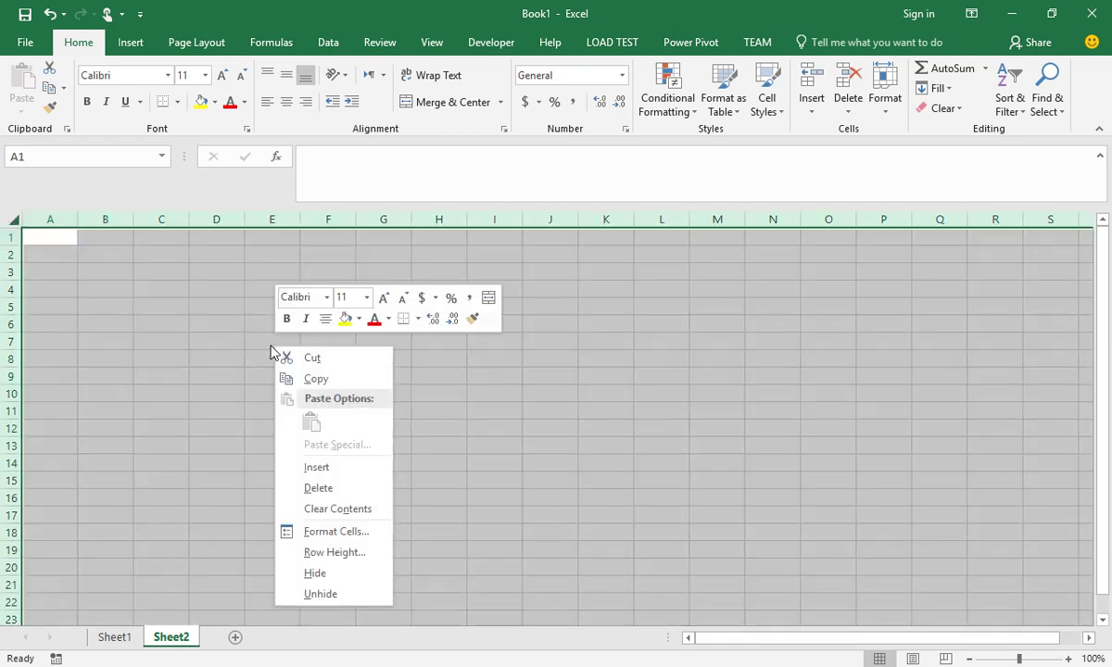
left_click(184, 78)
type("18")
key("Return")
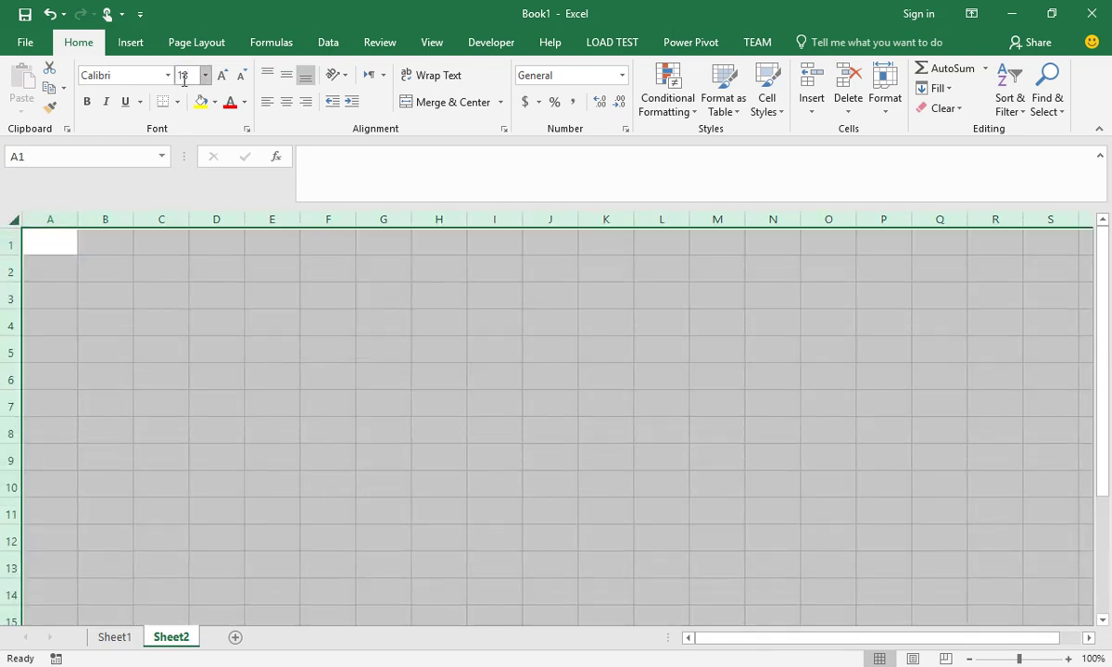
left_click(287, 102)
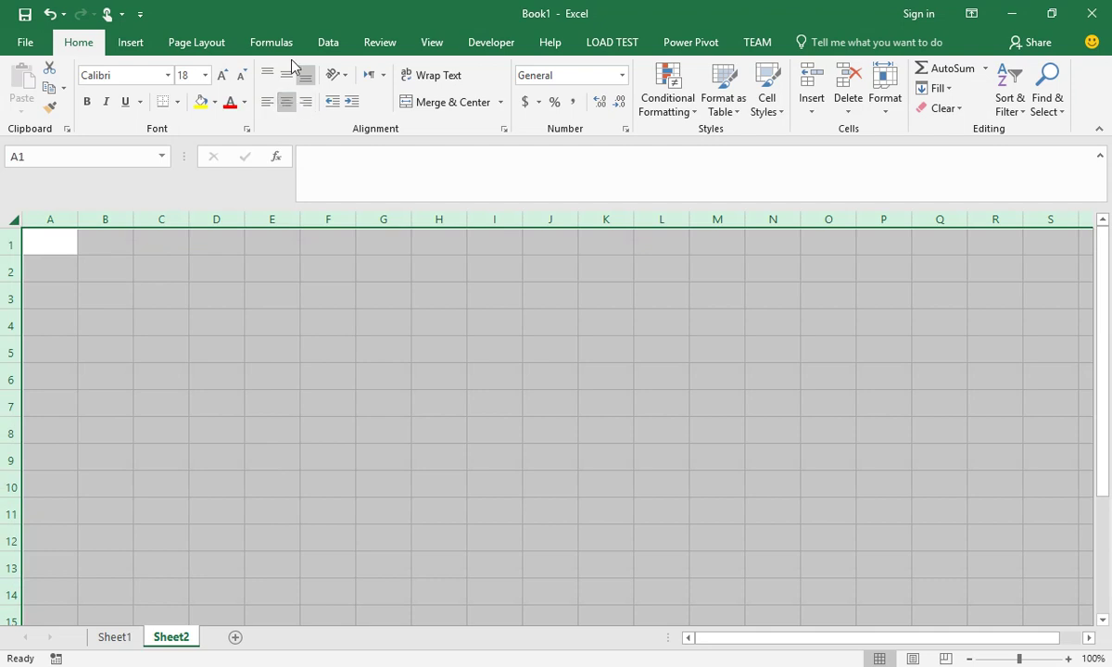
left_click(287, 75)
type("20")
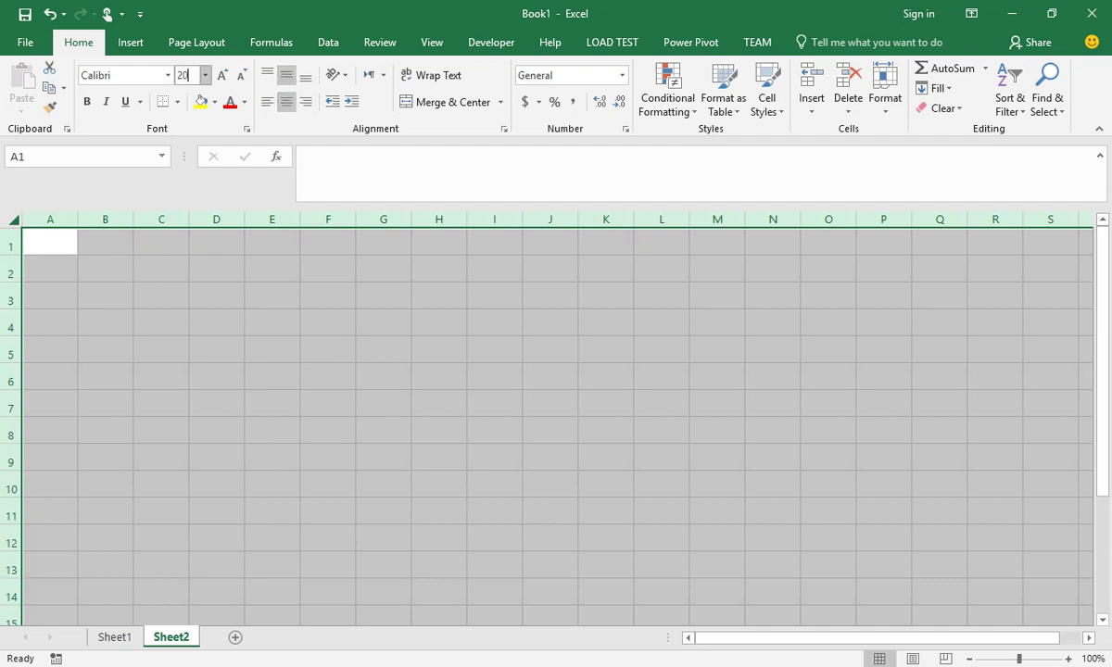
key("Return")
Step: Enter the title حذف القيم المتكررة in N1 and autofit column N
left_click_drag(765, 271, 793, 256)
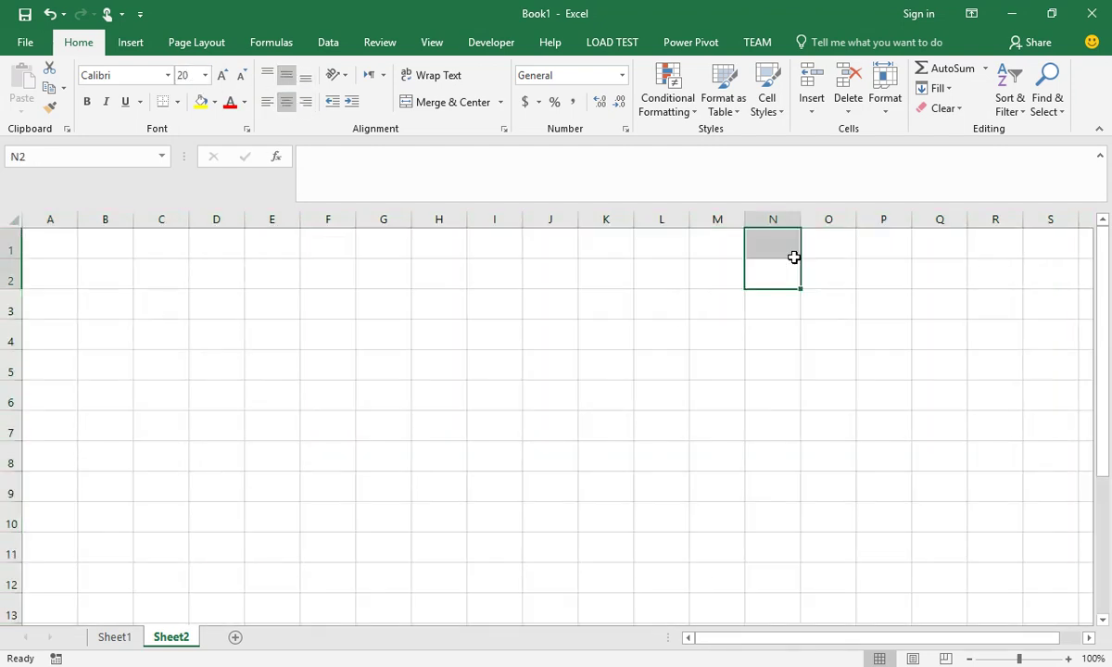
left_click(793, 257)
type("ح")
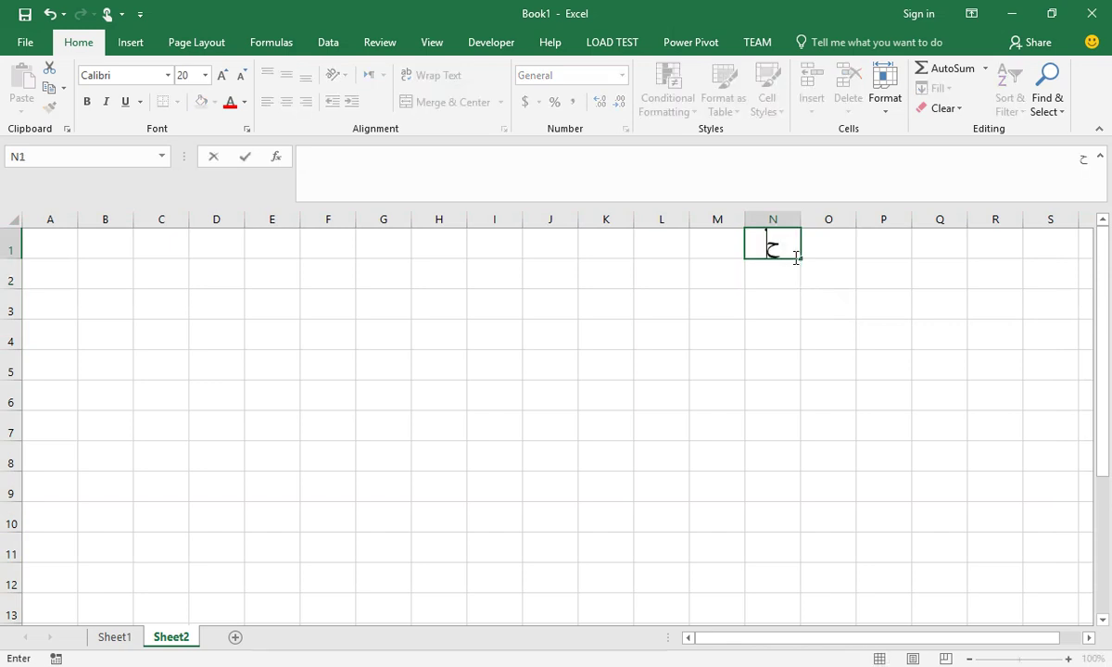
type("ذف القيم")
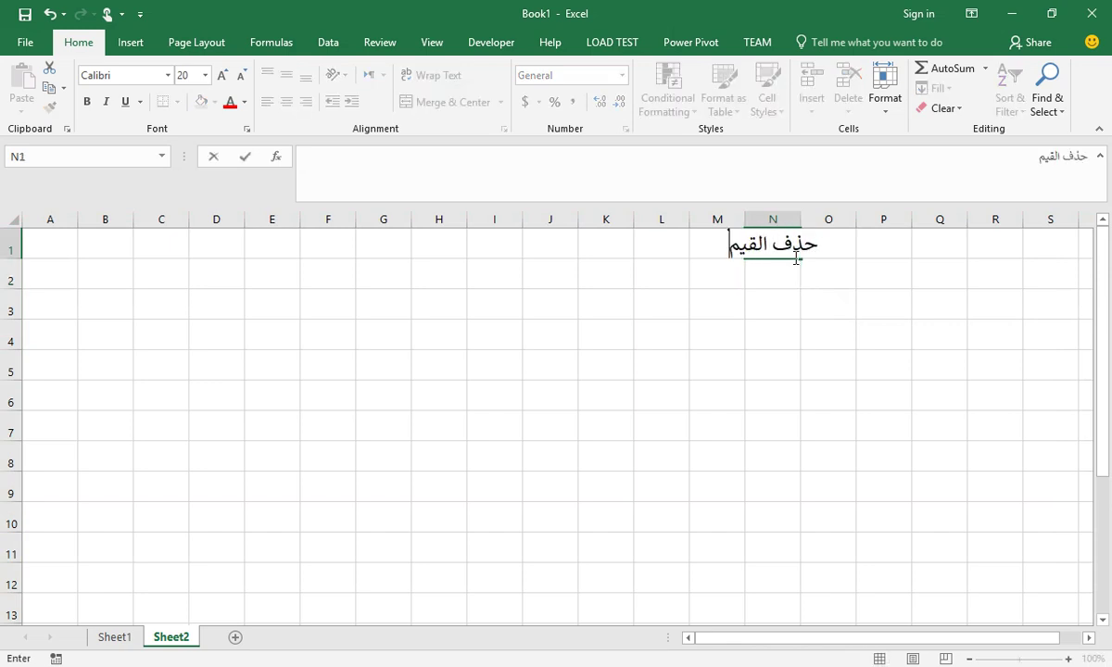
type(" المتكررة")
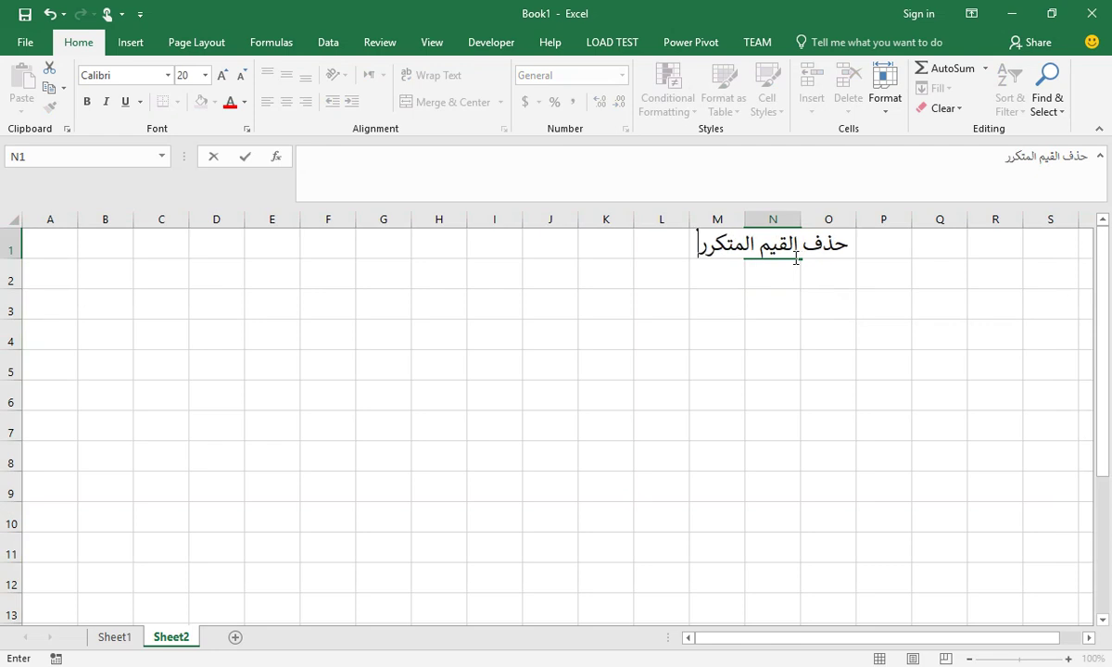
key("Return")
left_click(789, 219)
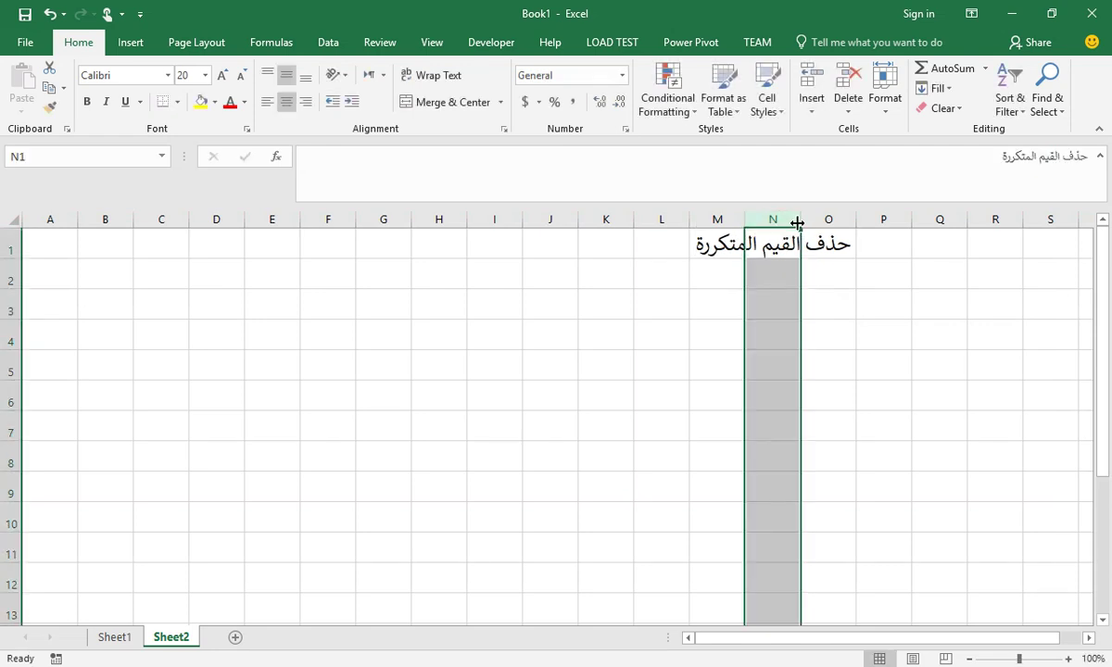
double_click(800, 219)
Step: Enter 10, 2, 4, 65, 10, 2 in cells A1 through A6
left_click(60, 237)
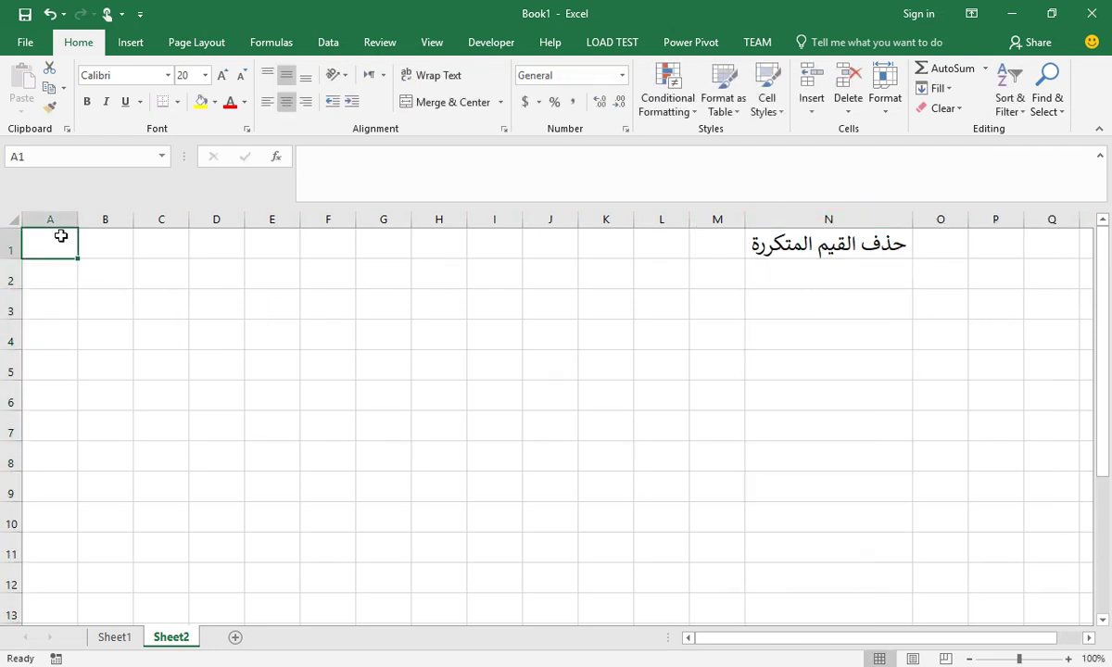
type("10")
key("Return")
type("2")
key("Return")
type("4")
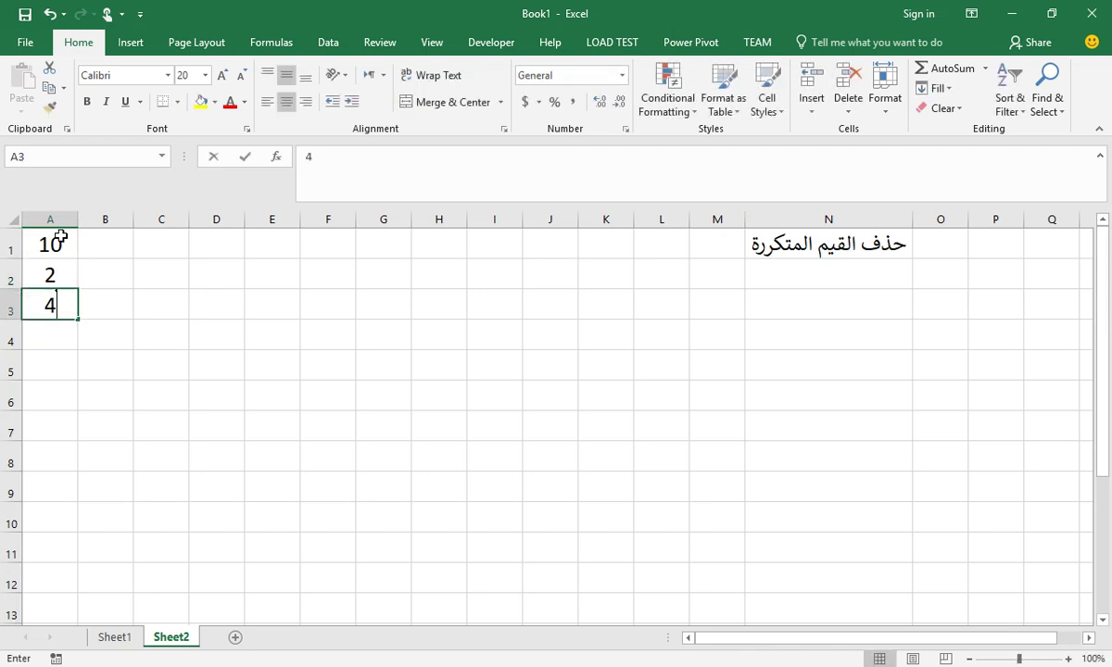
key("Return")
type("65")
key("Return")
key("Return")
key("Up")
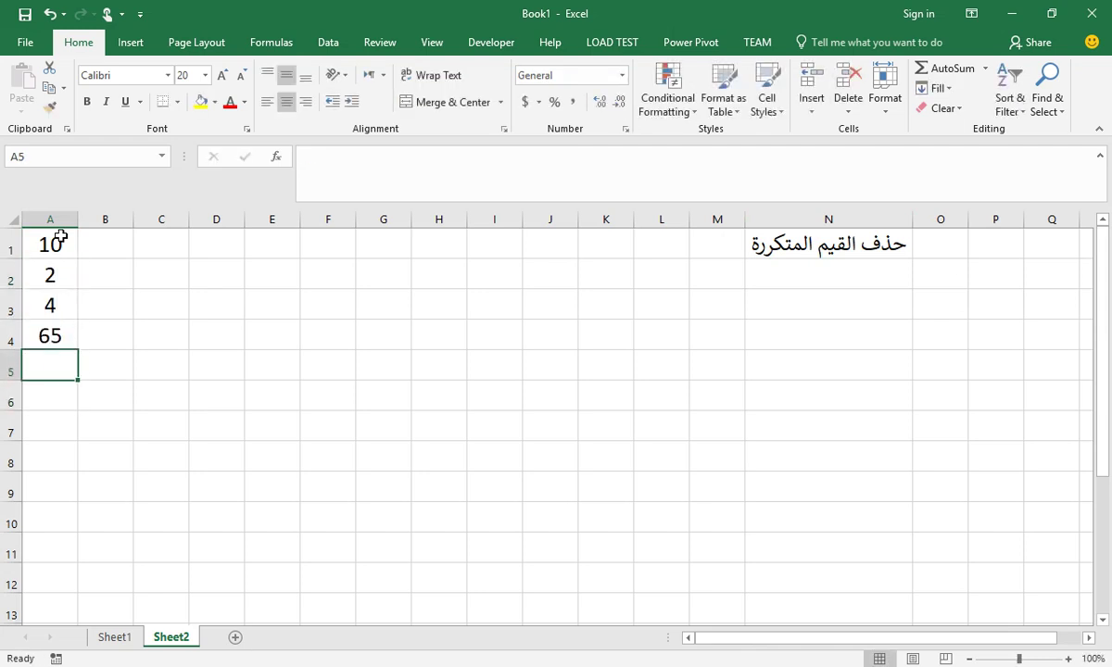
type("10")
key("Return")
type("2")
key("Return")
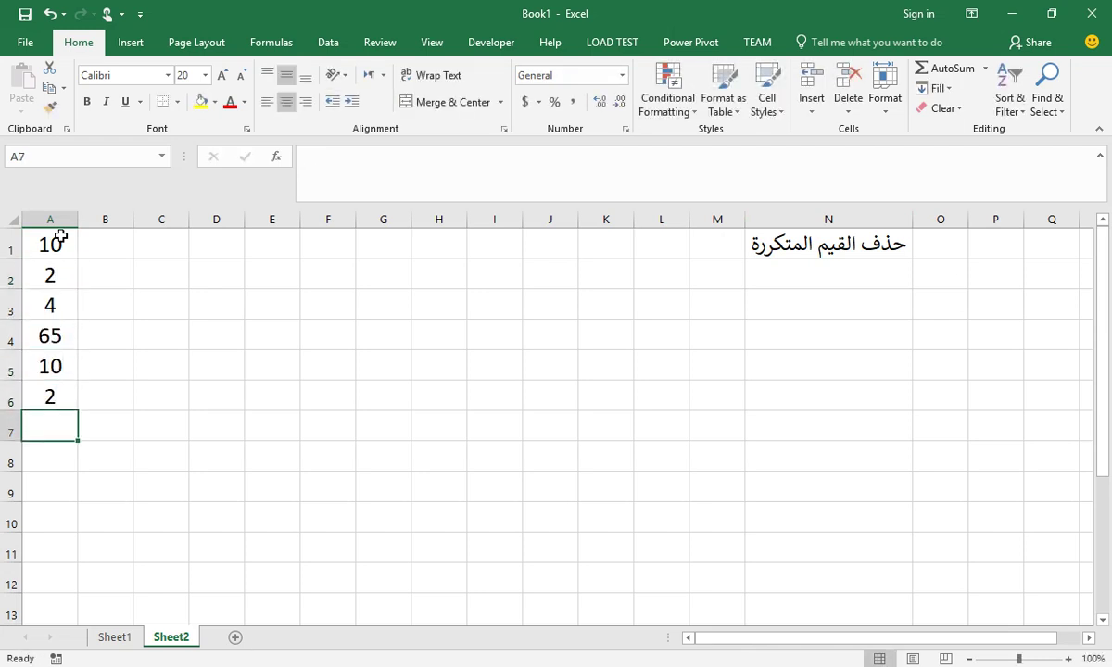
Step: Shade the 10s in A1 and A5 with yellow fill
left_click(61, 236)
left_click(200, 102)
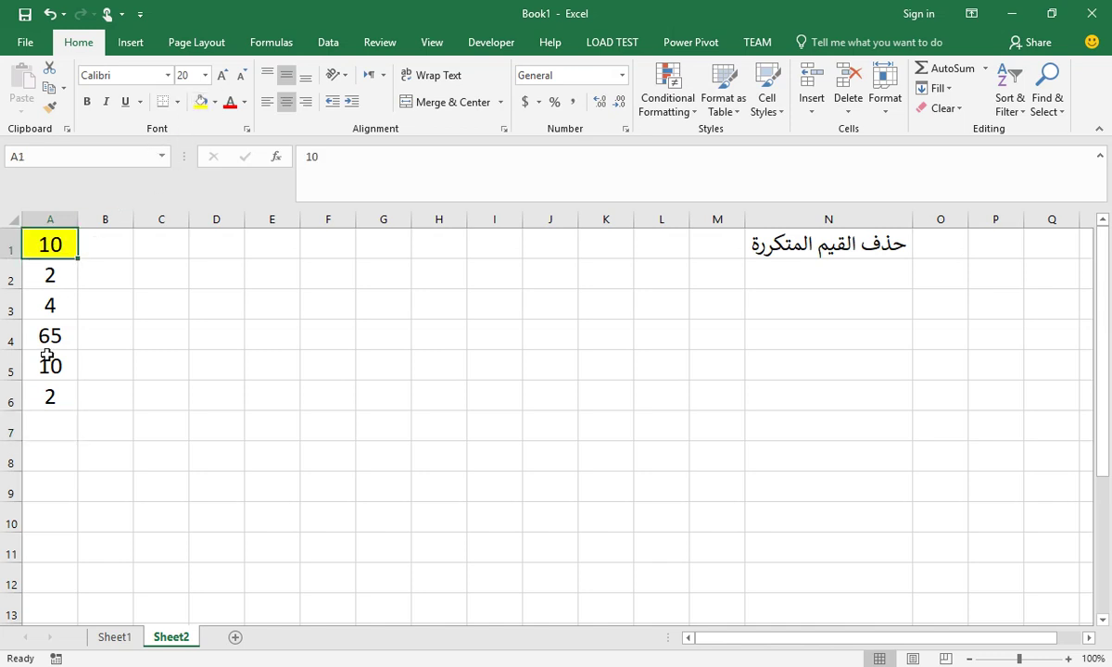
left_click(46, 357)
left_click(200, 102)
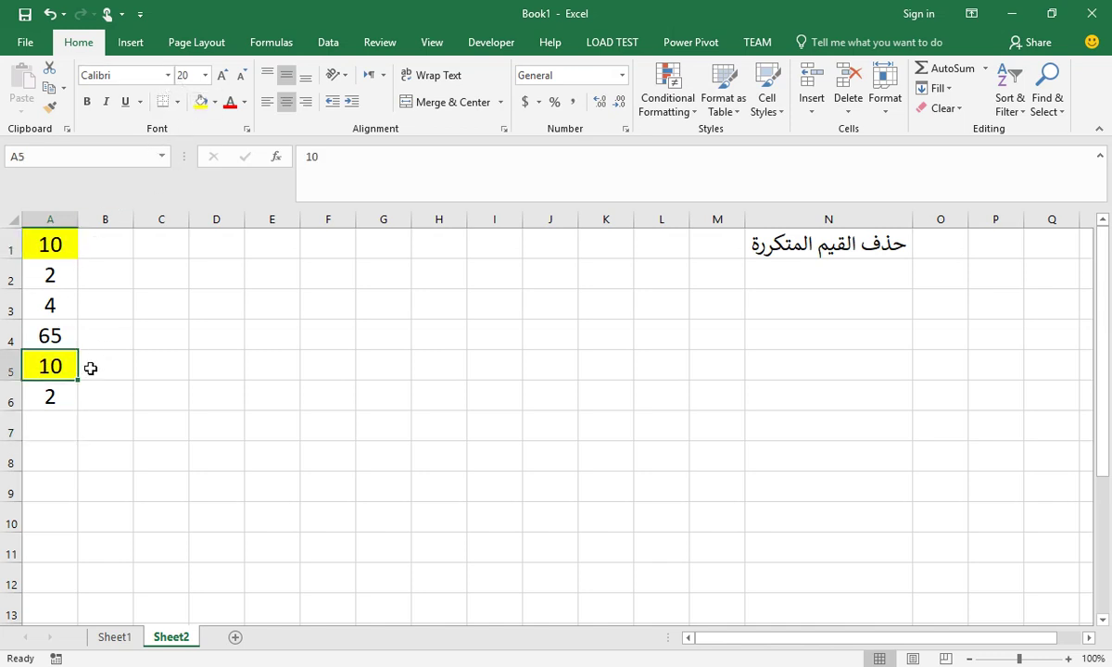
Step: Continue column A with 10, 10, 10, 2, 4, 65, 7, 43 in A7–A14
left_click(51, 420)
type("10")
key("Return")
type("1")
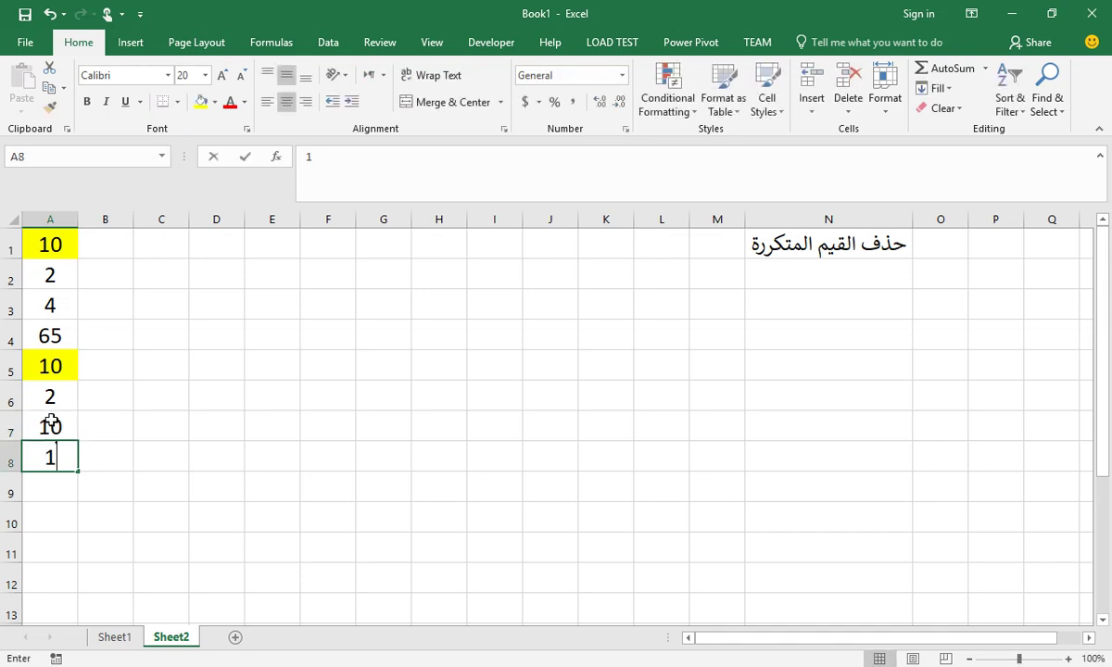
type("0")
key("Return")
type("10")
key("Return")
type("2")
key("Return")
type("4")
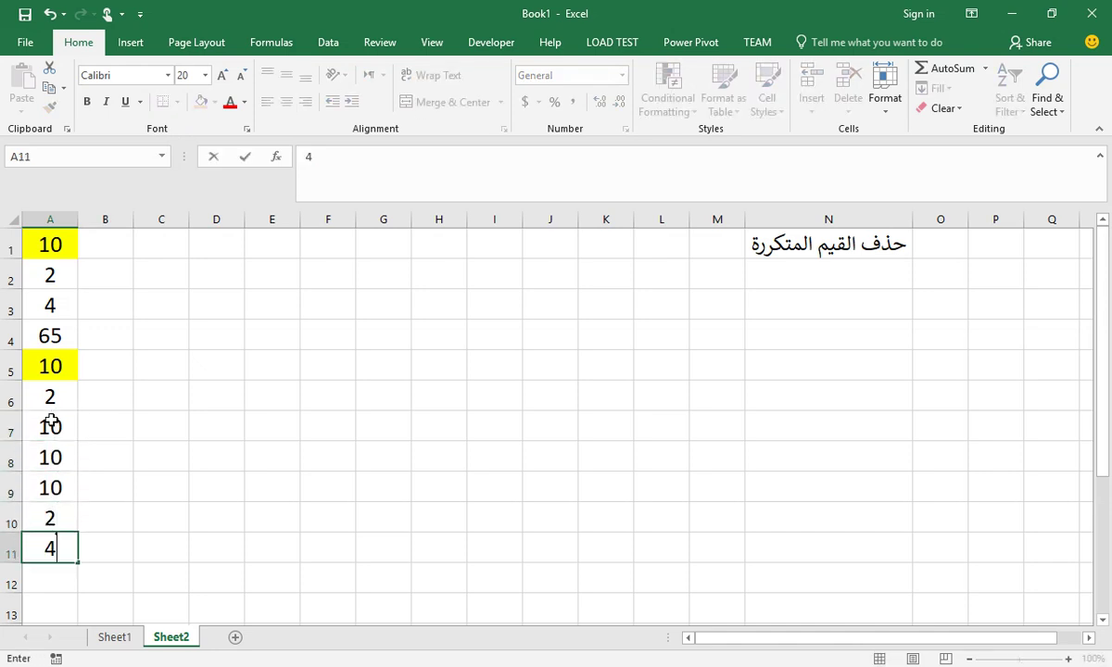
key("Return")
type("65")
key("Return")
type("7")
key("Return")
type("4")
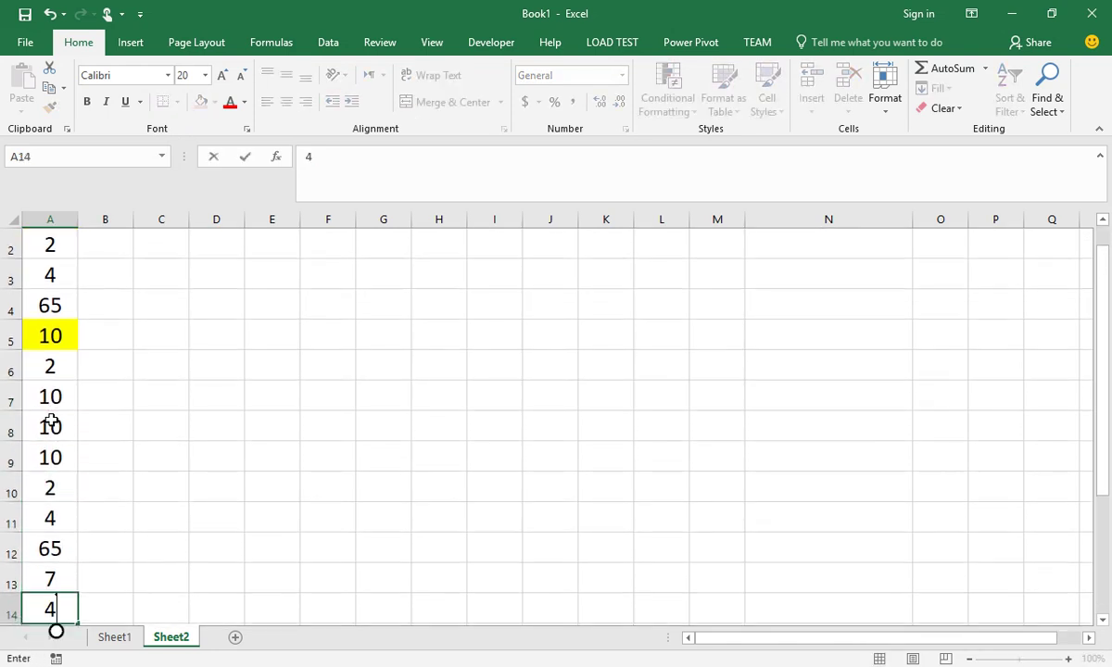
type("3")
key("Return")
Step: Select column A and switch to the Data tab
left_click(67, 218)
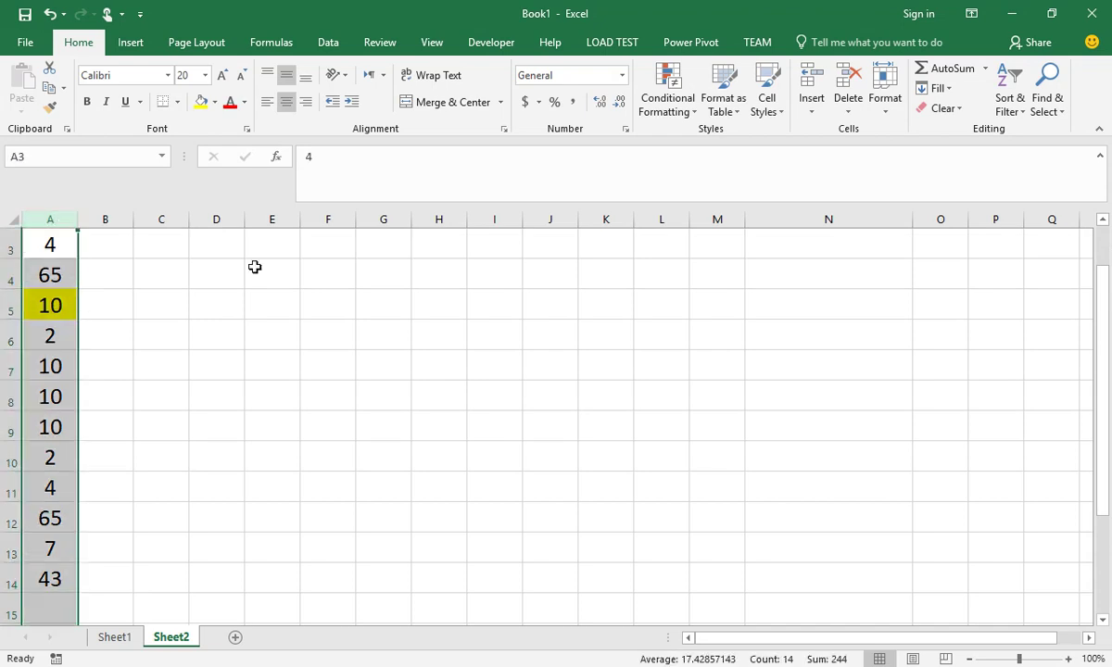
left_click_drag(1103, 443, 1103, 308)
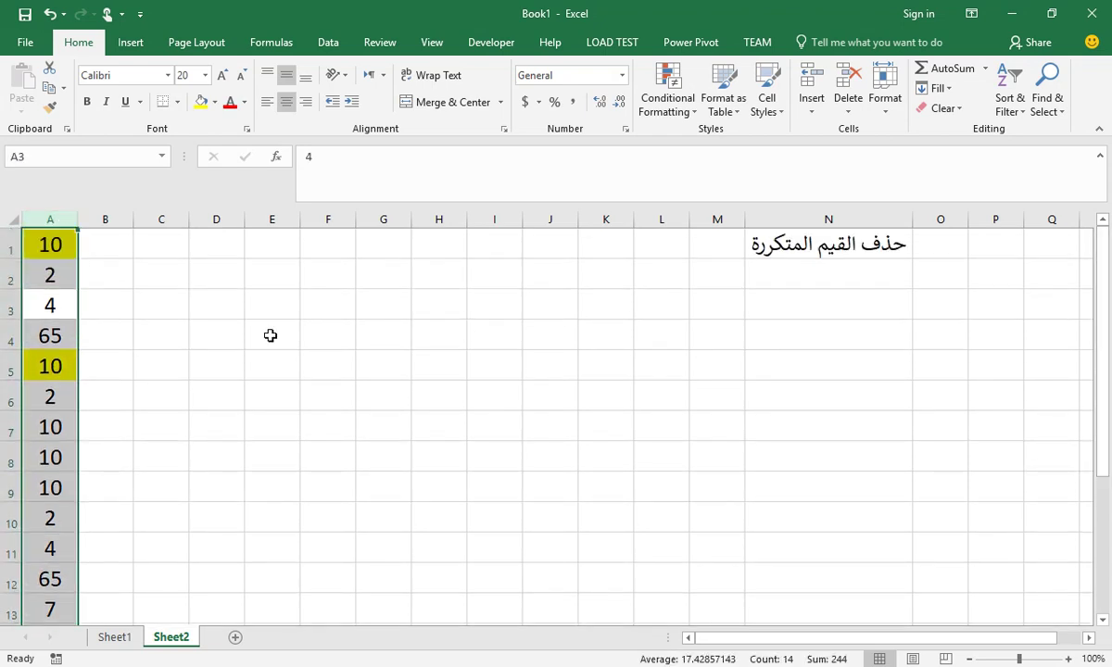
left_click(329, 44)
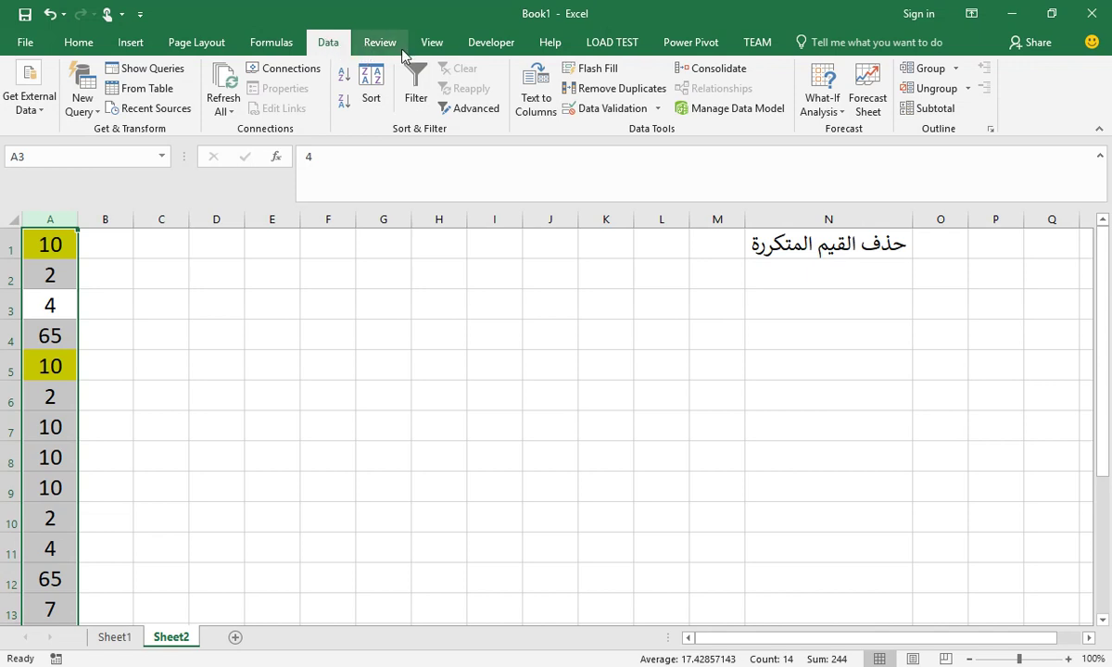
Step: Run Remove Duplicates on column A, accept the 7-duplicates-removed summary, then deselect
left_click(613, 89)
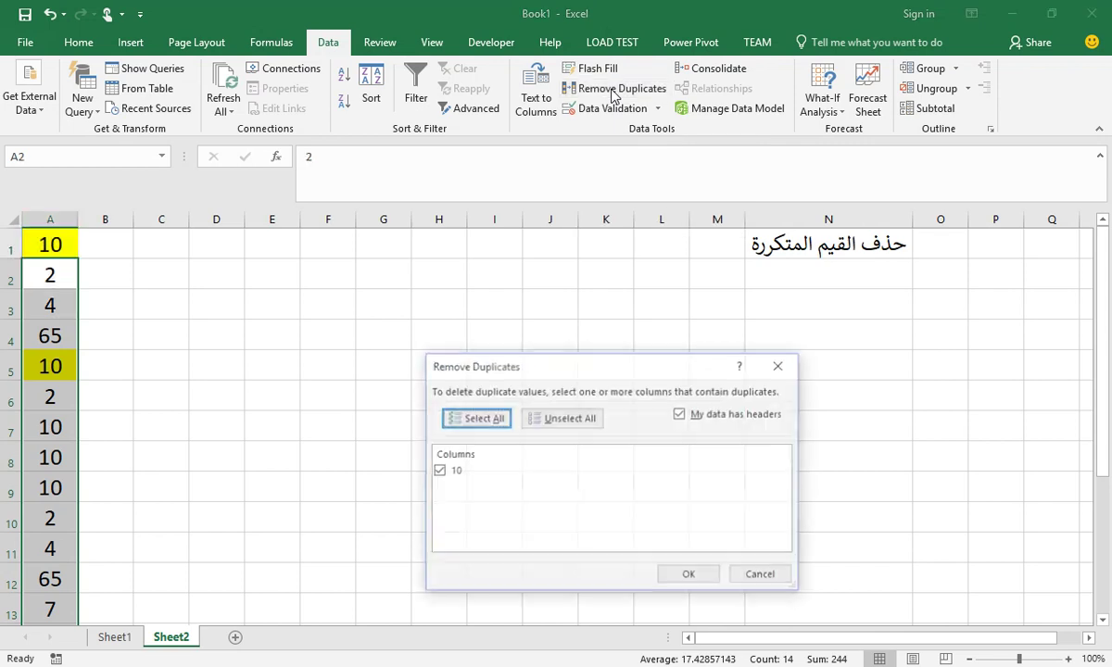
left_click(685, 578)
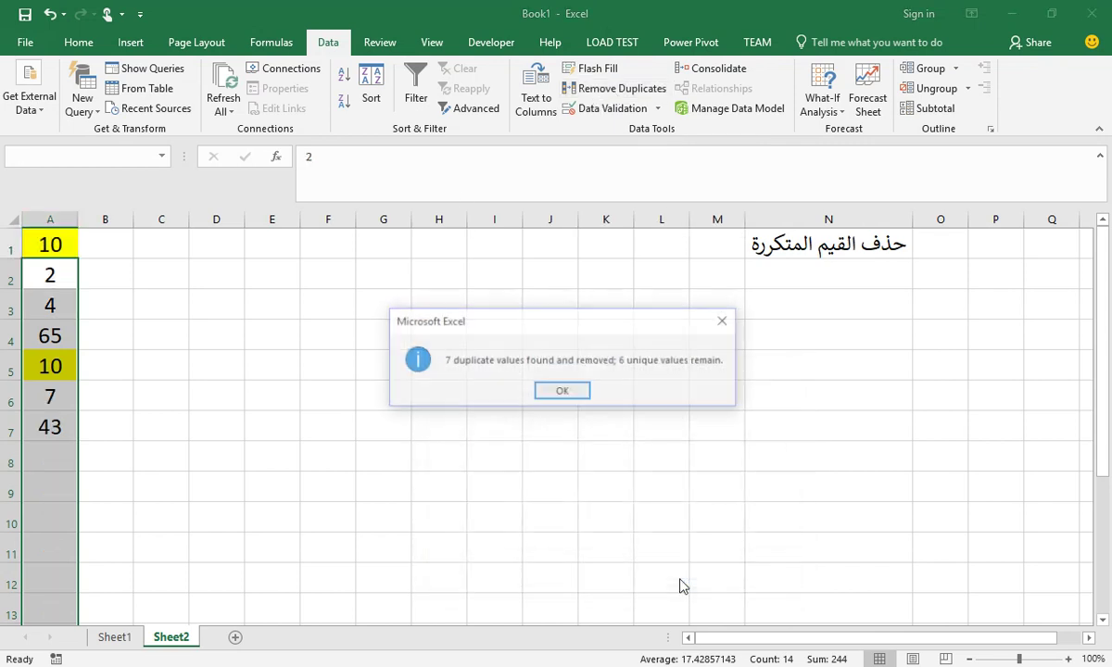
left_click(567, 394)
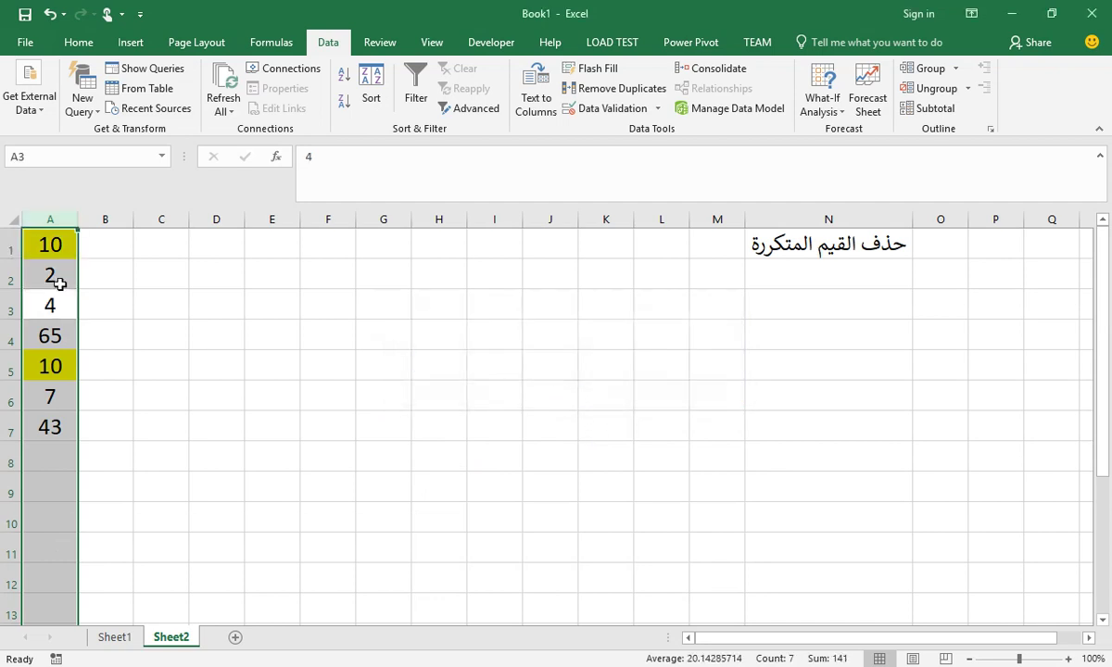
left_click(815, 324)
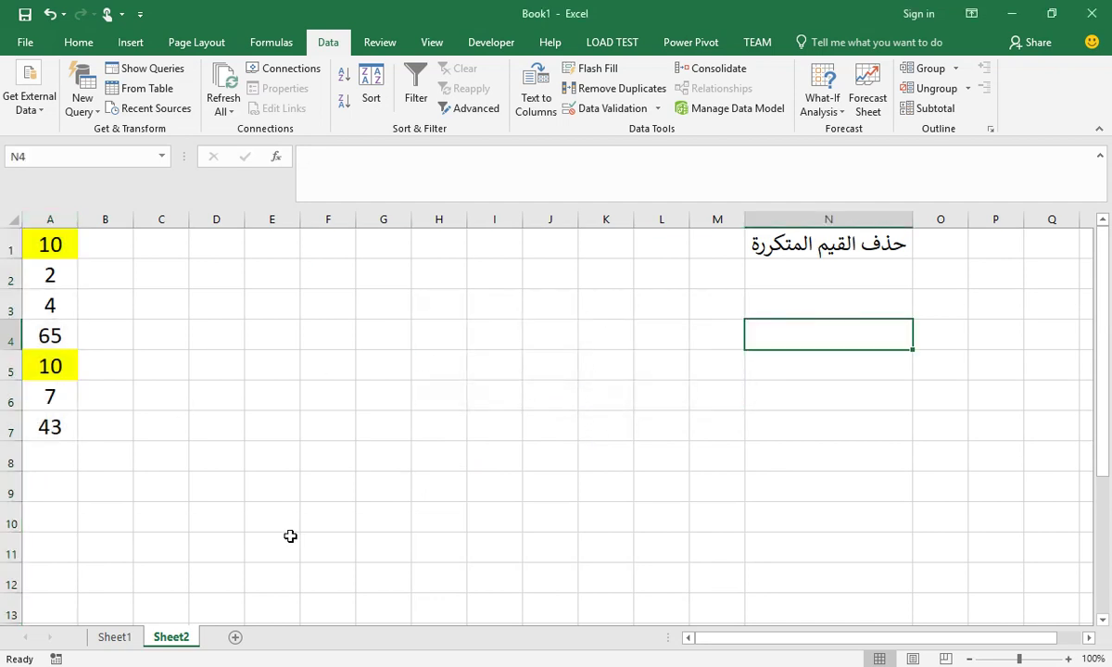
Step: Clear the whole sheet and enter the heading انشاء قائمة مخصصة in N1
left_click(11, 220)
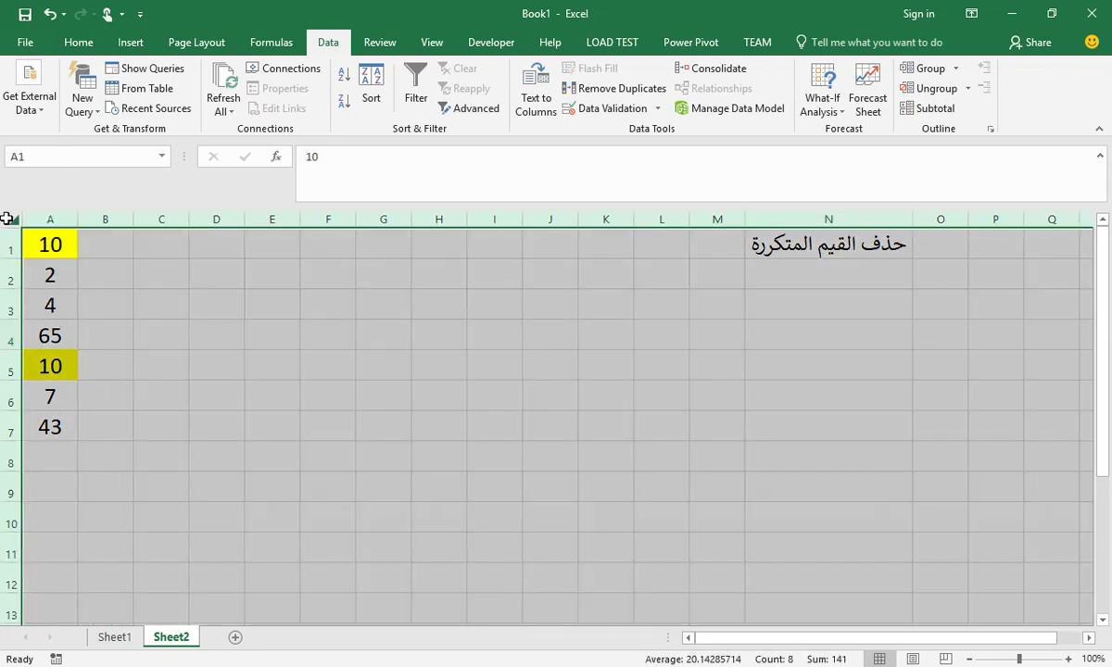
key("ctrl+minus")
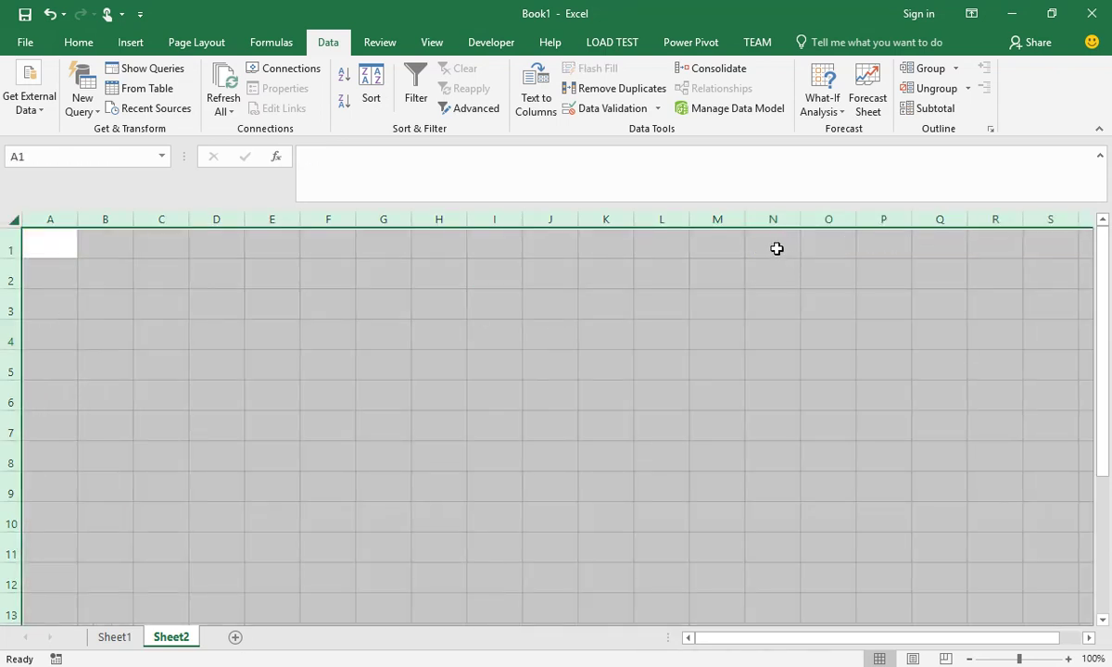
left_click(776, 247)
type("انشا")
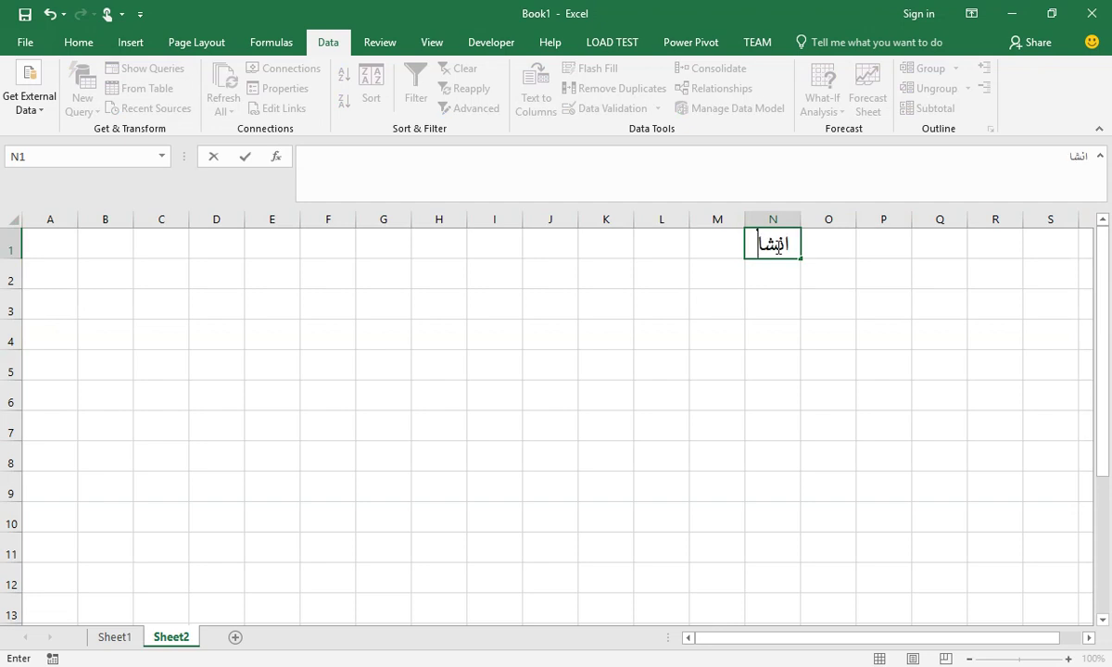
type("ء قائمة")
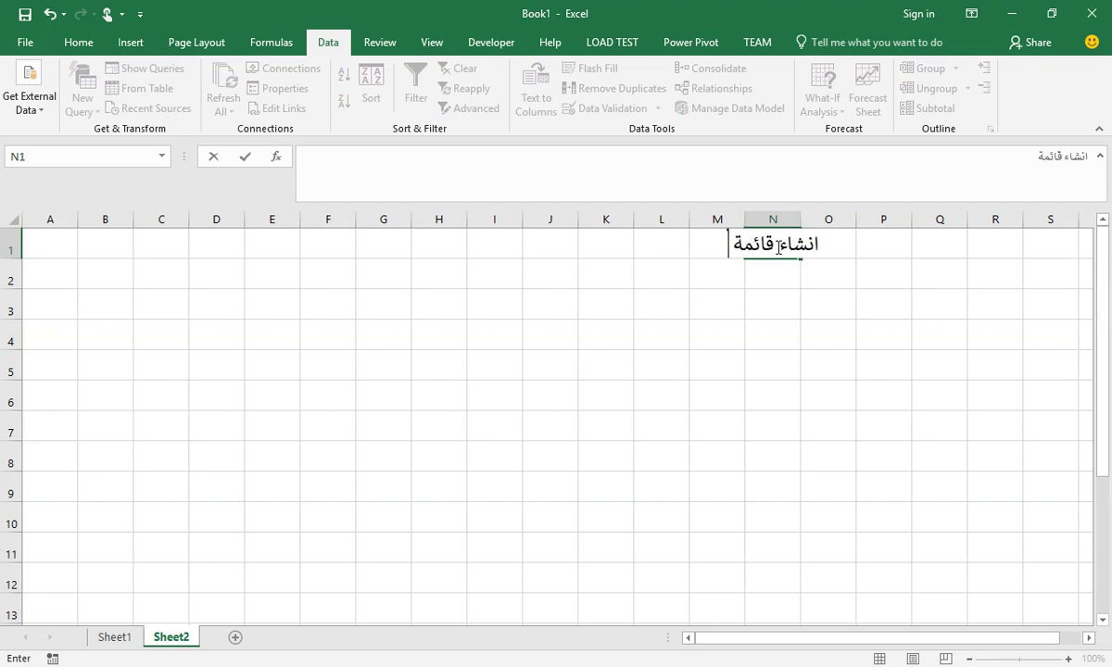
type(" مخصصة")
key("Return")
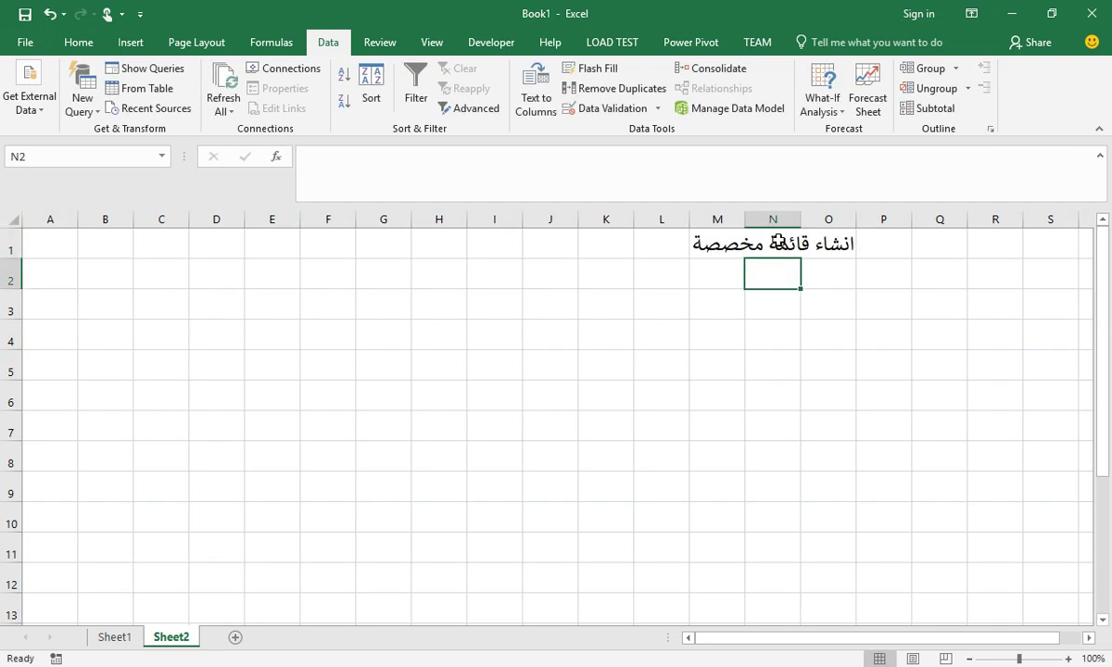
Step: AutoFit column N to the width of the heading
left_click(785, 220)
double_click(801, 220)
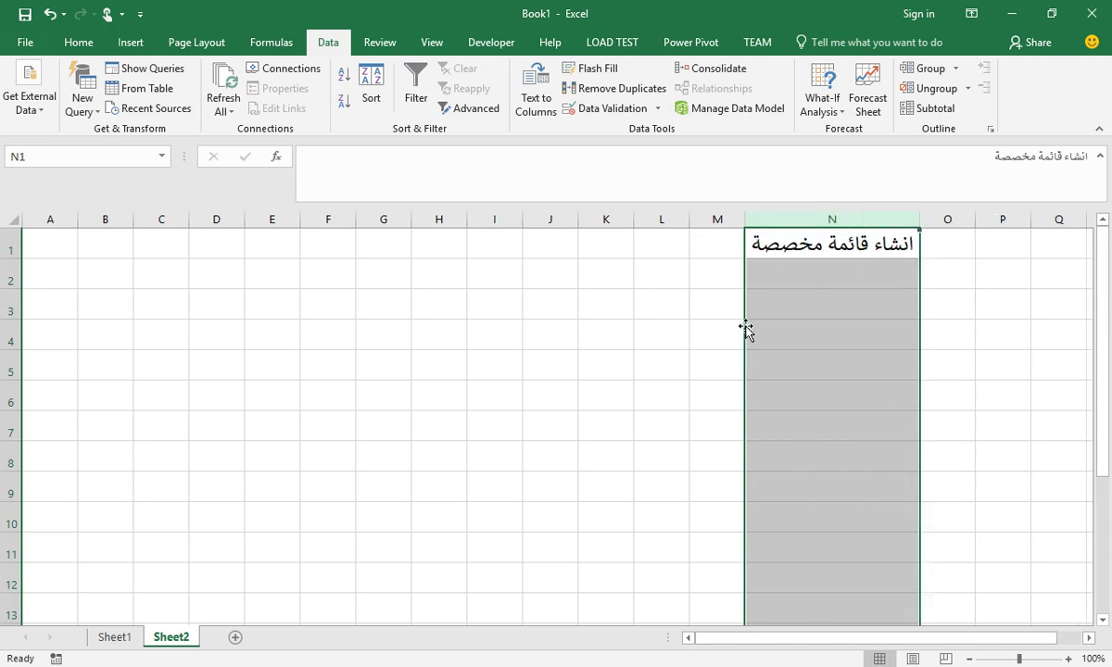
left_click(783, 357)
left_click(398, 253)
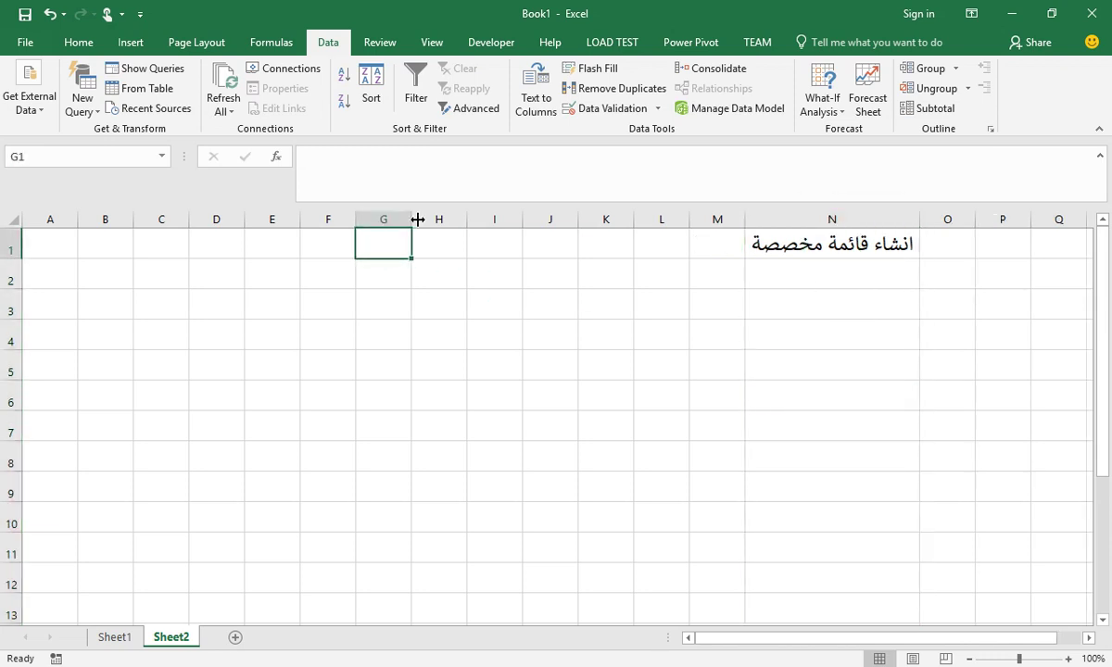
Step: Widen column G and autofill G1:G11 with alternating السبت and الأحد
left_click_drag(412, 220, 511, 220)
type("ا")
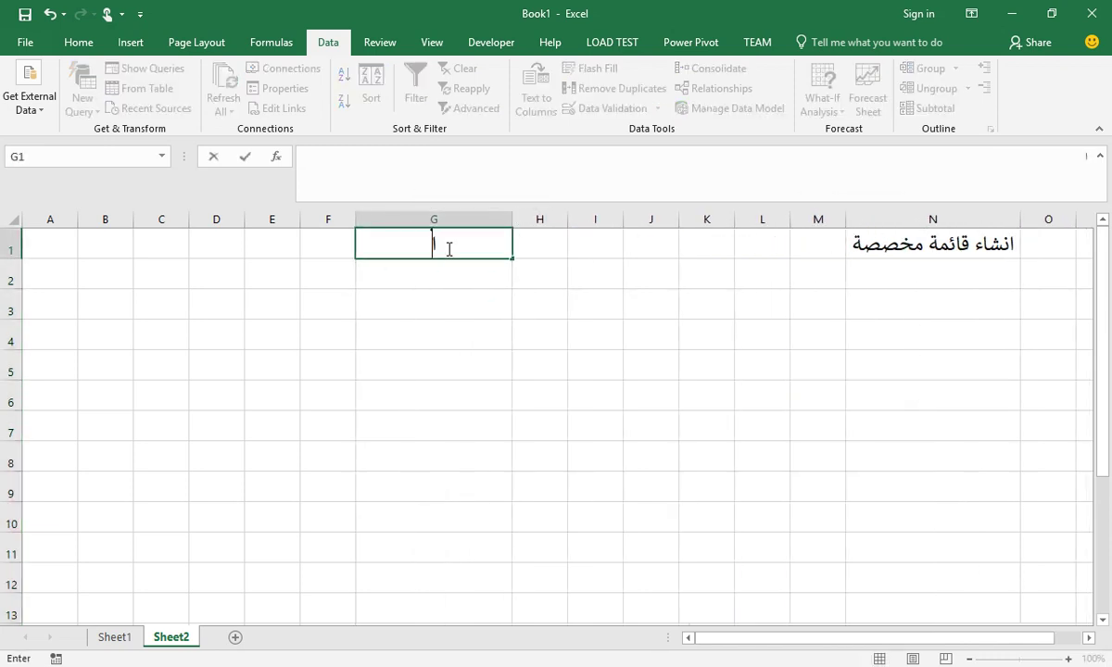
type("لسبت")
key("Return")
type("ا")
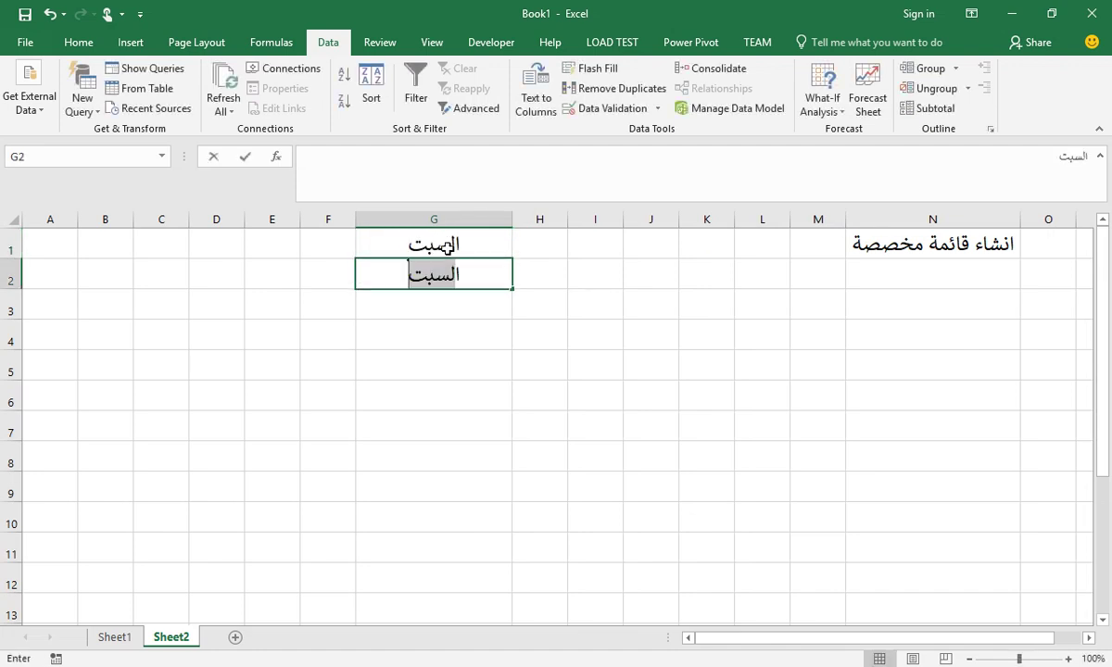
type("لأحد")
key("Return")
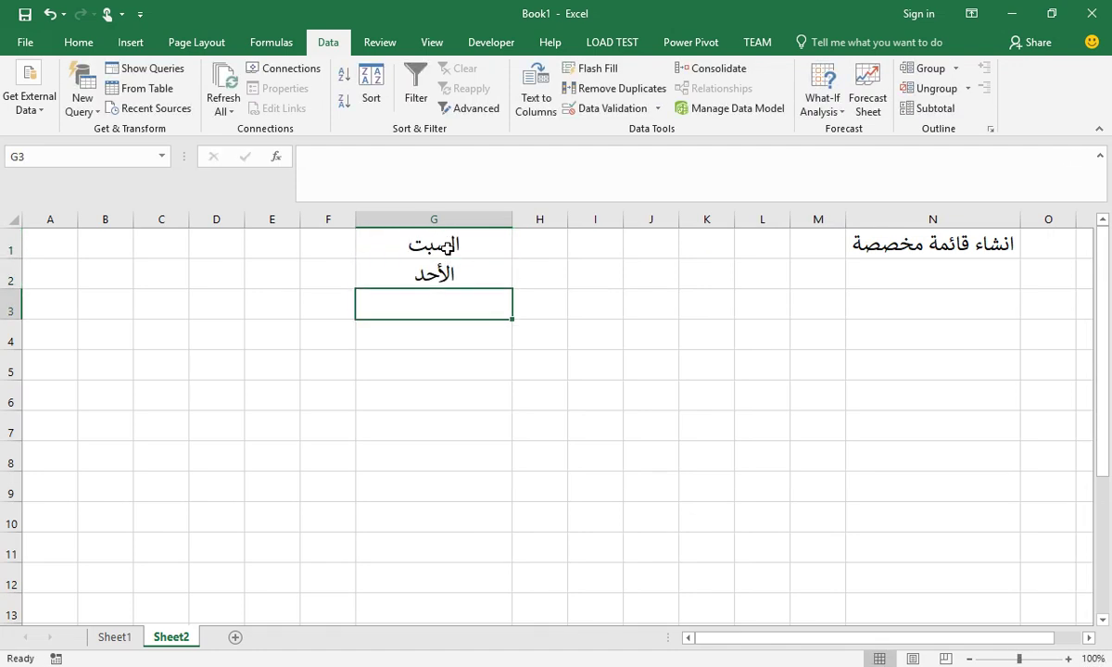
left_click_drag(389, 243, 402, 276)
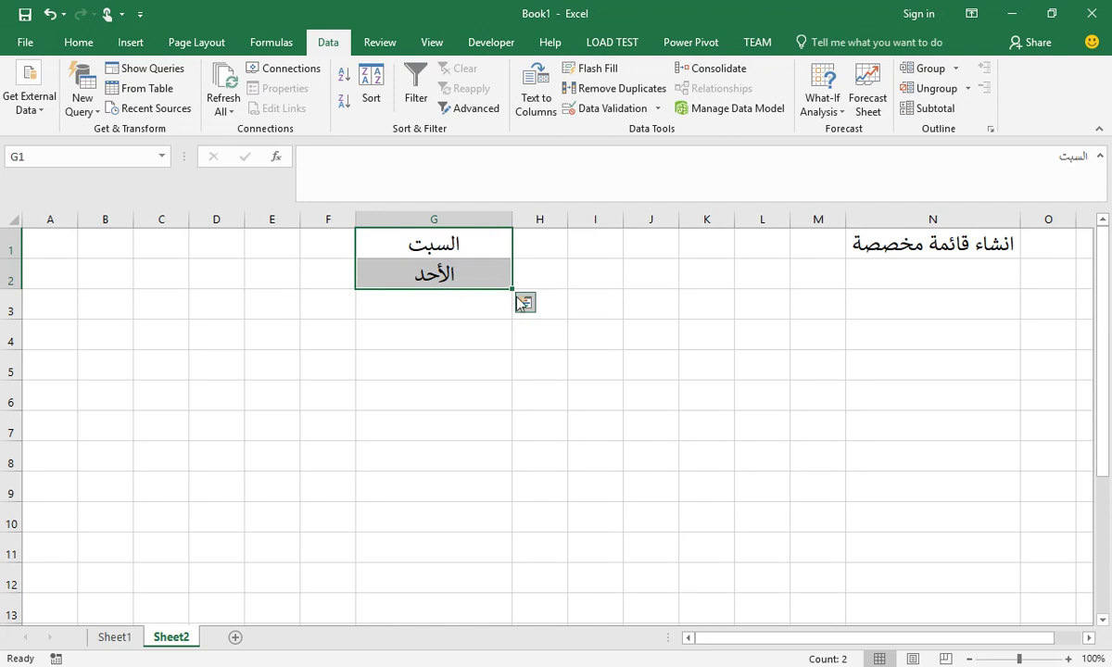
left_click_drag(513, 288, 484, 551)
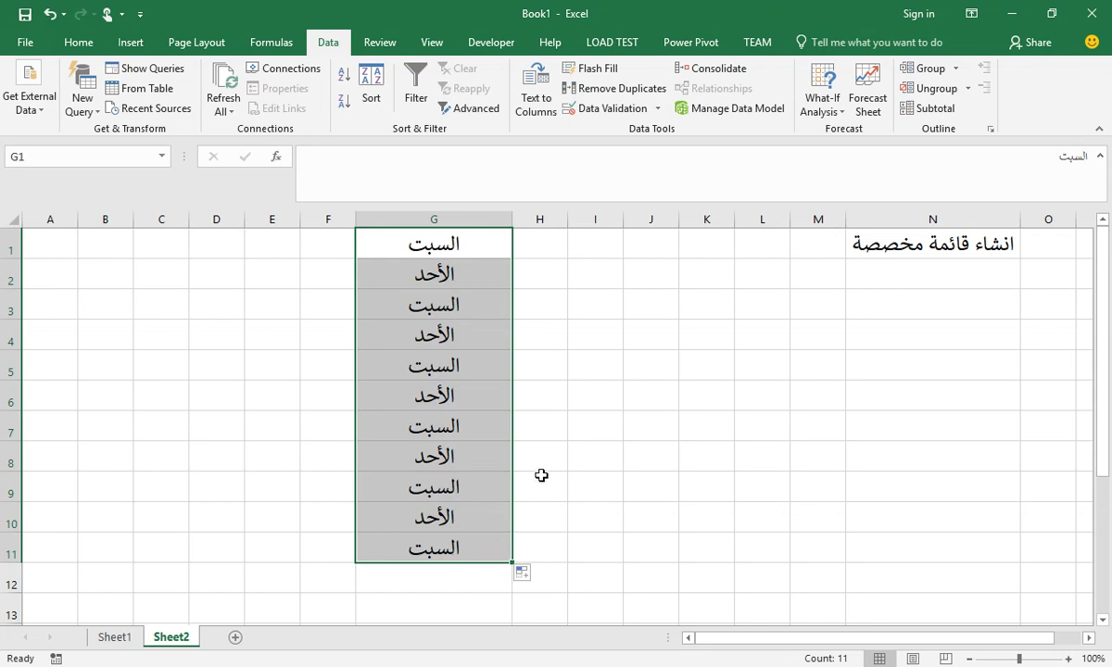
Step: Widen column J and narrow columns E and D
left_click(630, 239)
left_click_drag(679, 219, 771, 218)
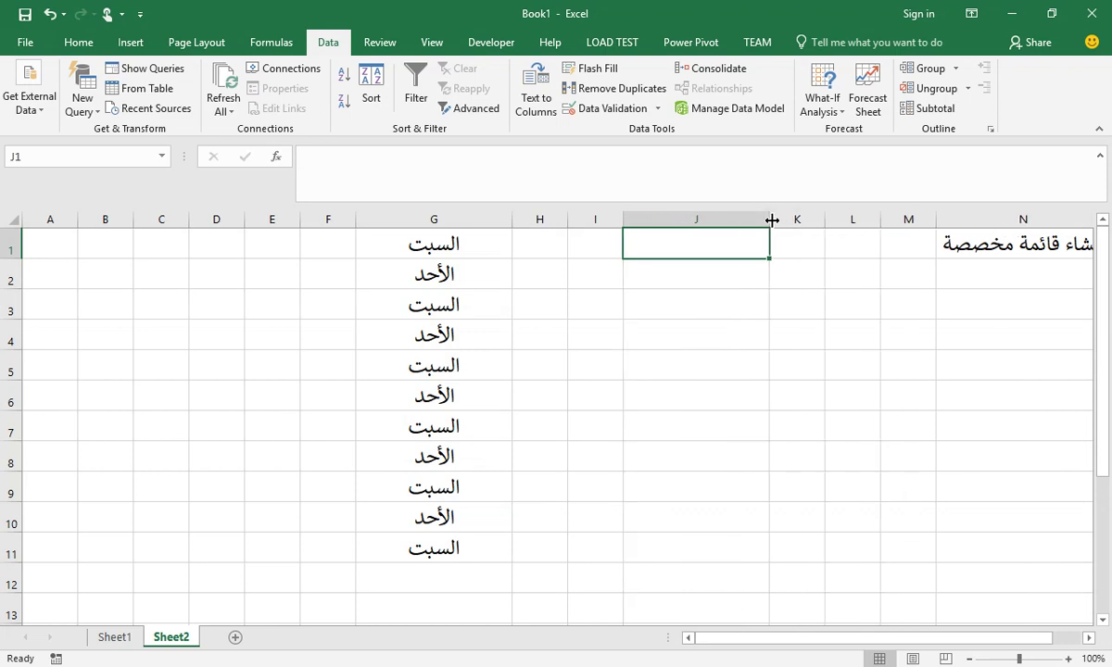
left_click(287, 218)
left_click_drag(299, 218, 274, 219)
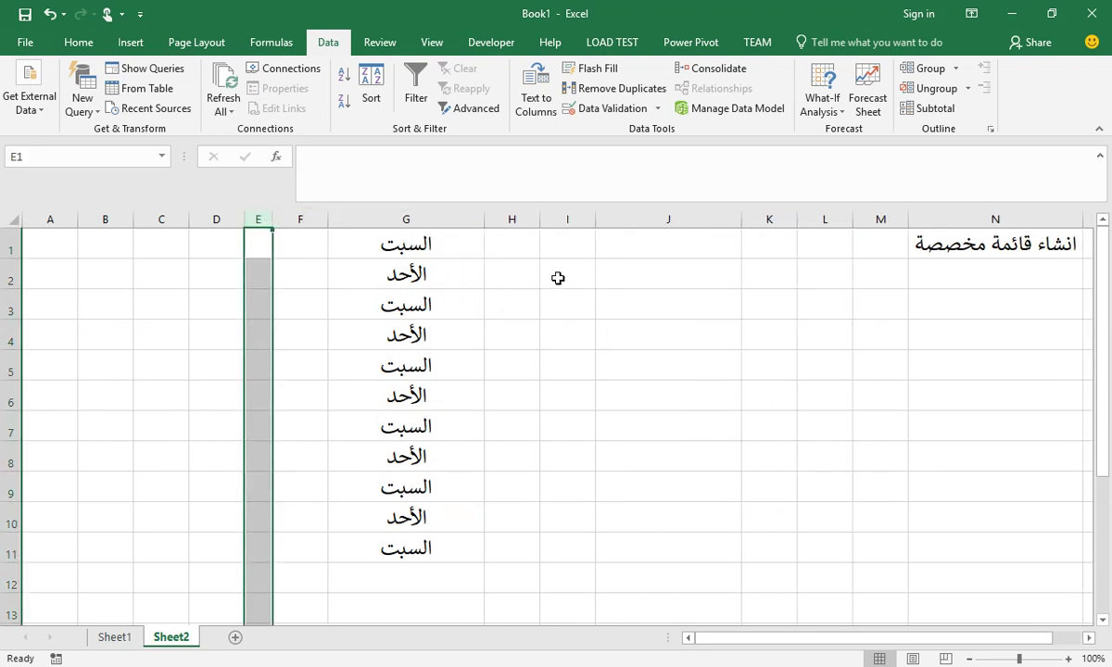
left_click(216, 219)
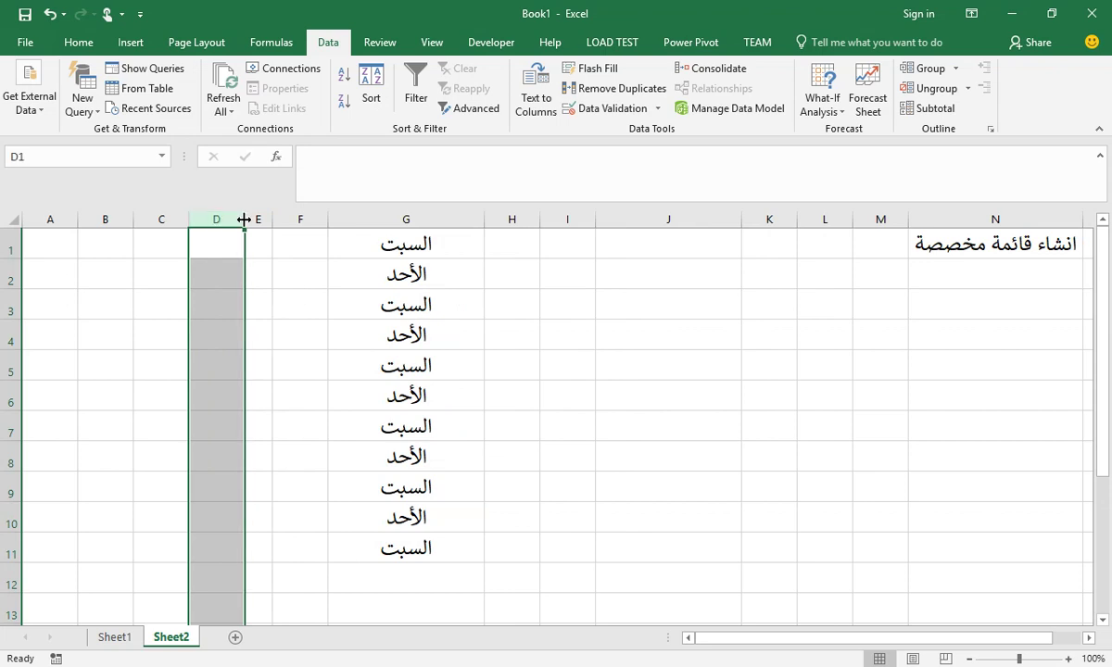
left_click_drag(244, 219, 221, 219)
left_click(589, 243)
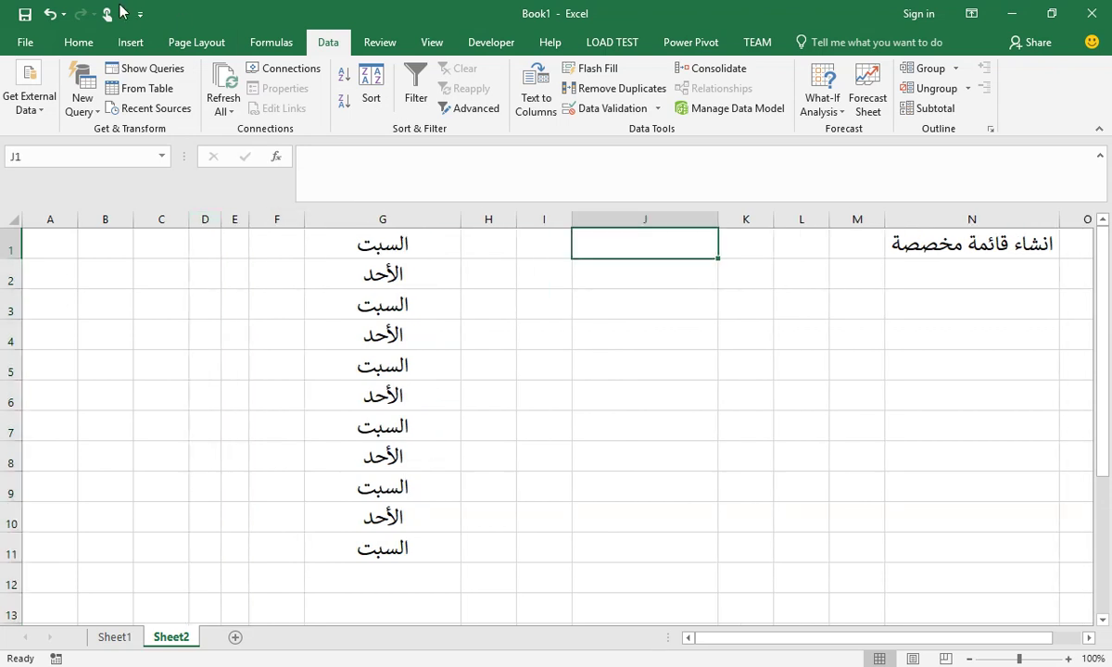
Step: Open Excel Options at the Advanced page and scroll to Edit Custom Lists
left_click(25, 41)
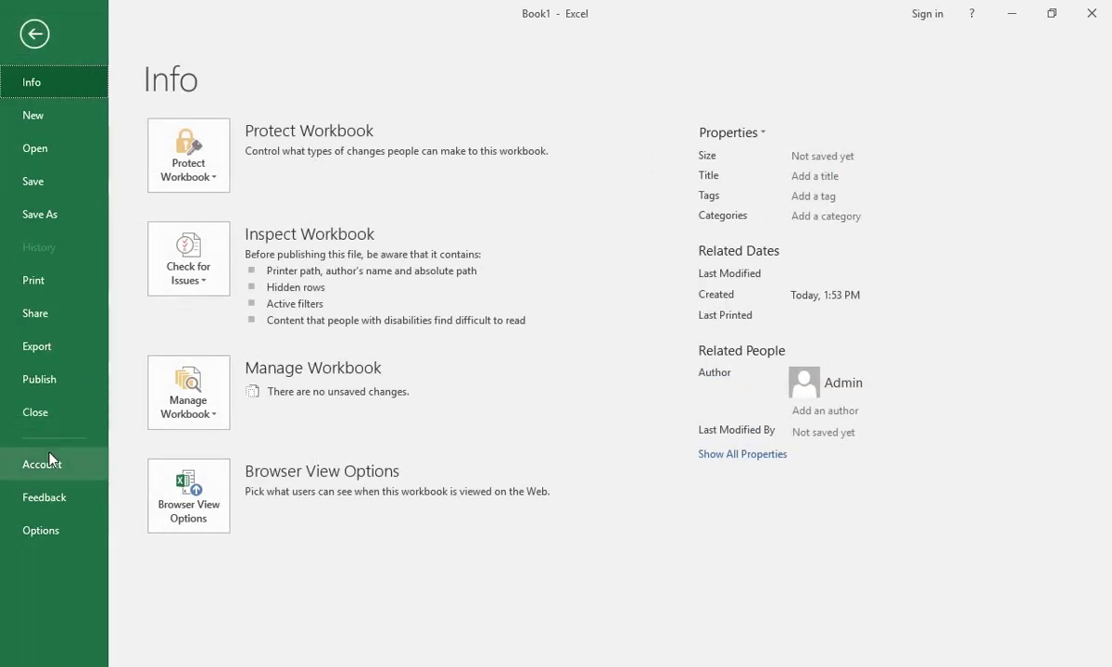
left_click(48, 547)
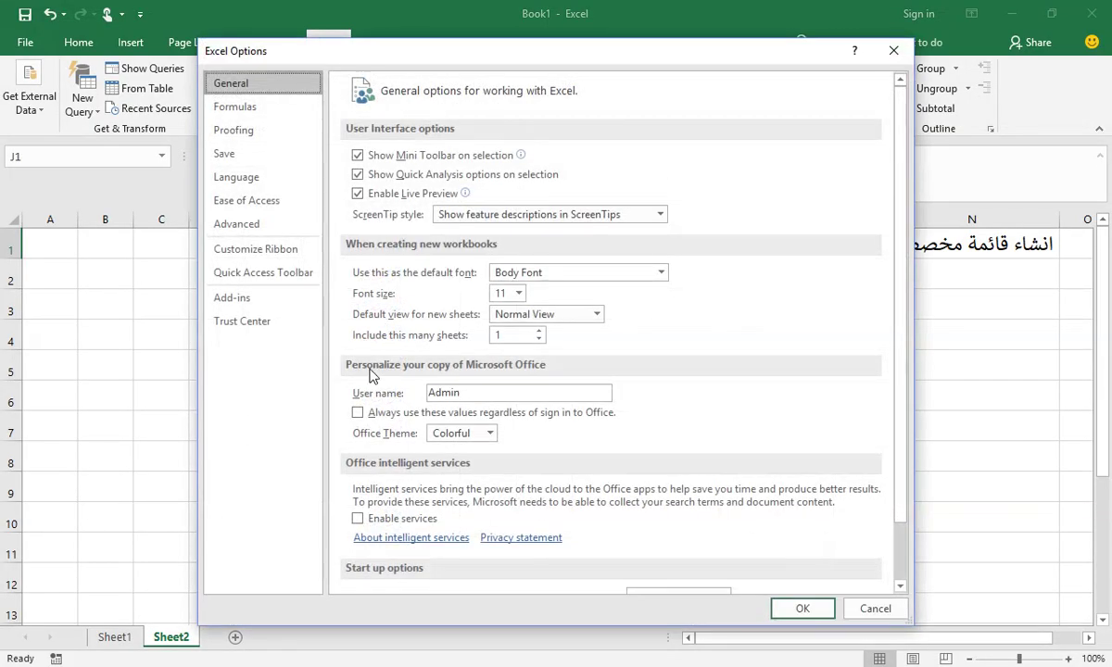
left_click(253, 226)
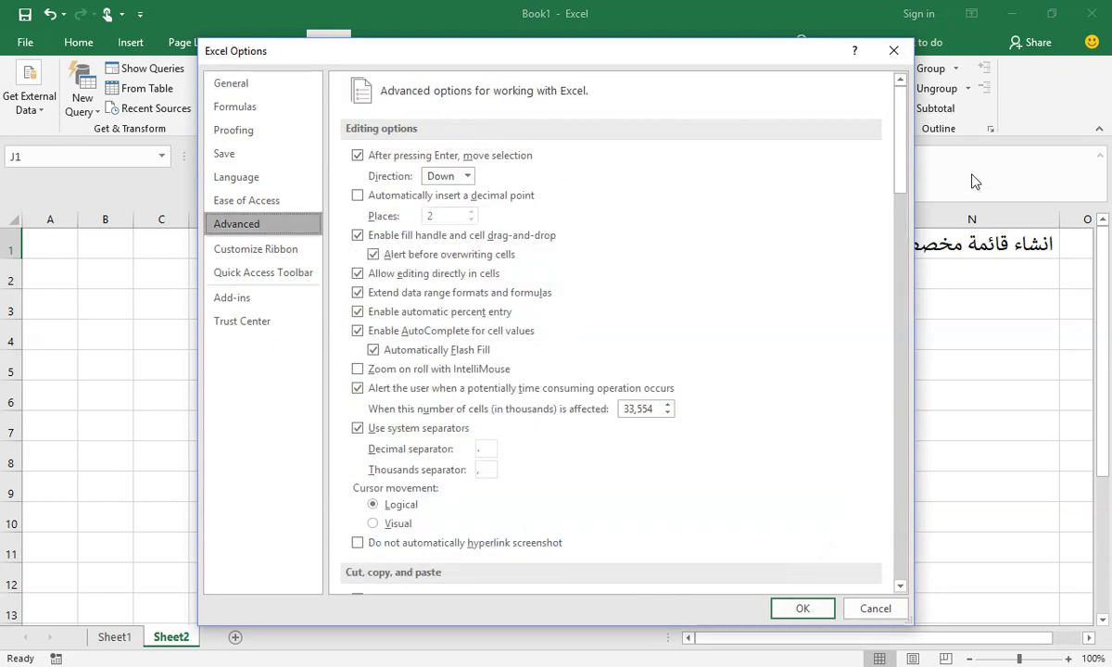
left_click_drag(898, 139, 925, 493)
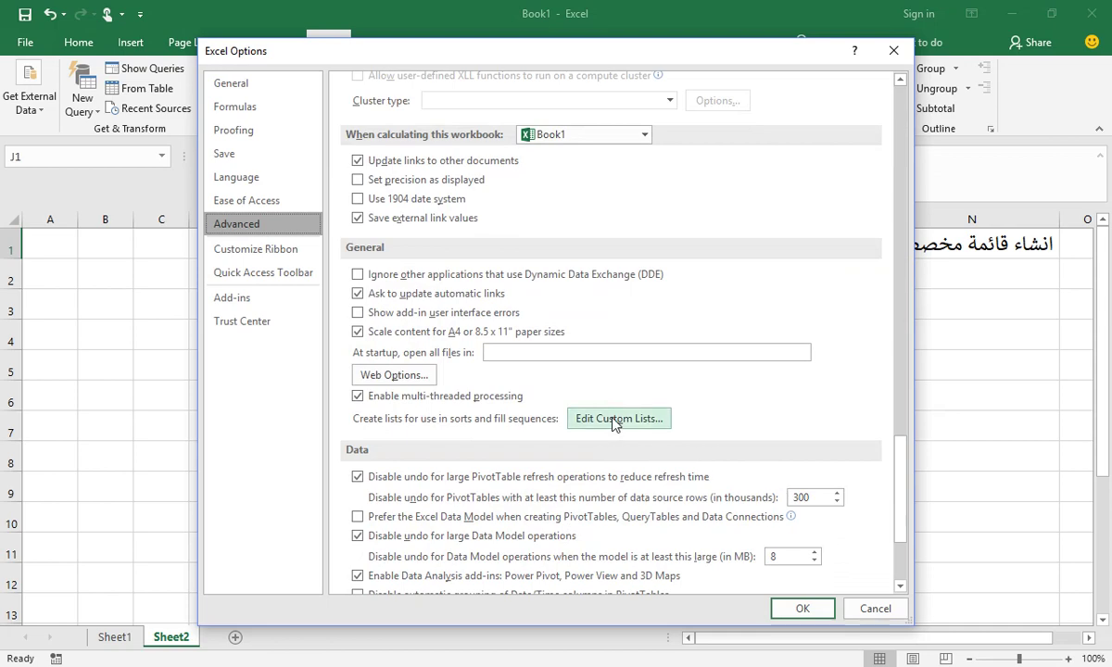
Step: Add the seven weekdays, السبت through الجمعة أجازة, as a custom list and close Options
left_click(614, 423)
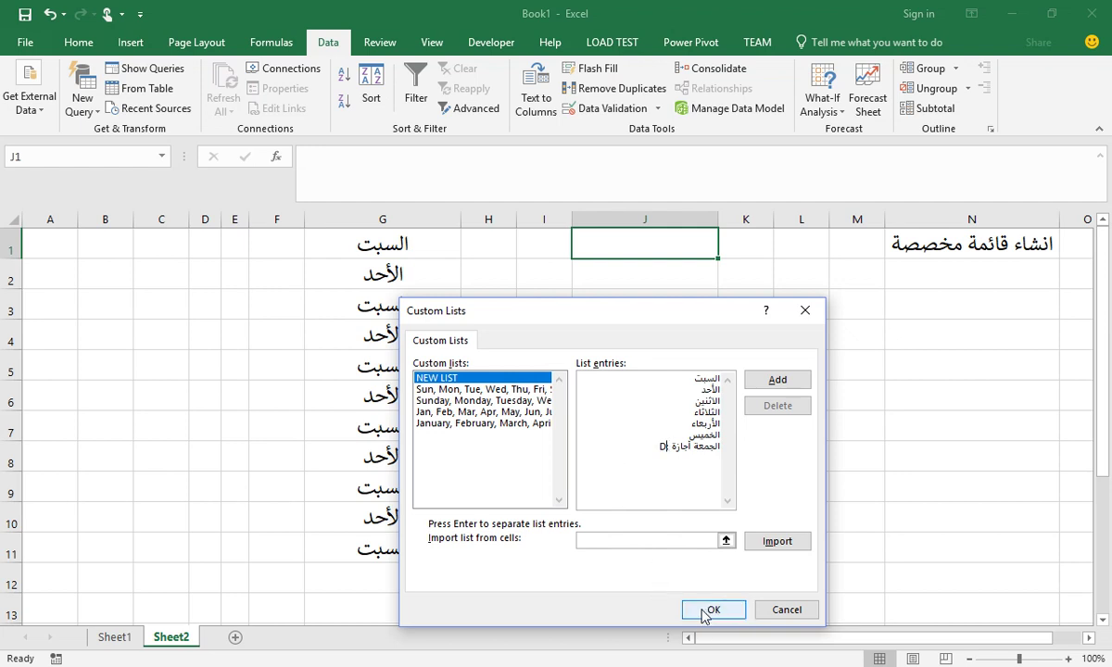
left_click(766, 390)
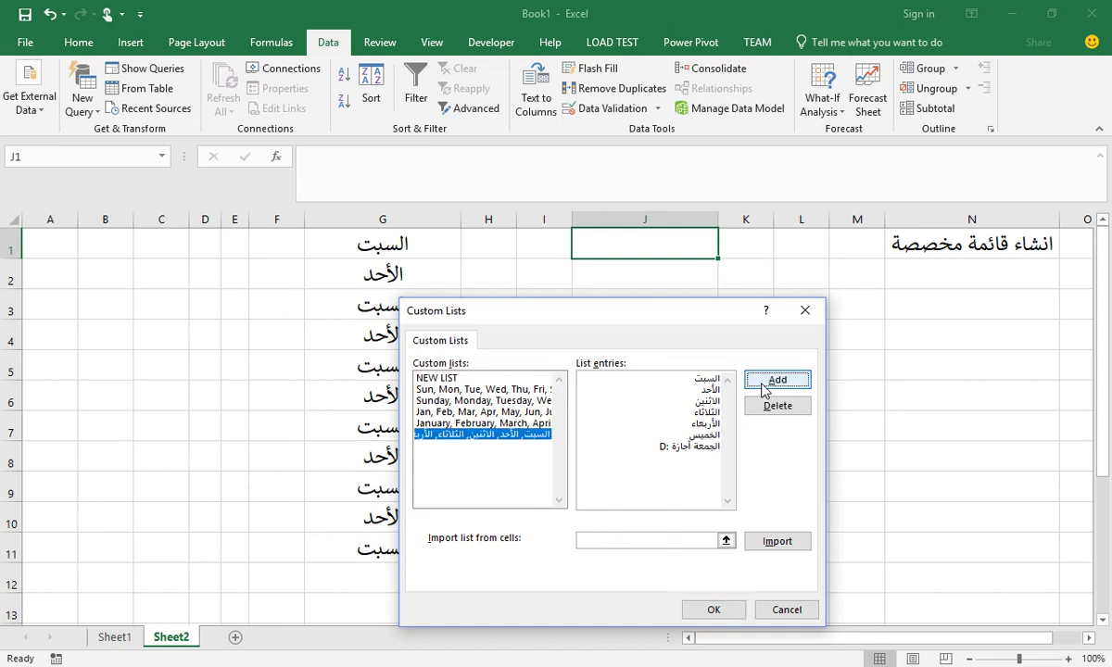
left_click(704, 609)
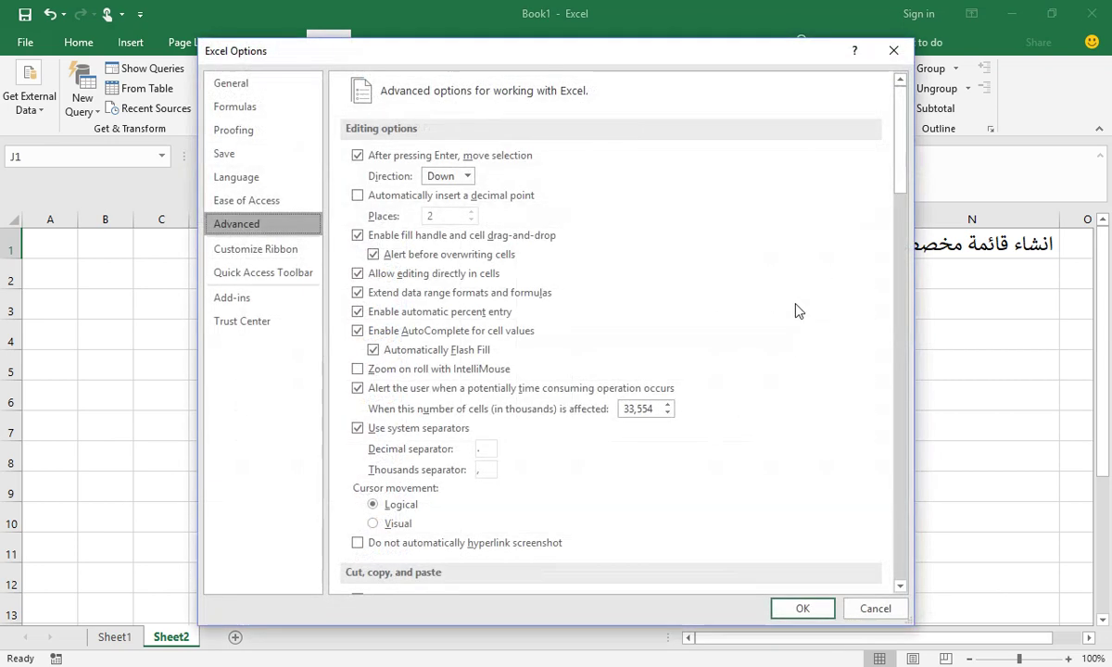
left_click(789, 608)
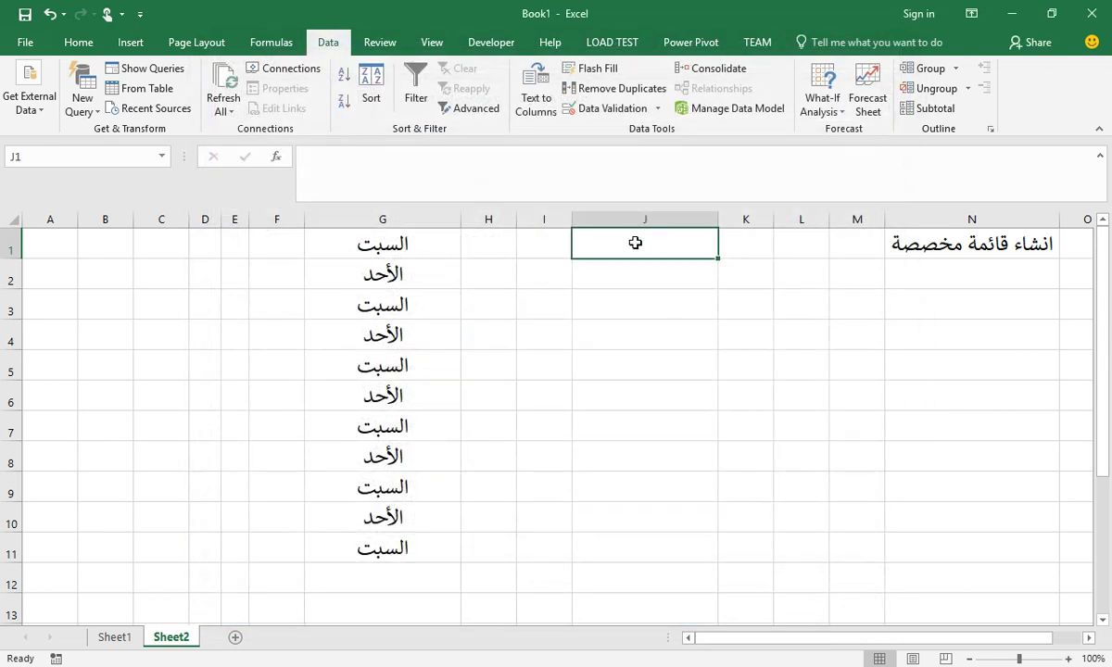
Step: Enter السبت and الأحد in J1:J2 and autofill the weekday list down to J7
type("hg")
key("BackSpace")
key("BackSpace")
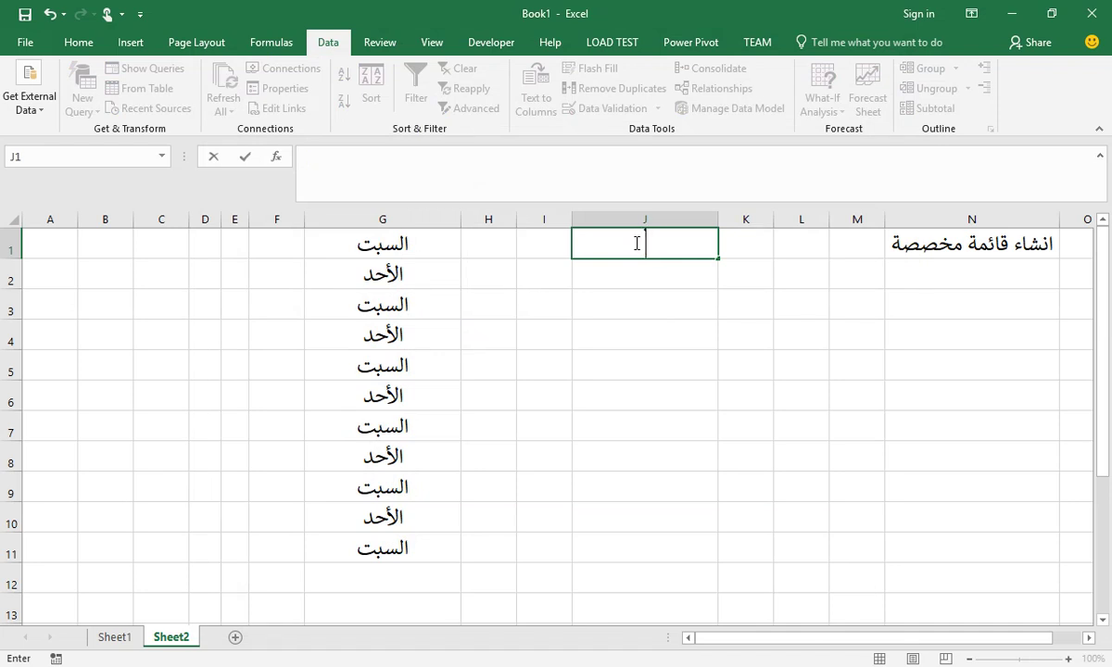
type("السبت")
key("Return")
type("الأ")
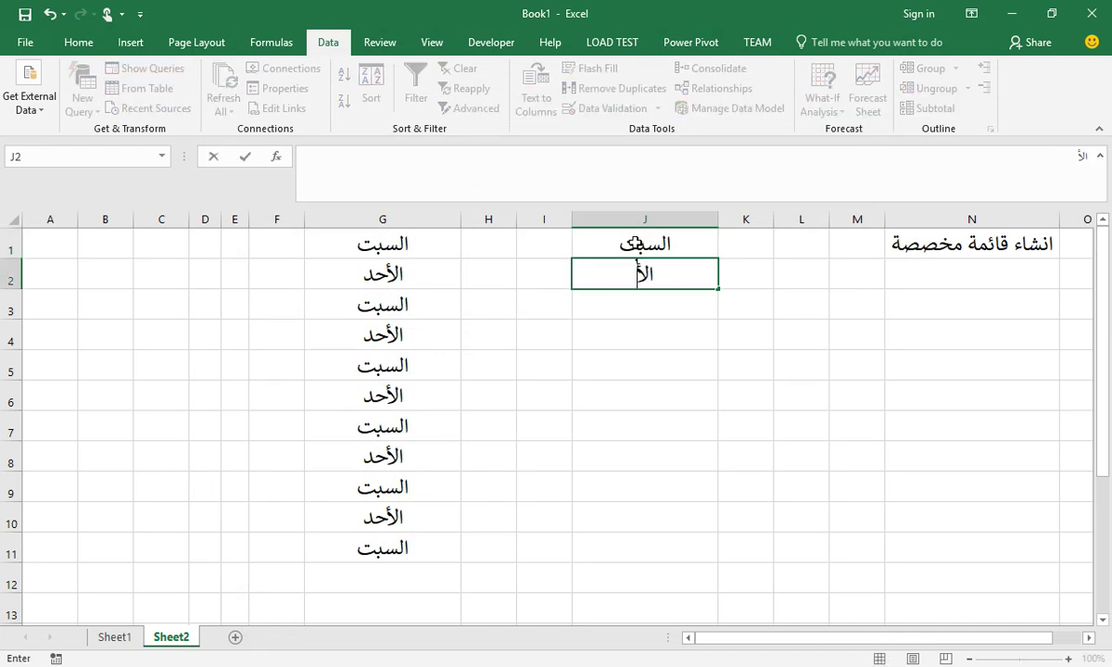
type("حد")
key("Return")
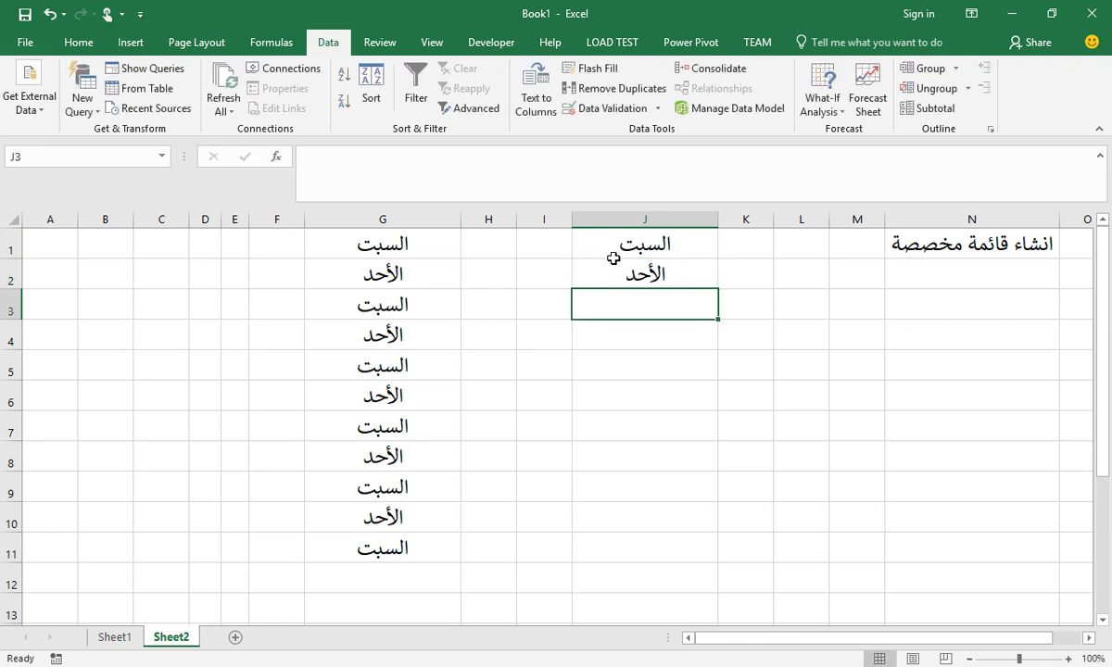
left_click_drag(613, 259, 603, 274)
left_click_drag(718, 288, 715, 431)
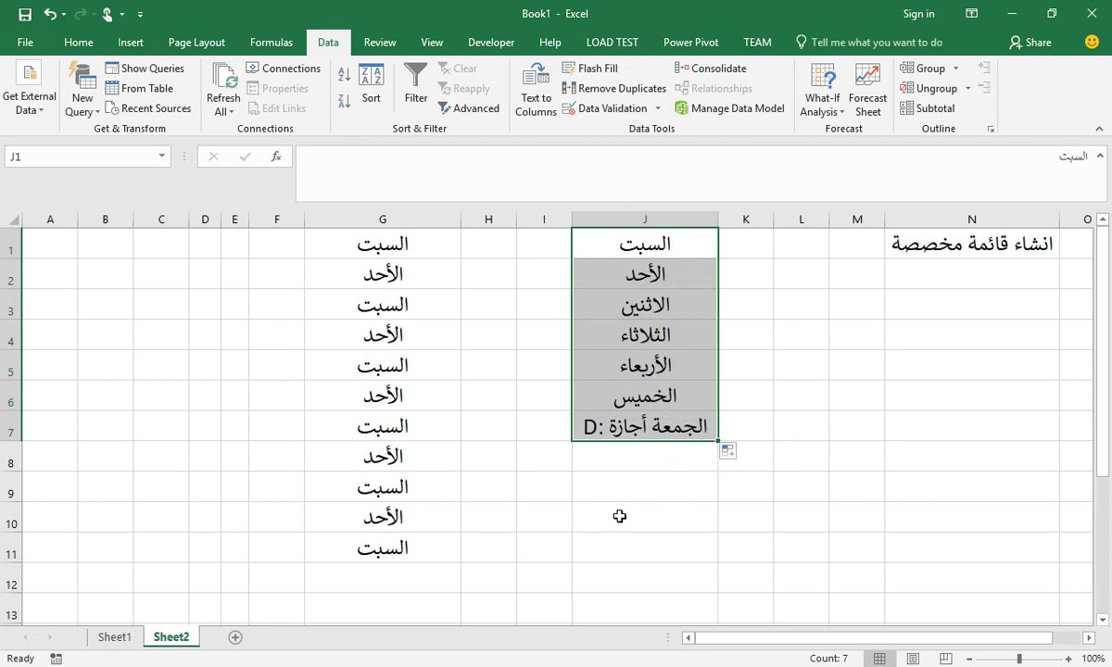
left_click(560, 484)
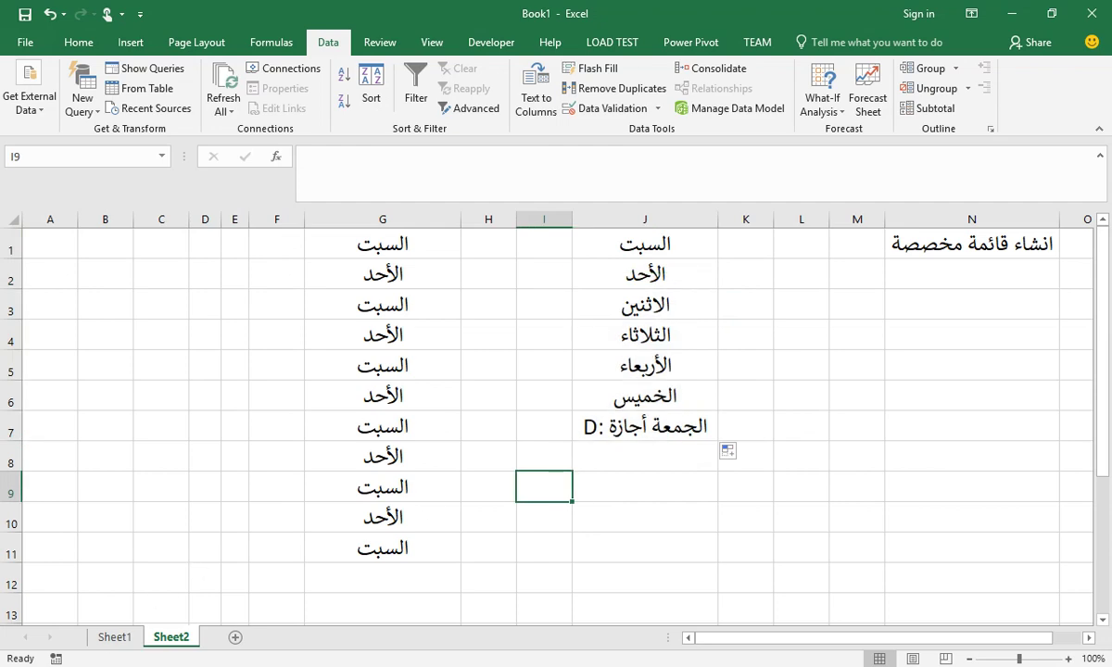